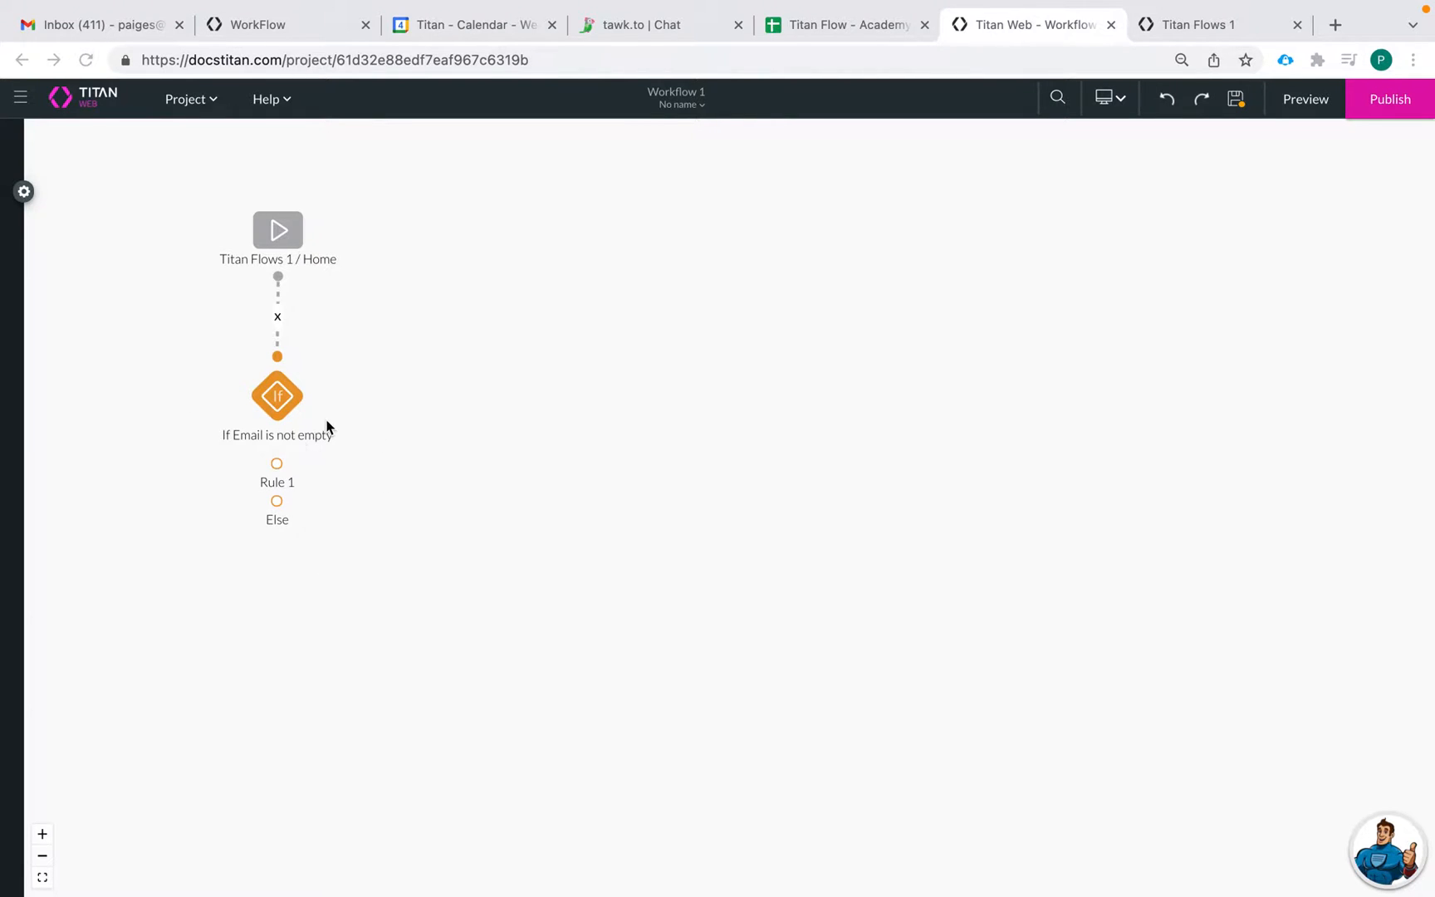
# Review the Titan Flows 1 form's name and email fields alongside the workflow, ending back on the workflow.
pyautogui.click(1184, 33)
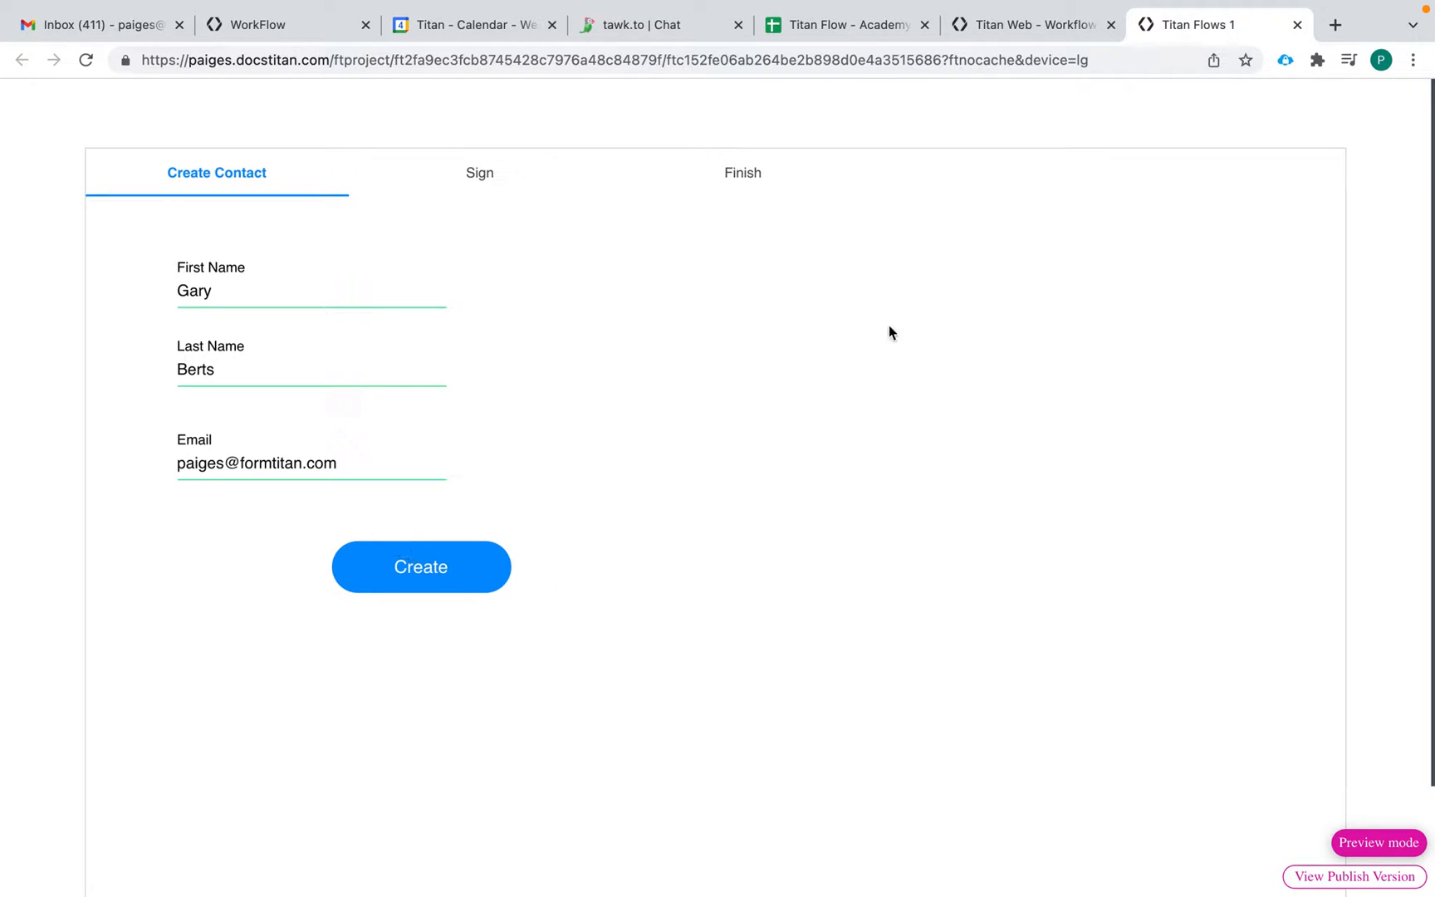
pyautogui.click(1043, 30)
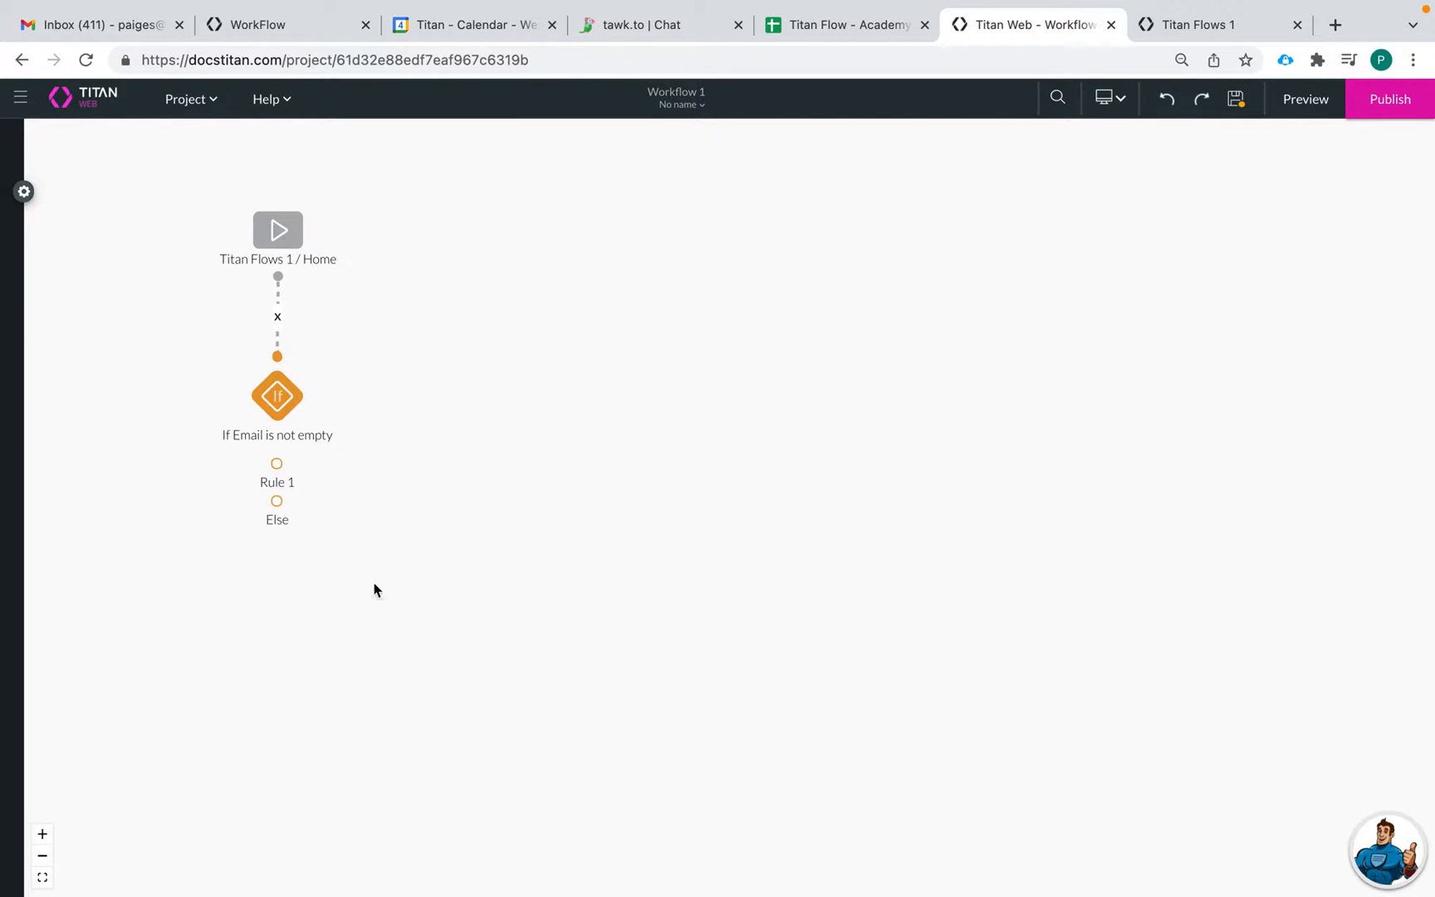
pyautogui.click(1257, 32)
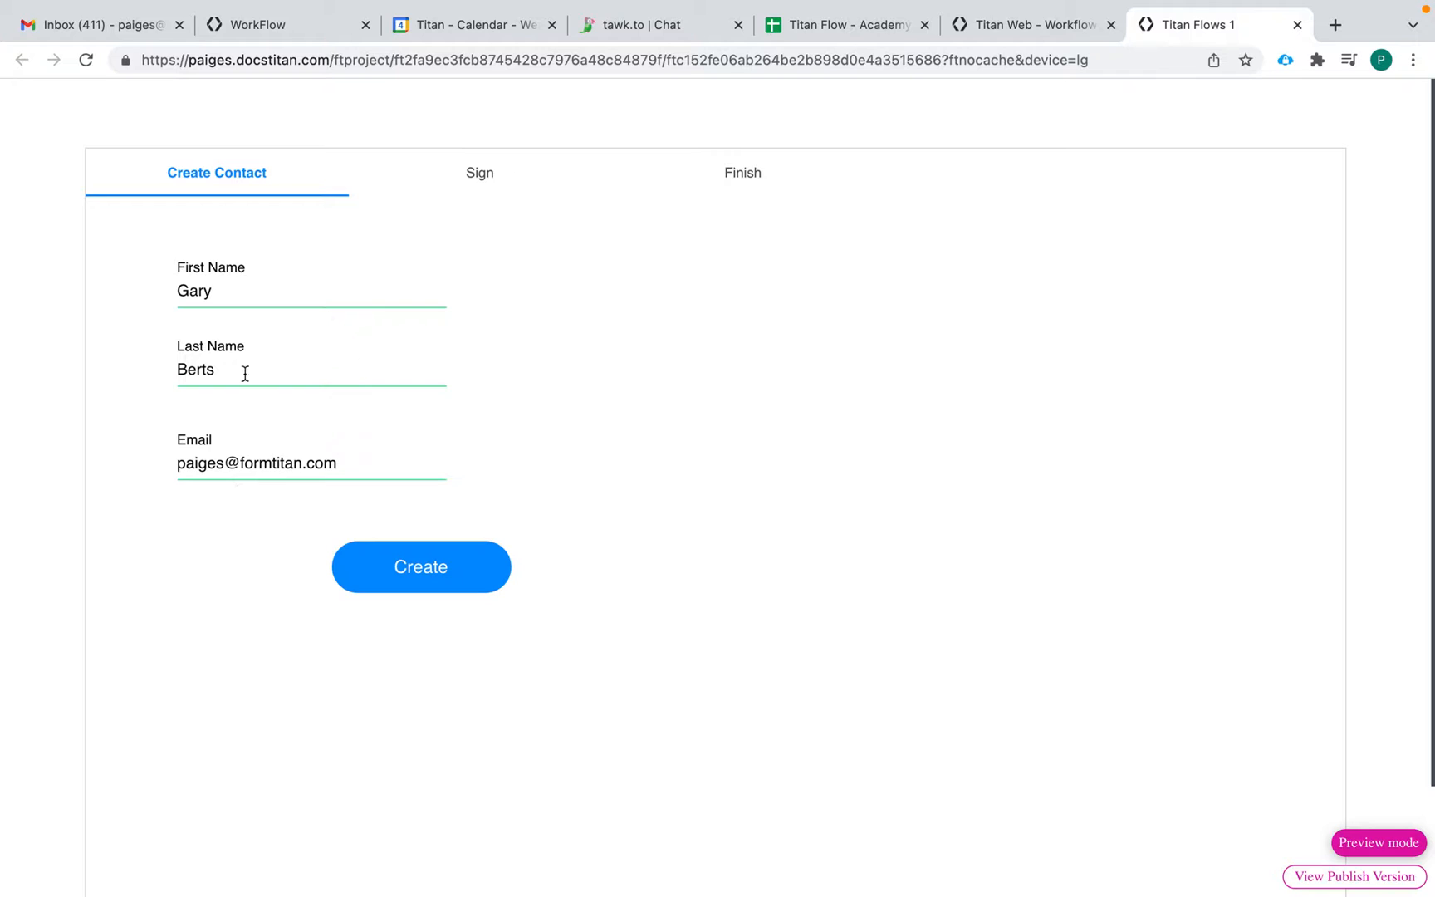
pyautogui.click(1048, 25)
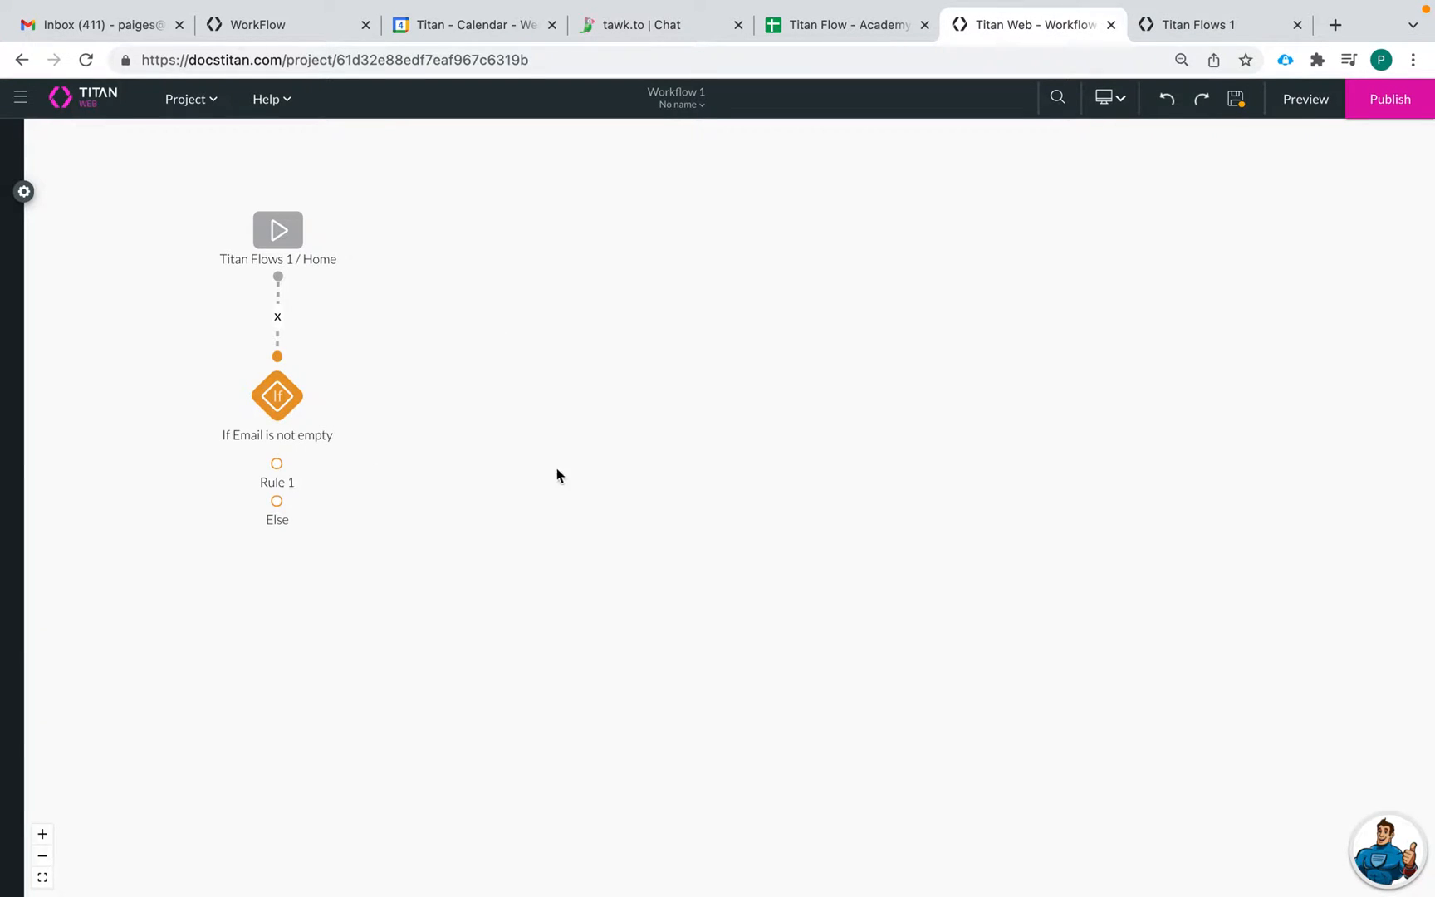
pyautogui.click(1179, 25)
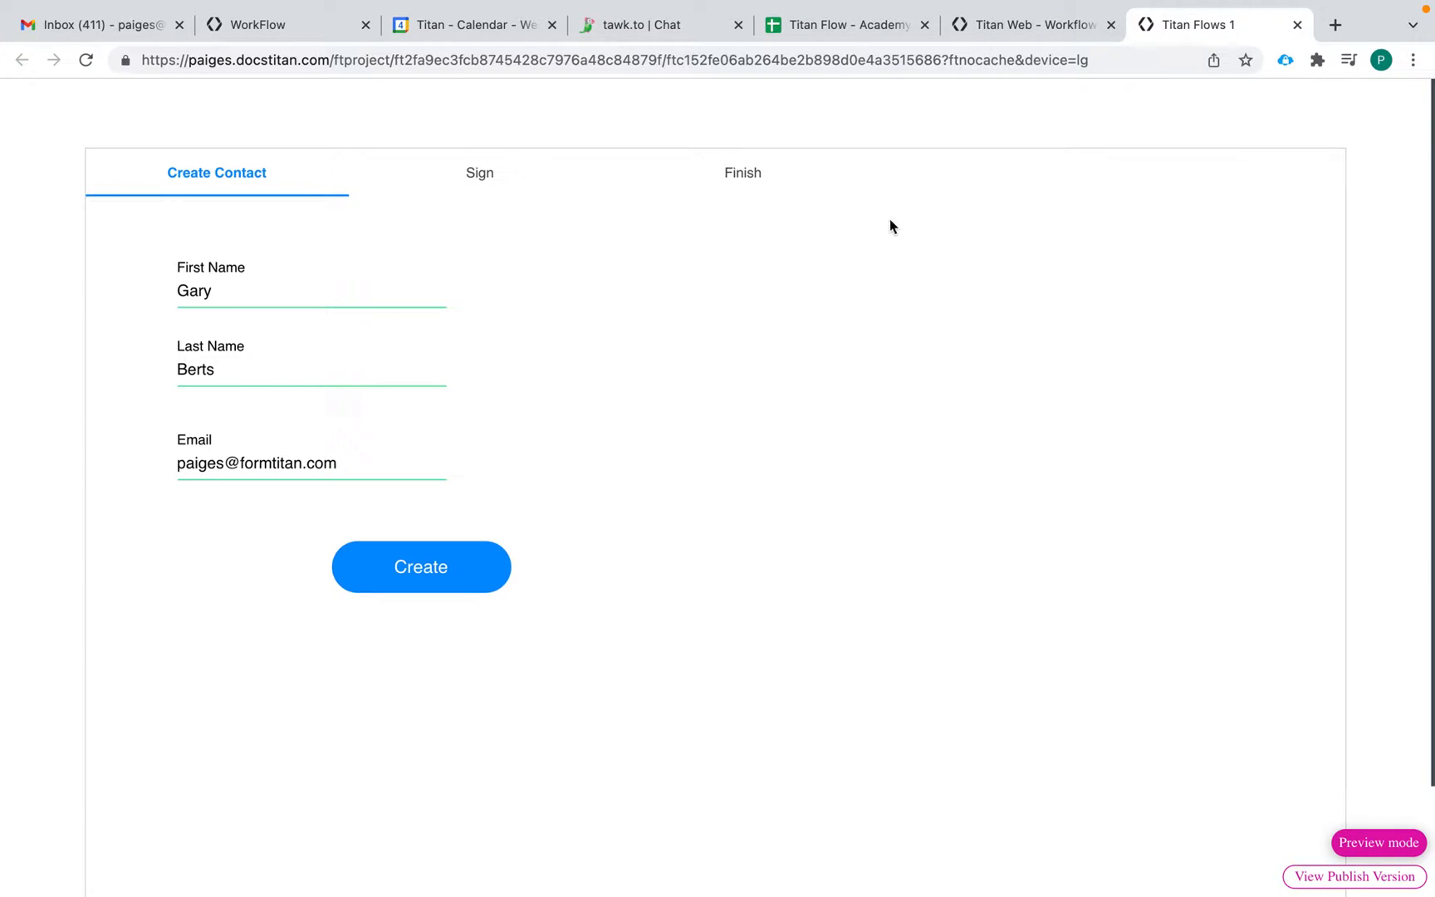
pyautogui.click(1025, 29)
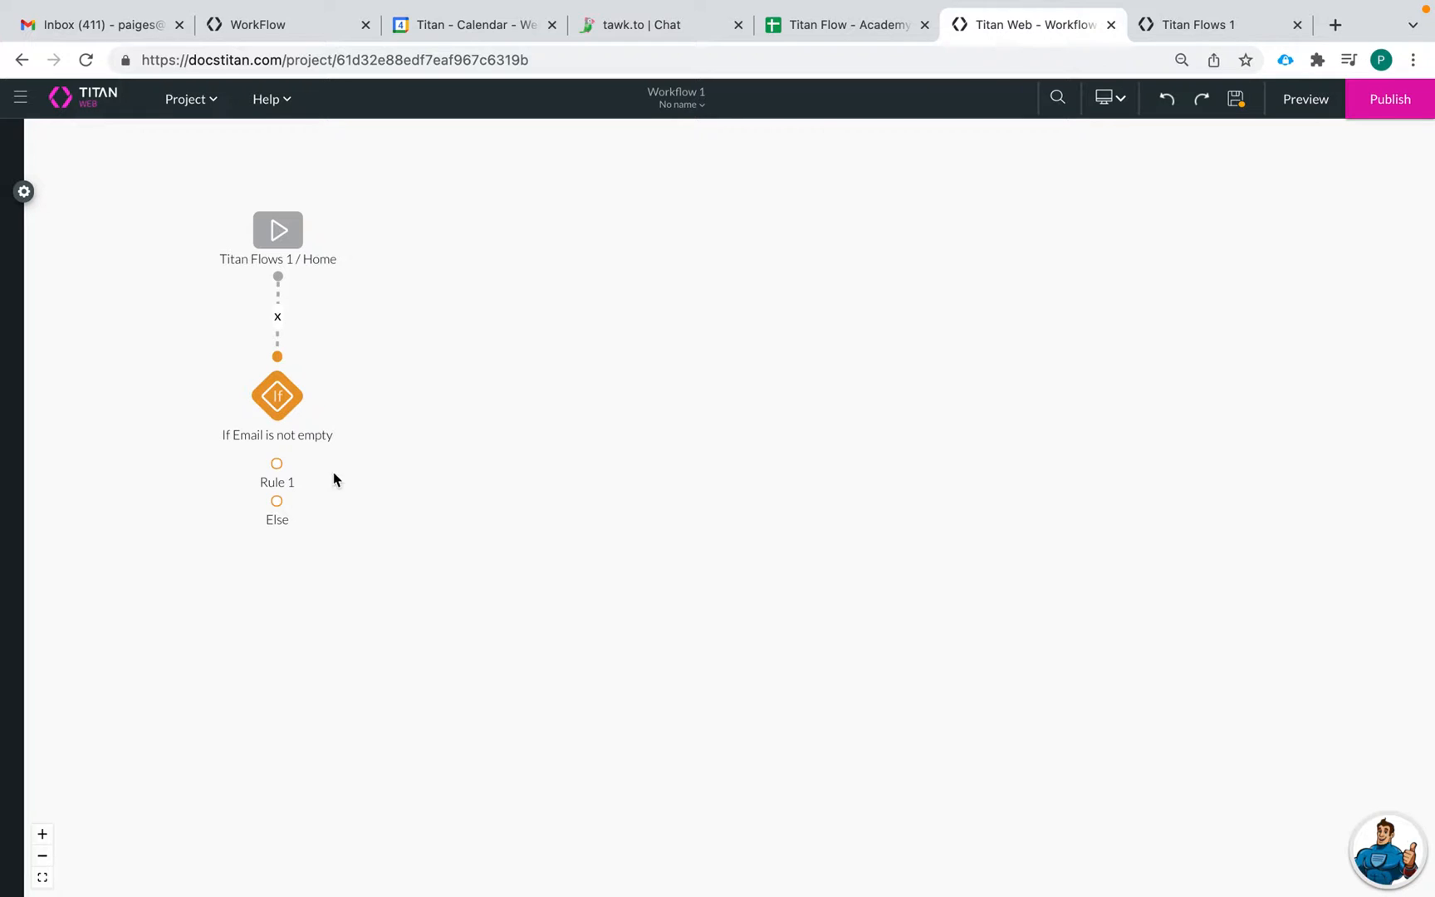
# Check the condition set for Rule 1 in the "If Email is not empty" element and apply it as is.
pyautogui.click(302, 467)
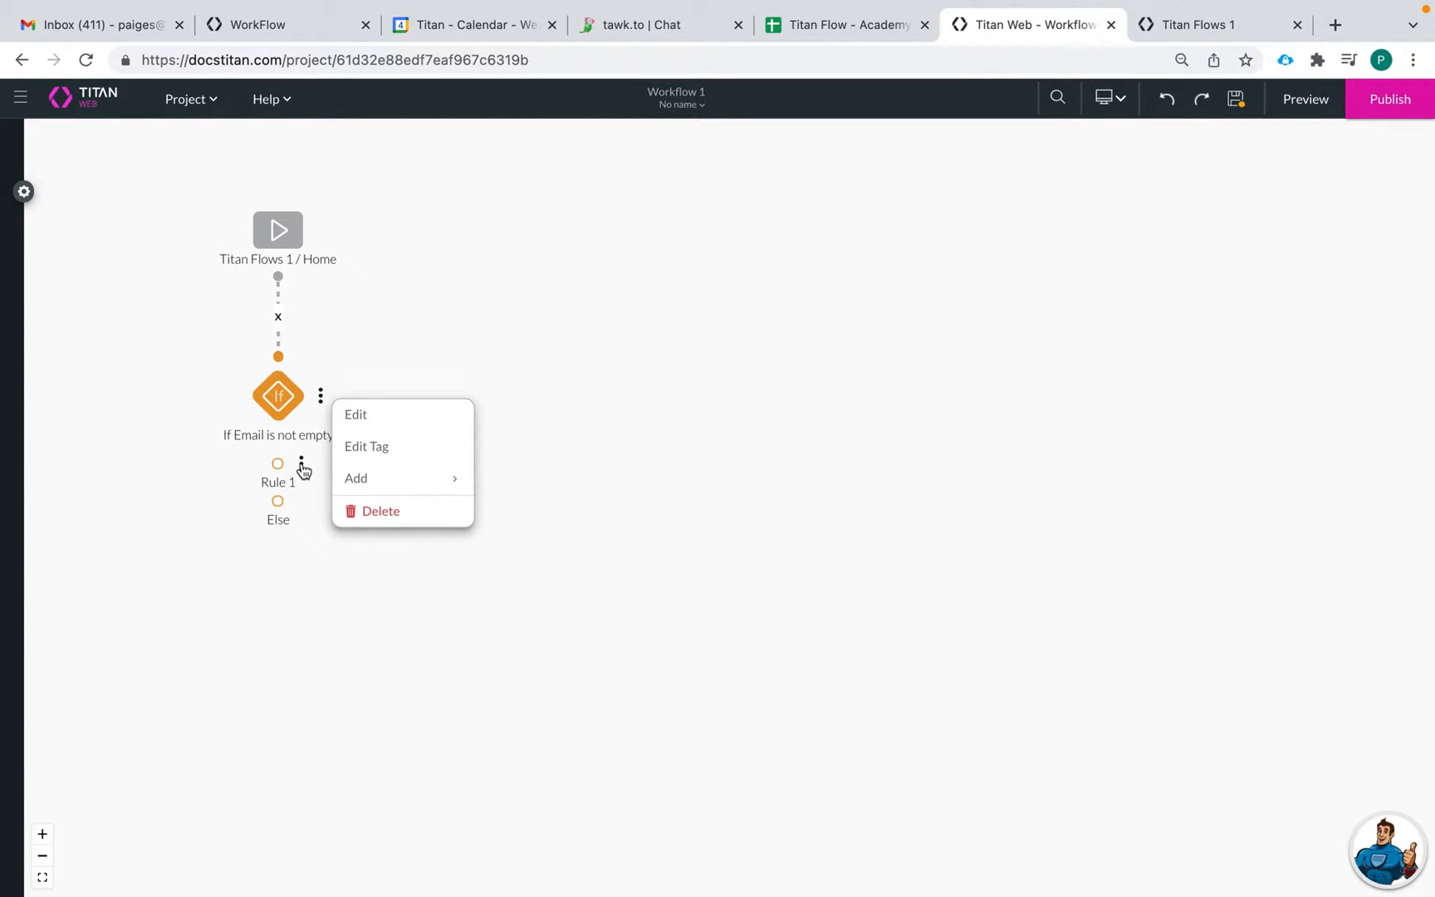
pyautogui.click(322, 405)
pyautogui.click(323, 399)
pyautogui.click(397, 374)
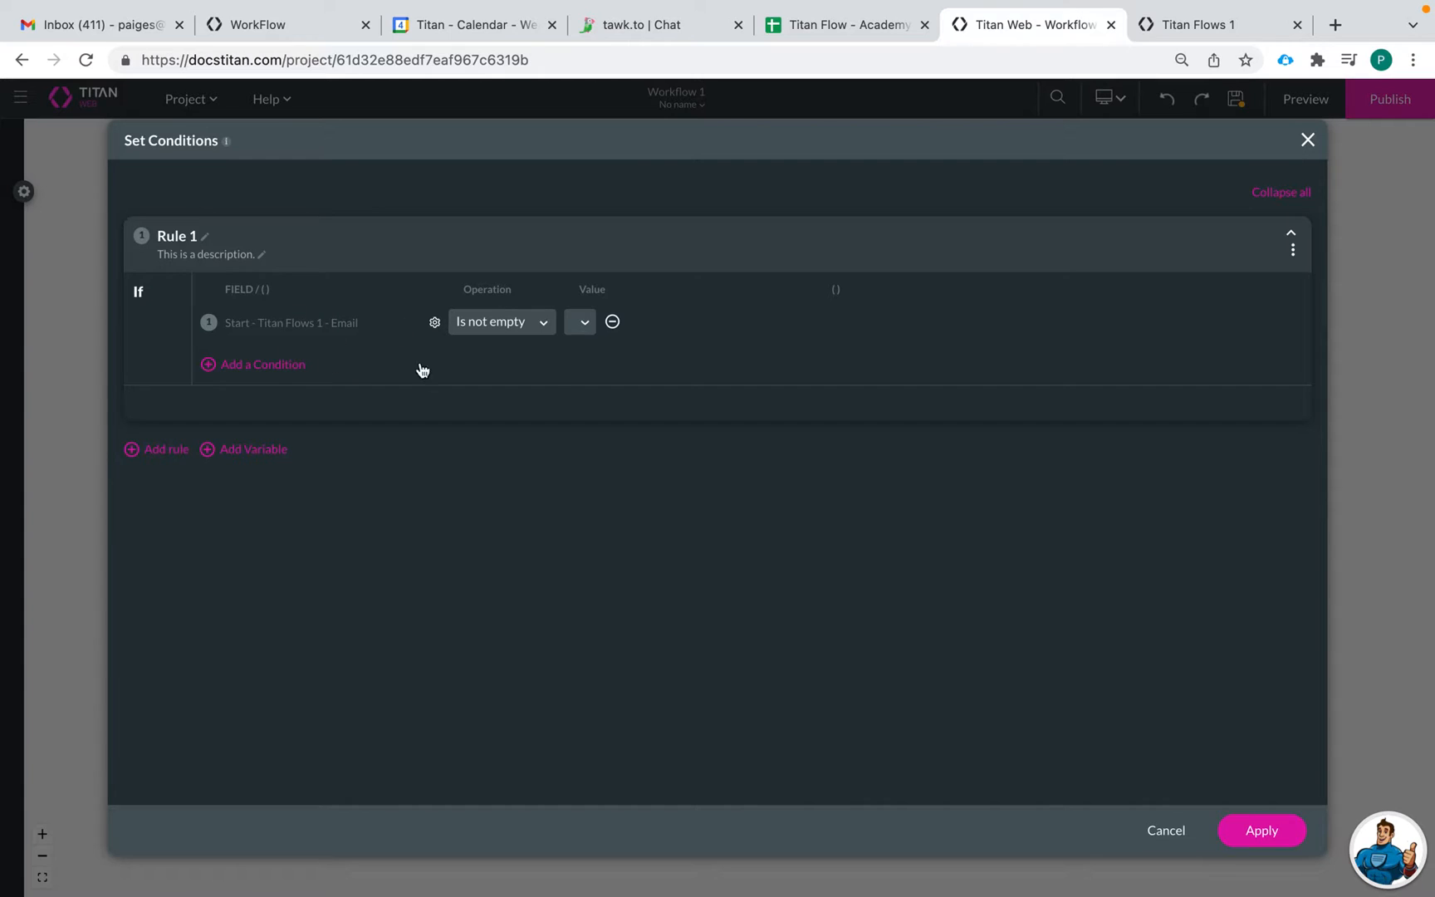
pyautogui.click(1258, 831)
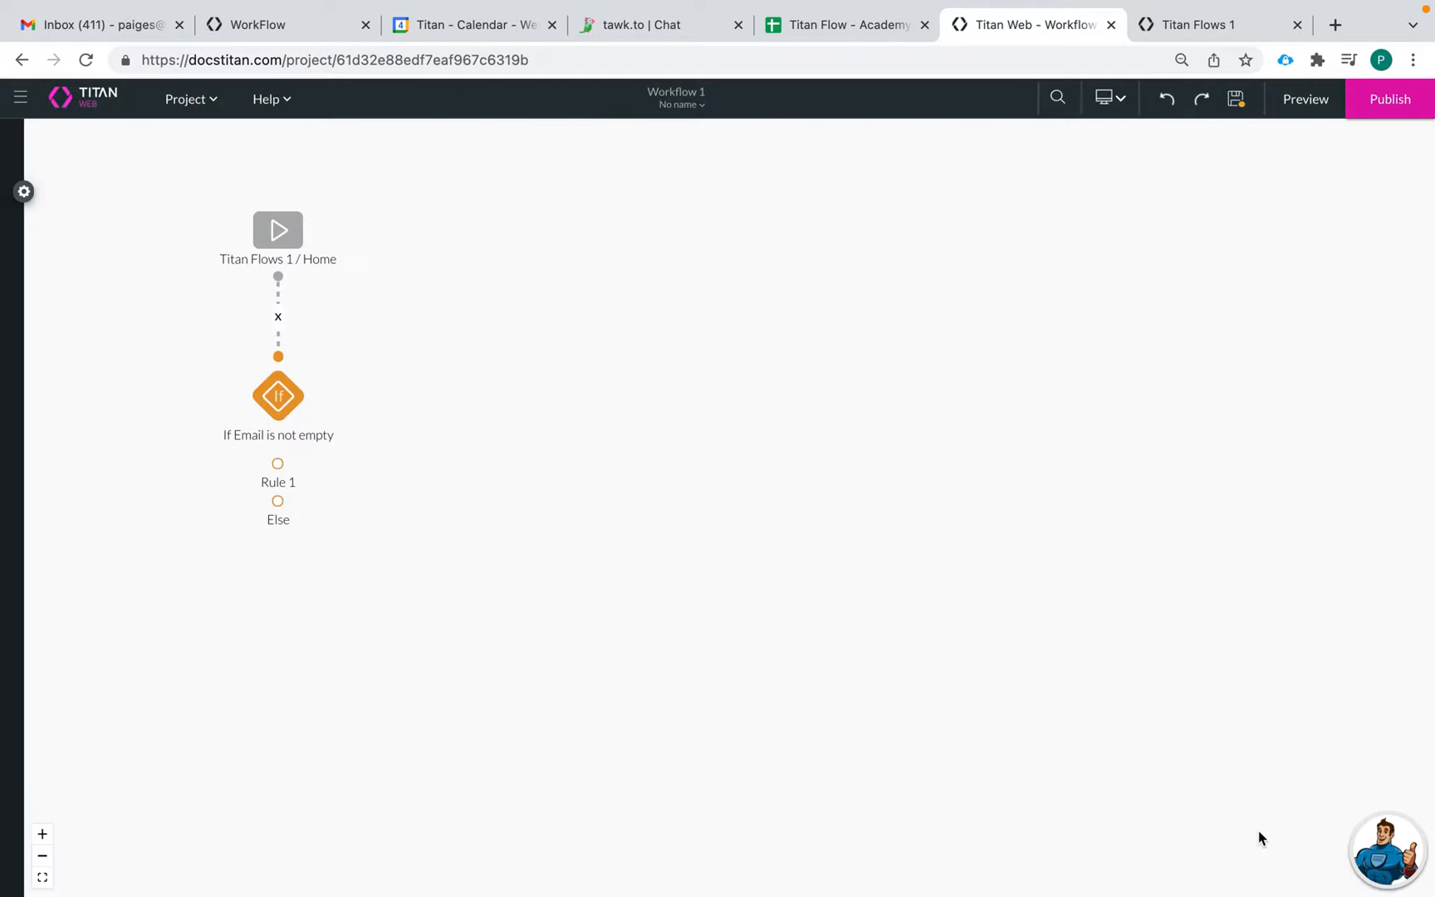
# Add a Send Email action to the Rule 1 branch of the condition.
pyautogui.click(301, 465)
pyautogui.moveTo(381, 480)
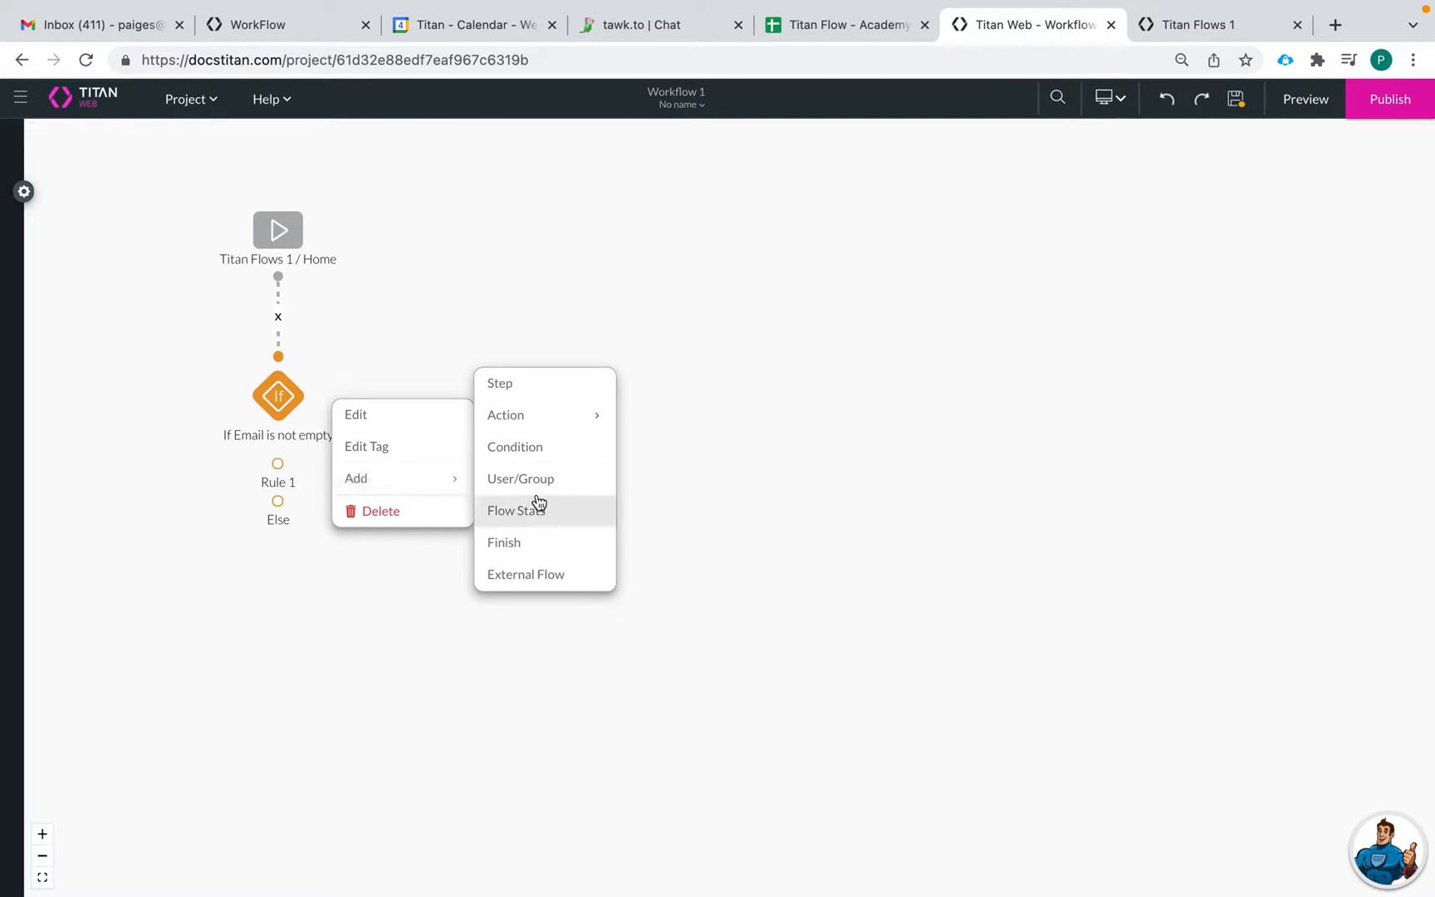
pyautogui.moveTo(551, 415)
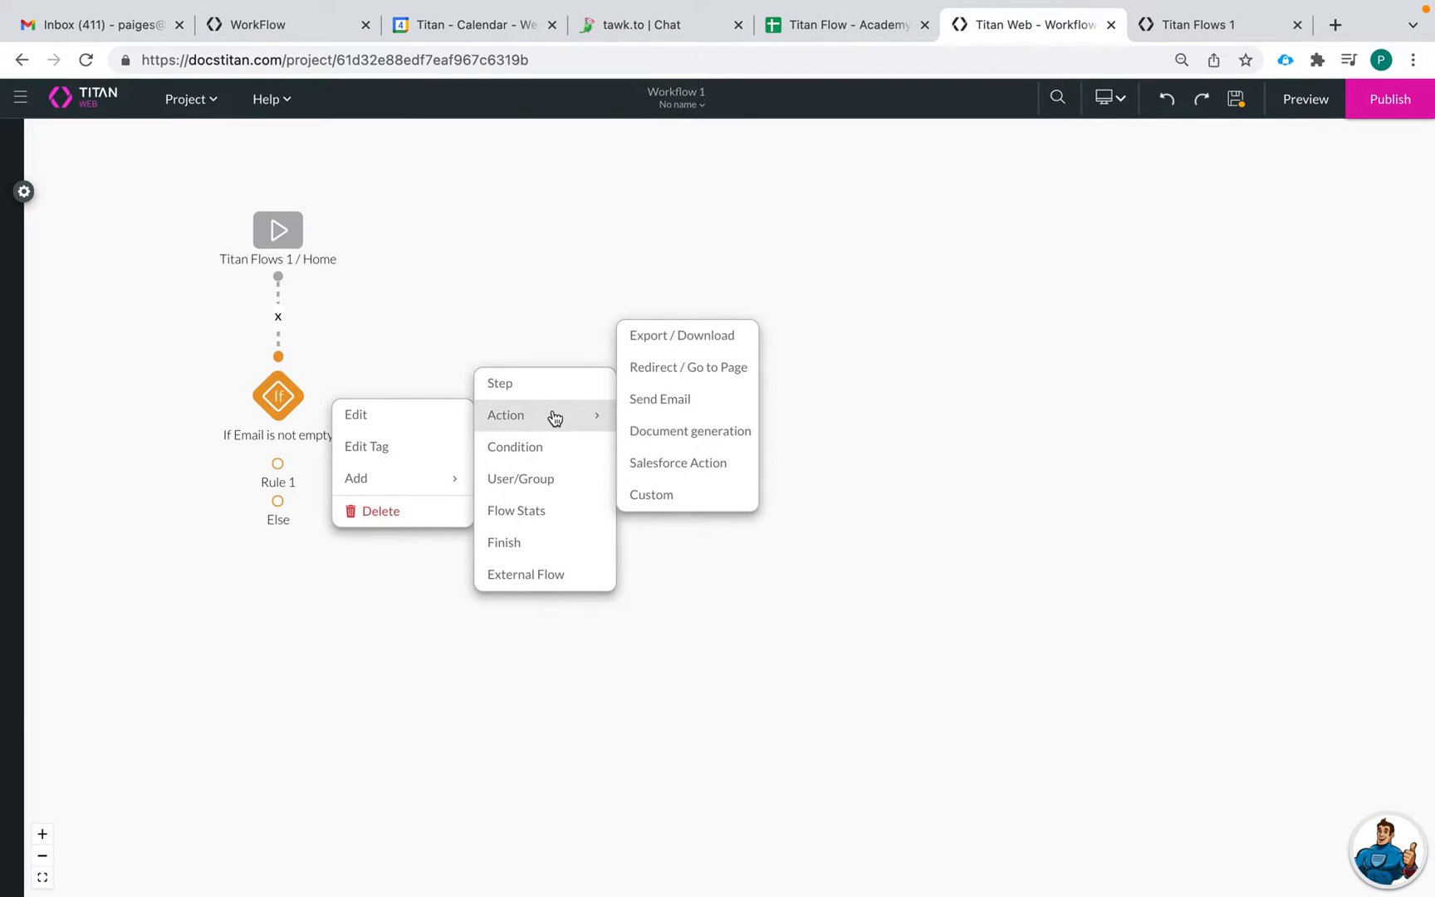
pyautogui.click(679, 400)
pyautogui.click(575, 321)
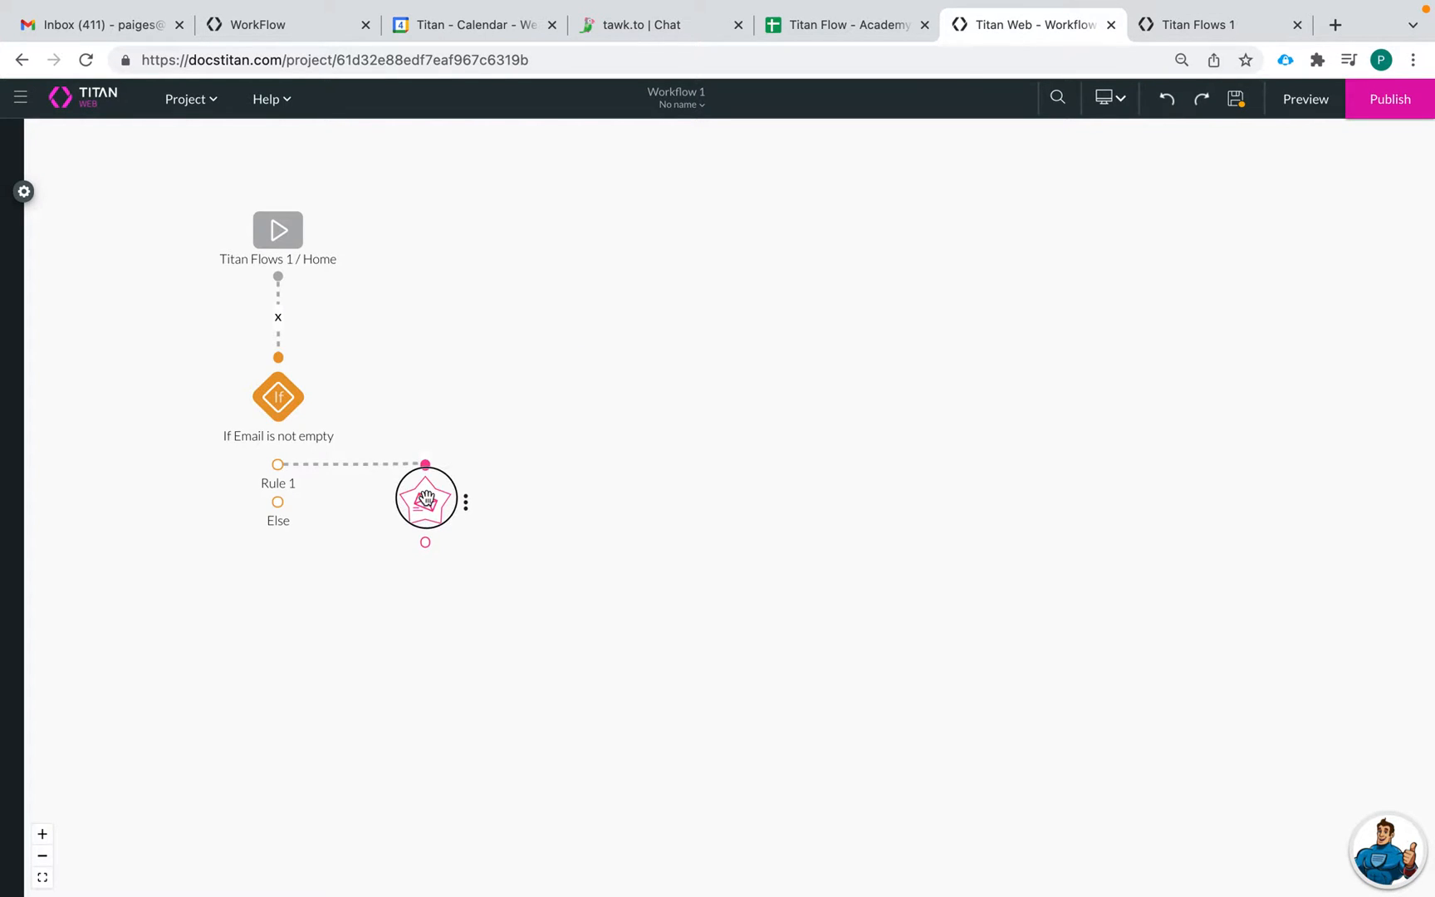
# Set the recipient of the Send Email to User configuration to the Email field of Start - Titan Flows 1 and open its Send Via settings.
pyautogui.click(469, 510)
pyautogui.moveTo(550, 529)
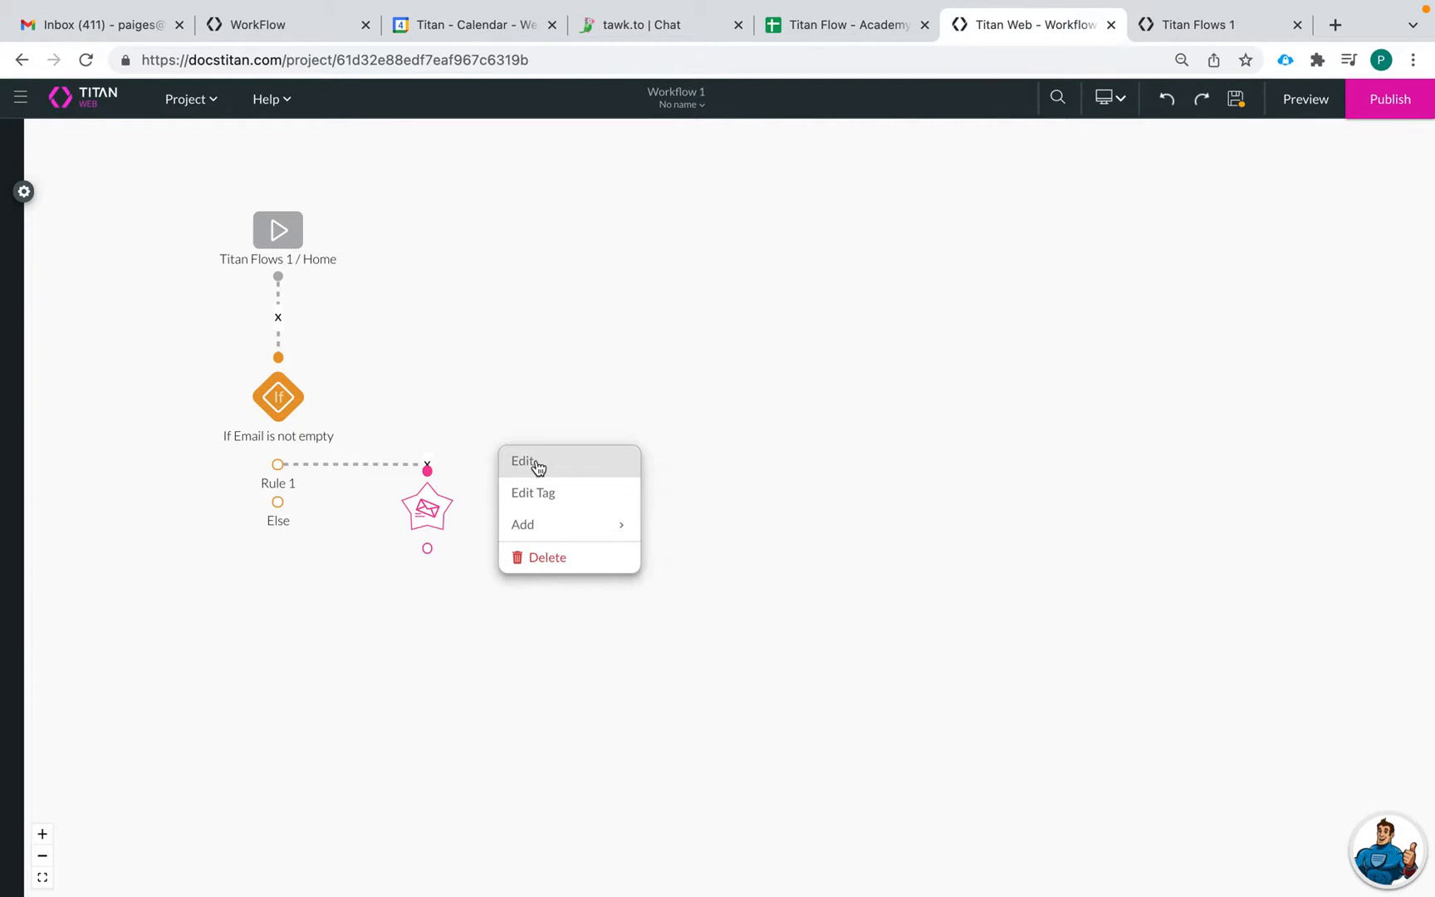
pyautogui.click(532, 462)
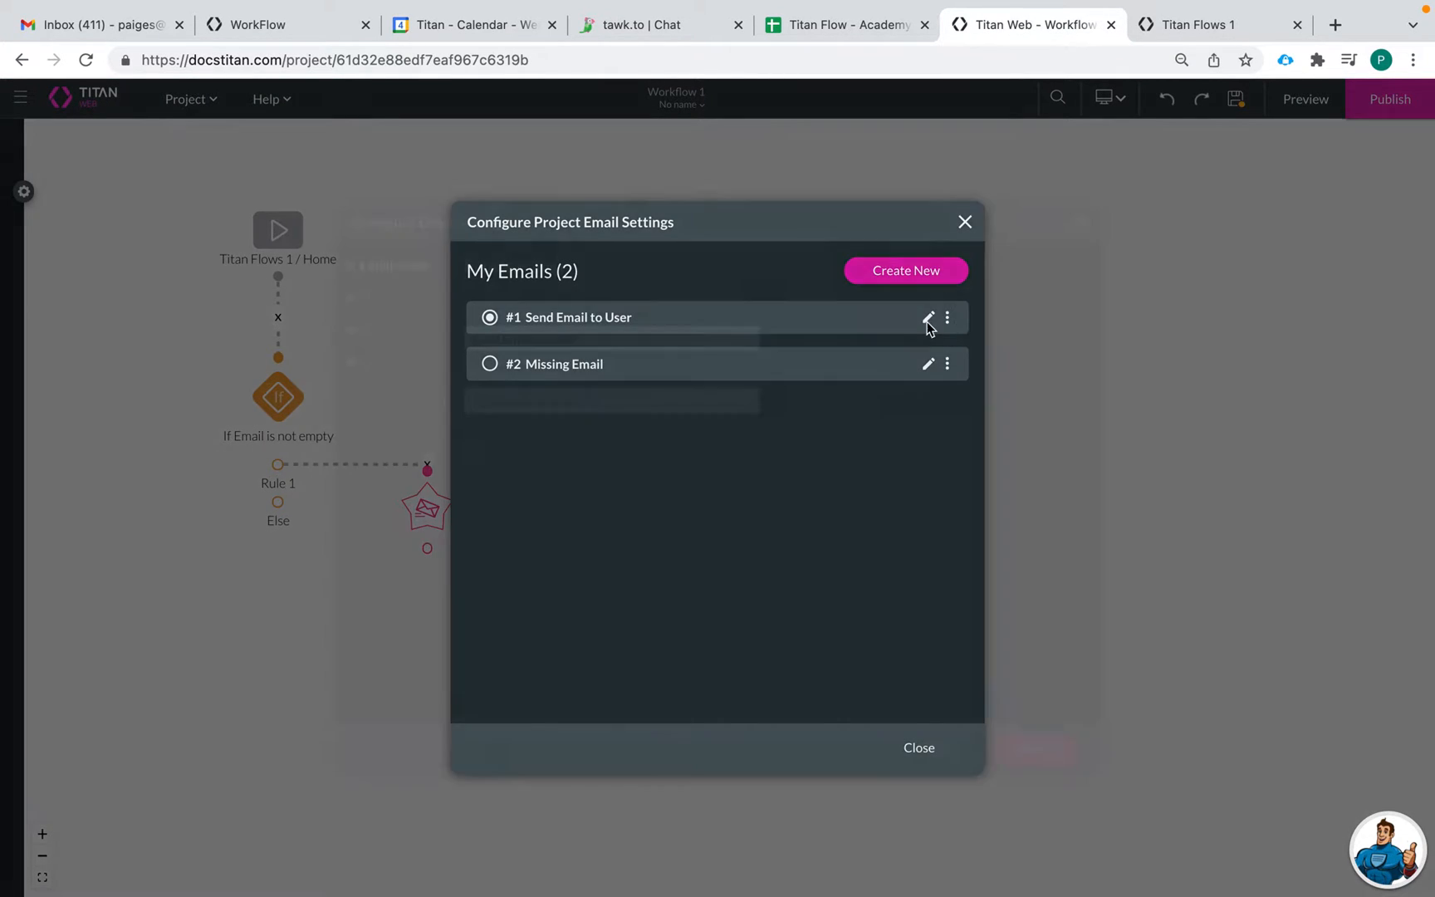
pyautogui.click(928, 317)
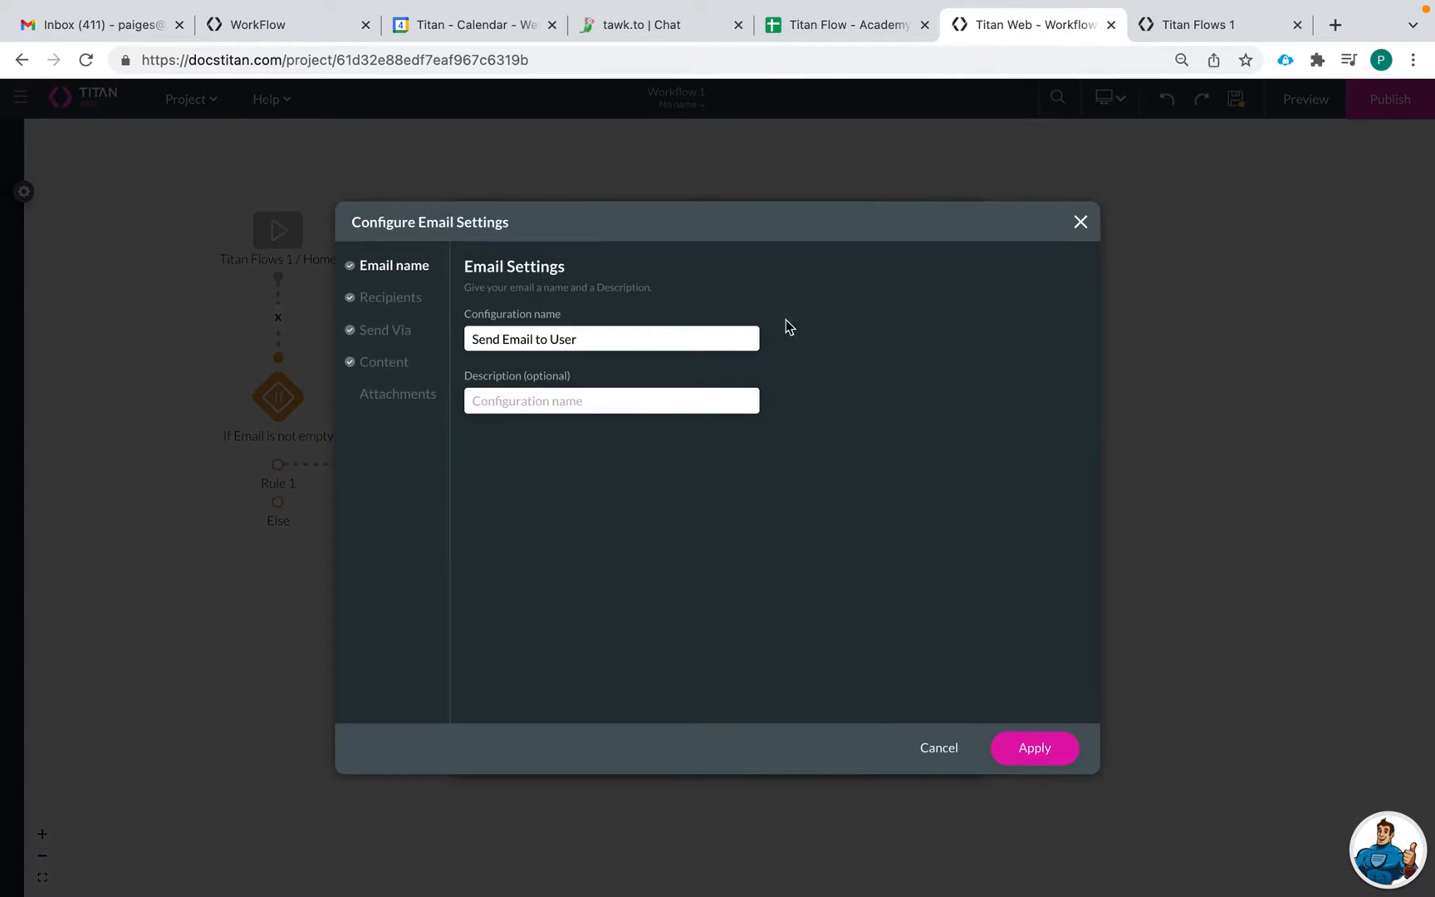
pyautogui.click(393, 305)
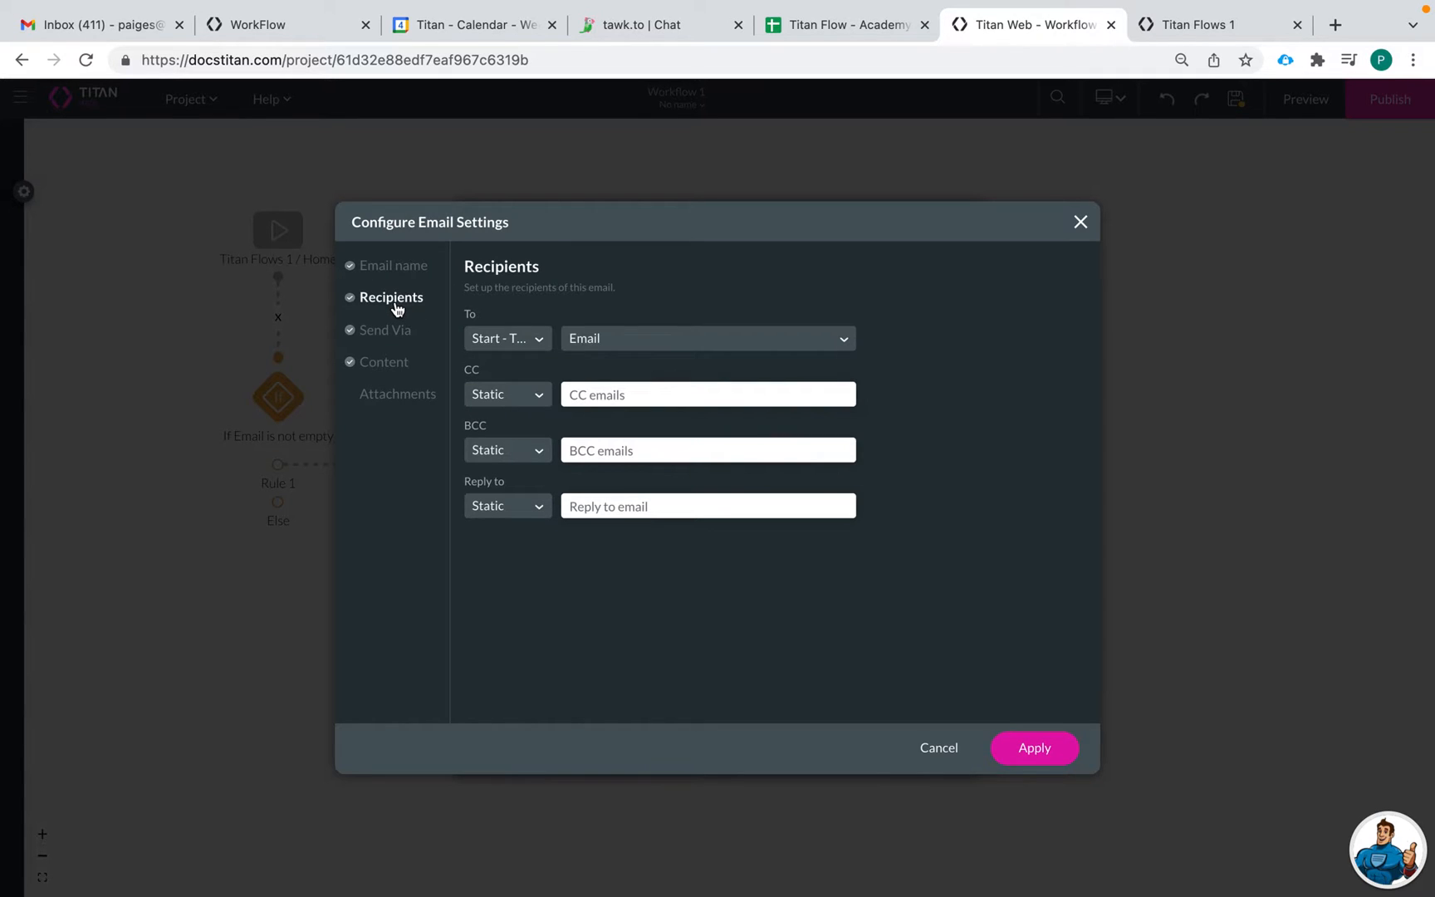
pyautogui.click(511, 342)
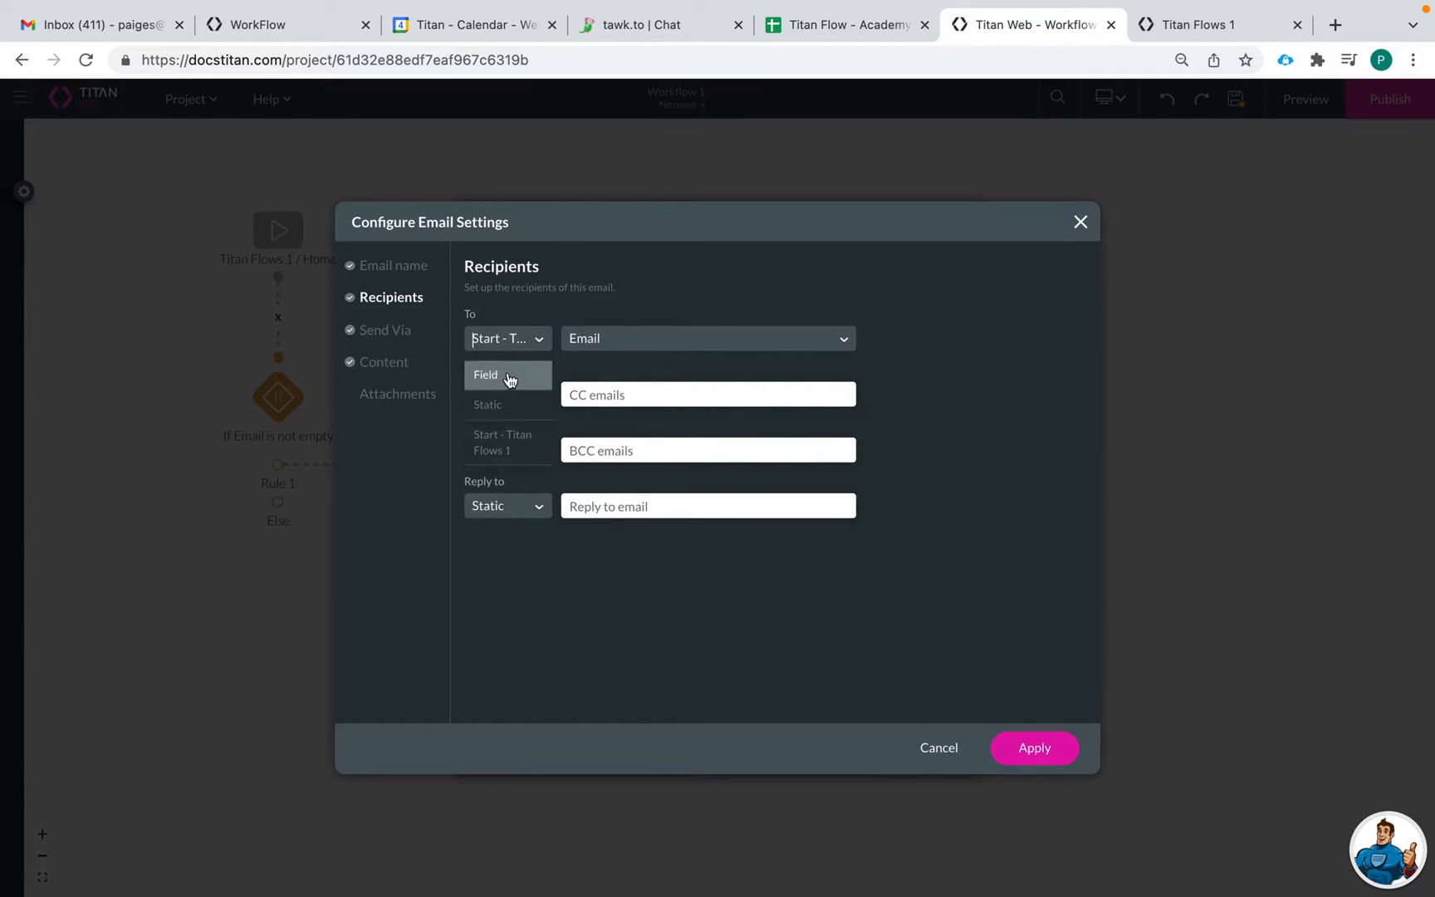
pyautogui.click(509, 446)
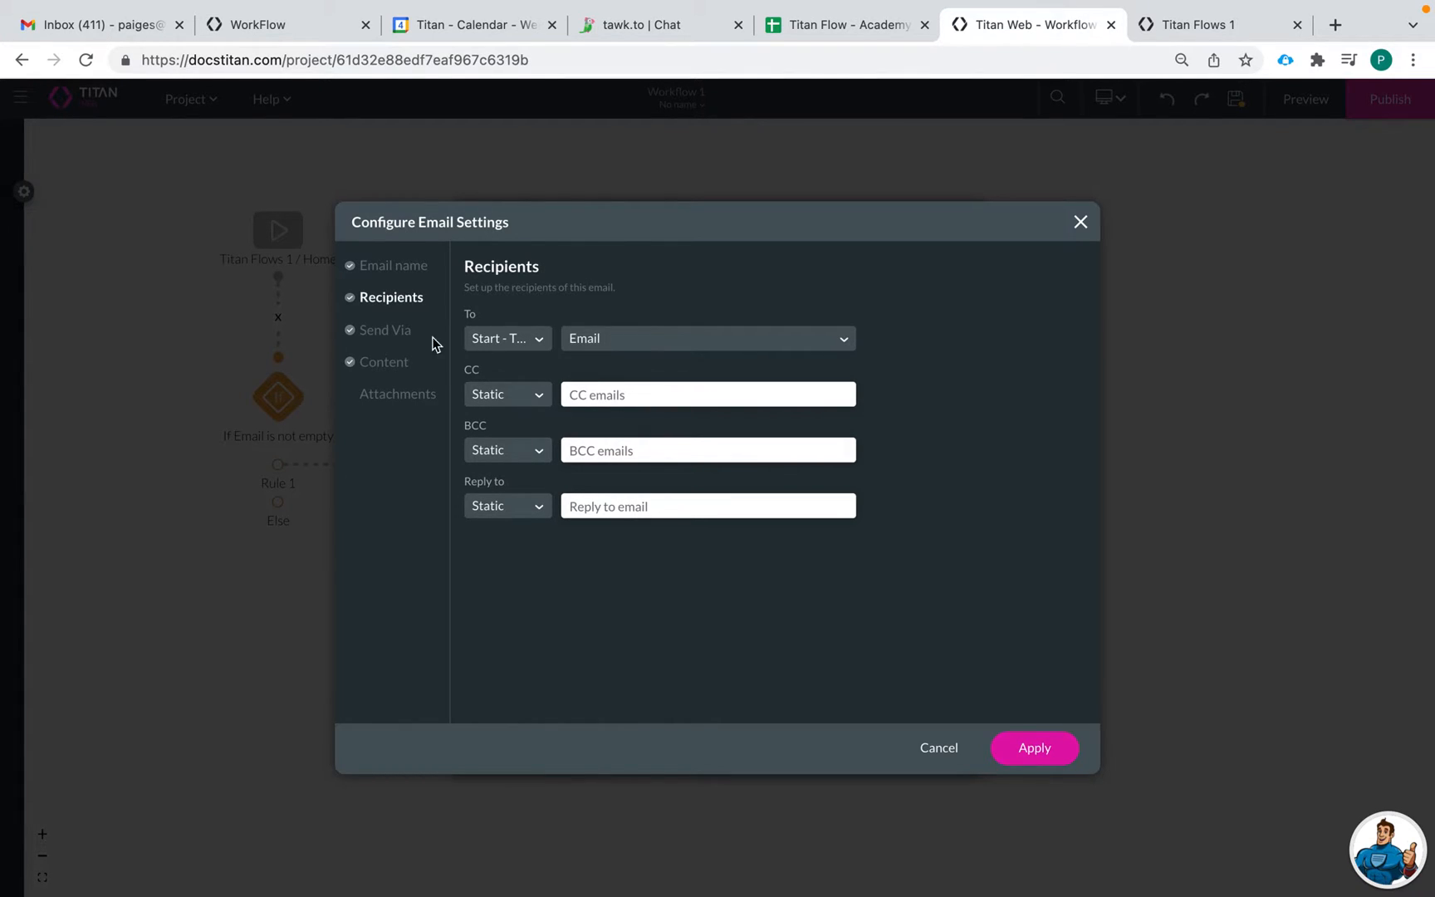
pyautogui.click(387, 331)
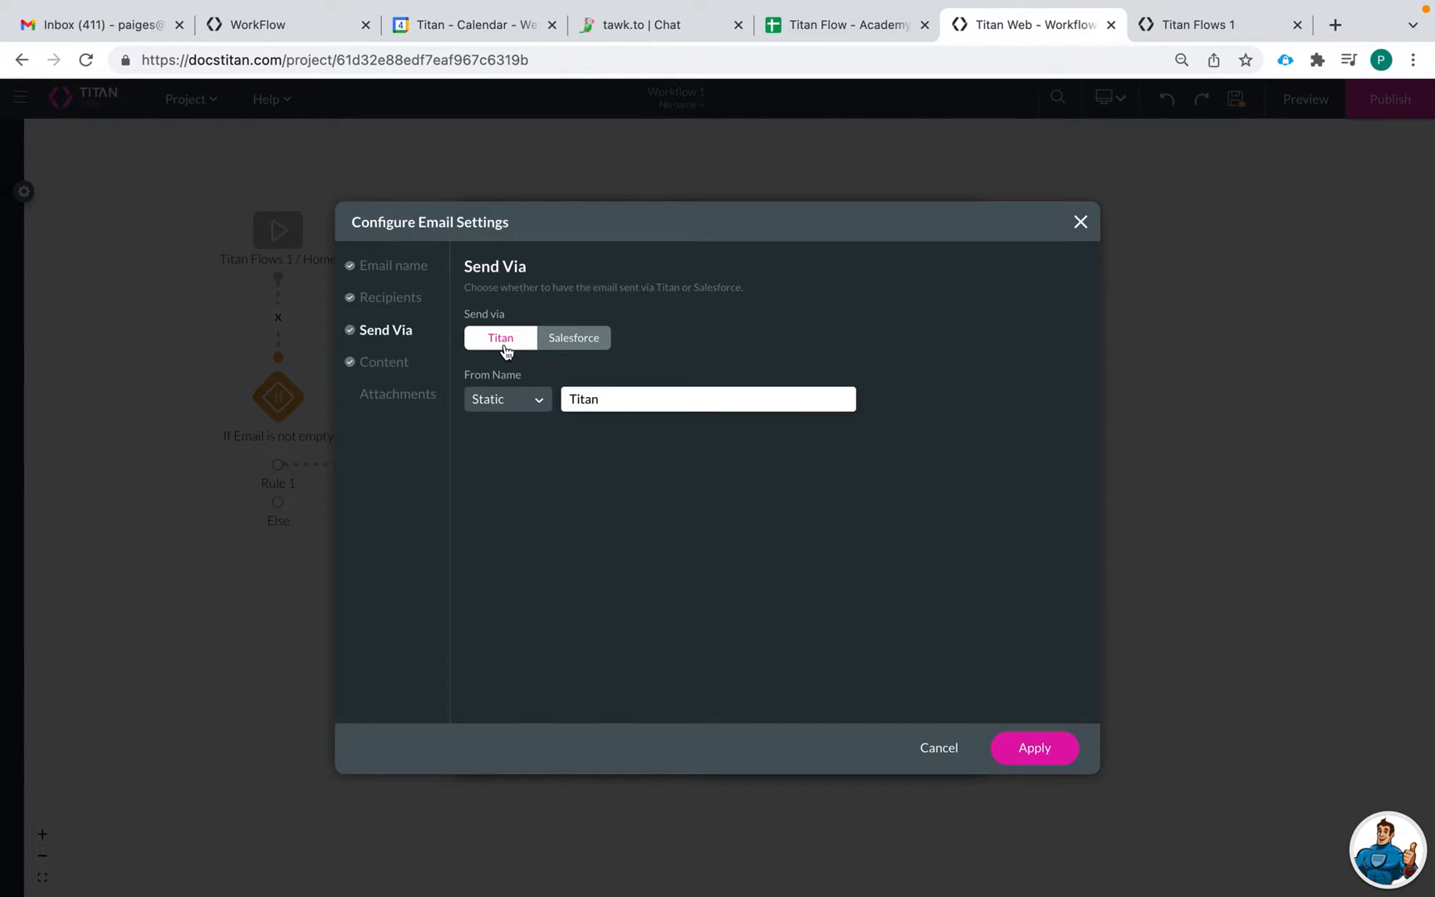
# Try Field and Start - Titan Flows 1 as the source of the From Name and browse their available values.
pyautogui.click(504, 404)
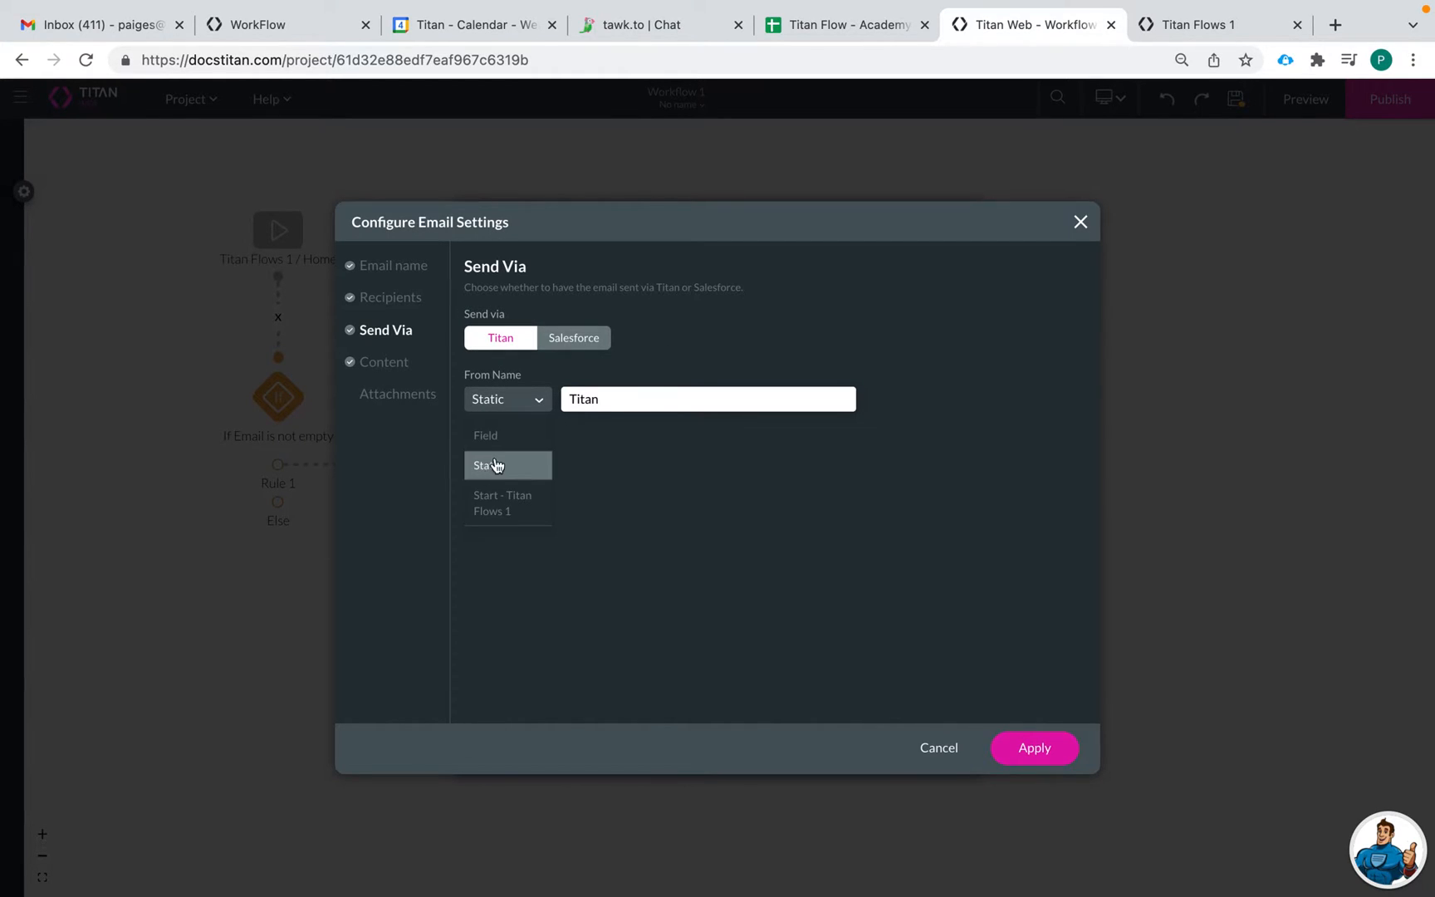
pyautogui.click(499, 435)
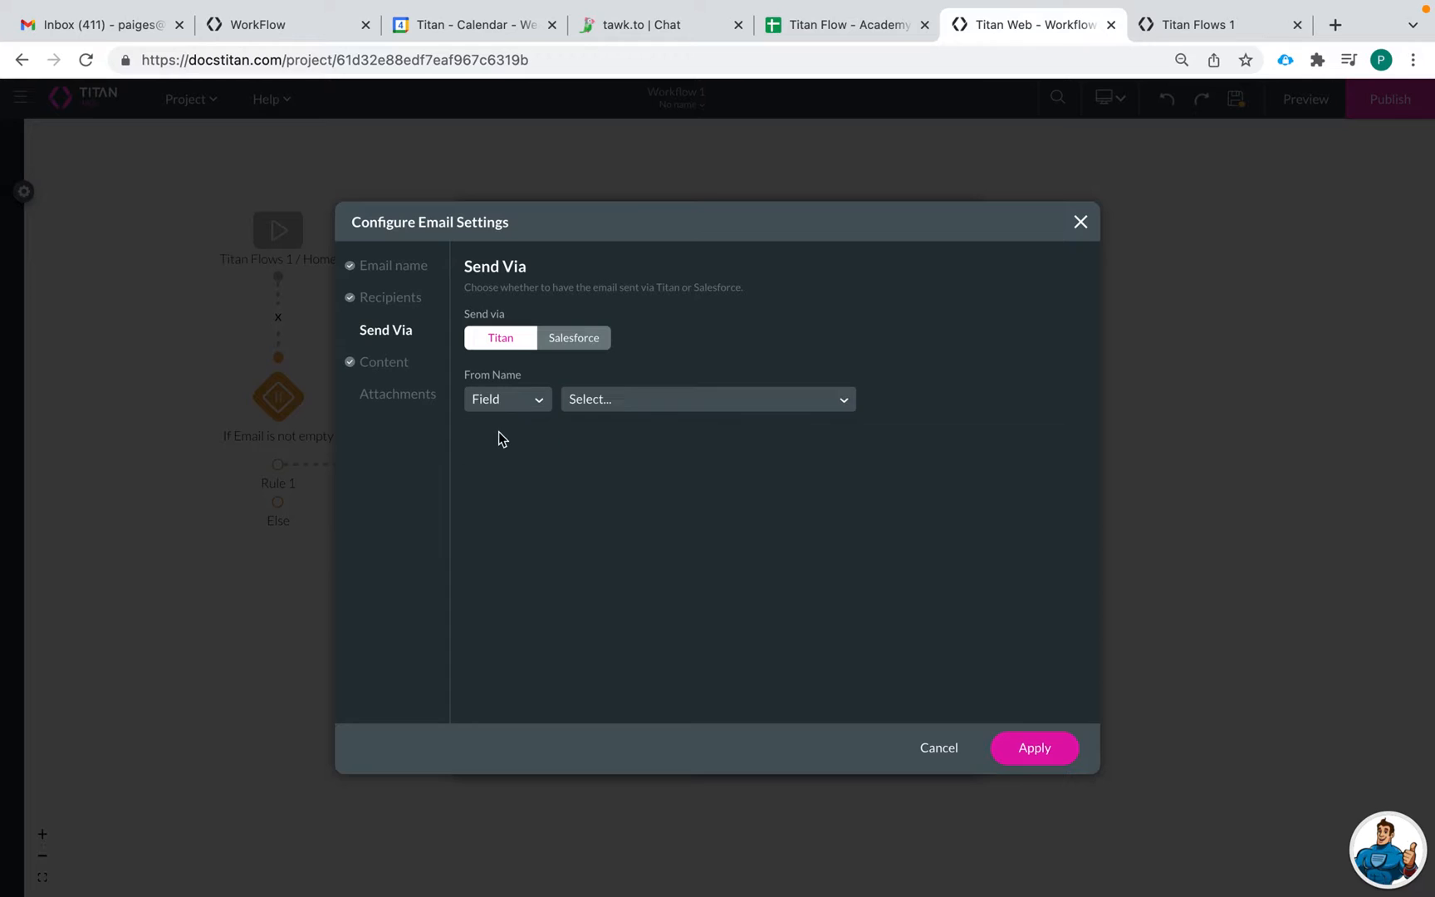
pyautogui.click(605, 399)
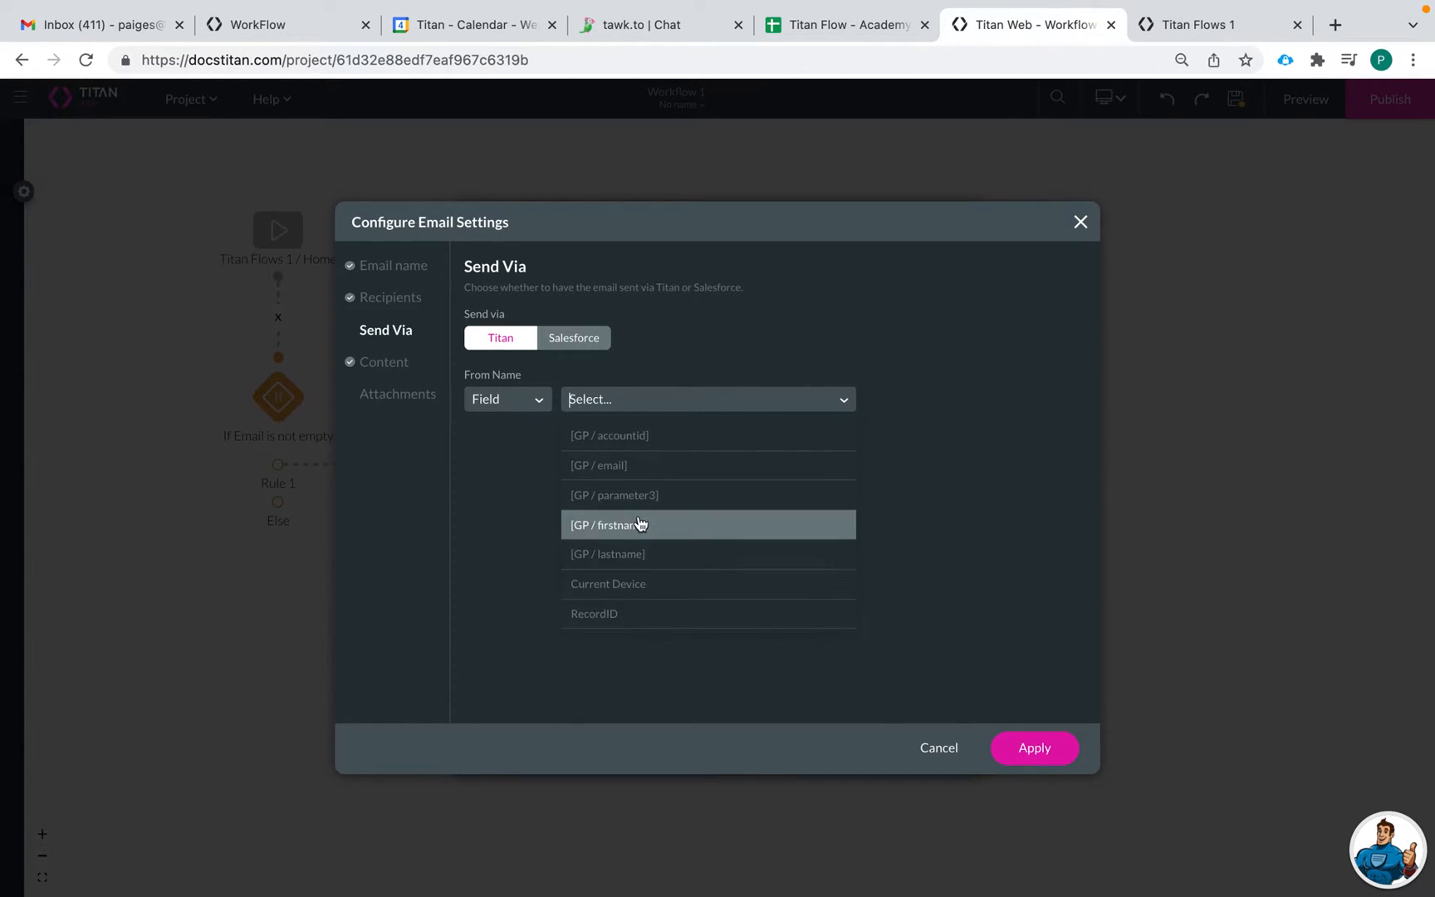
pyautogui.click(503, 399)
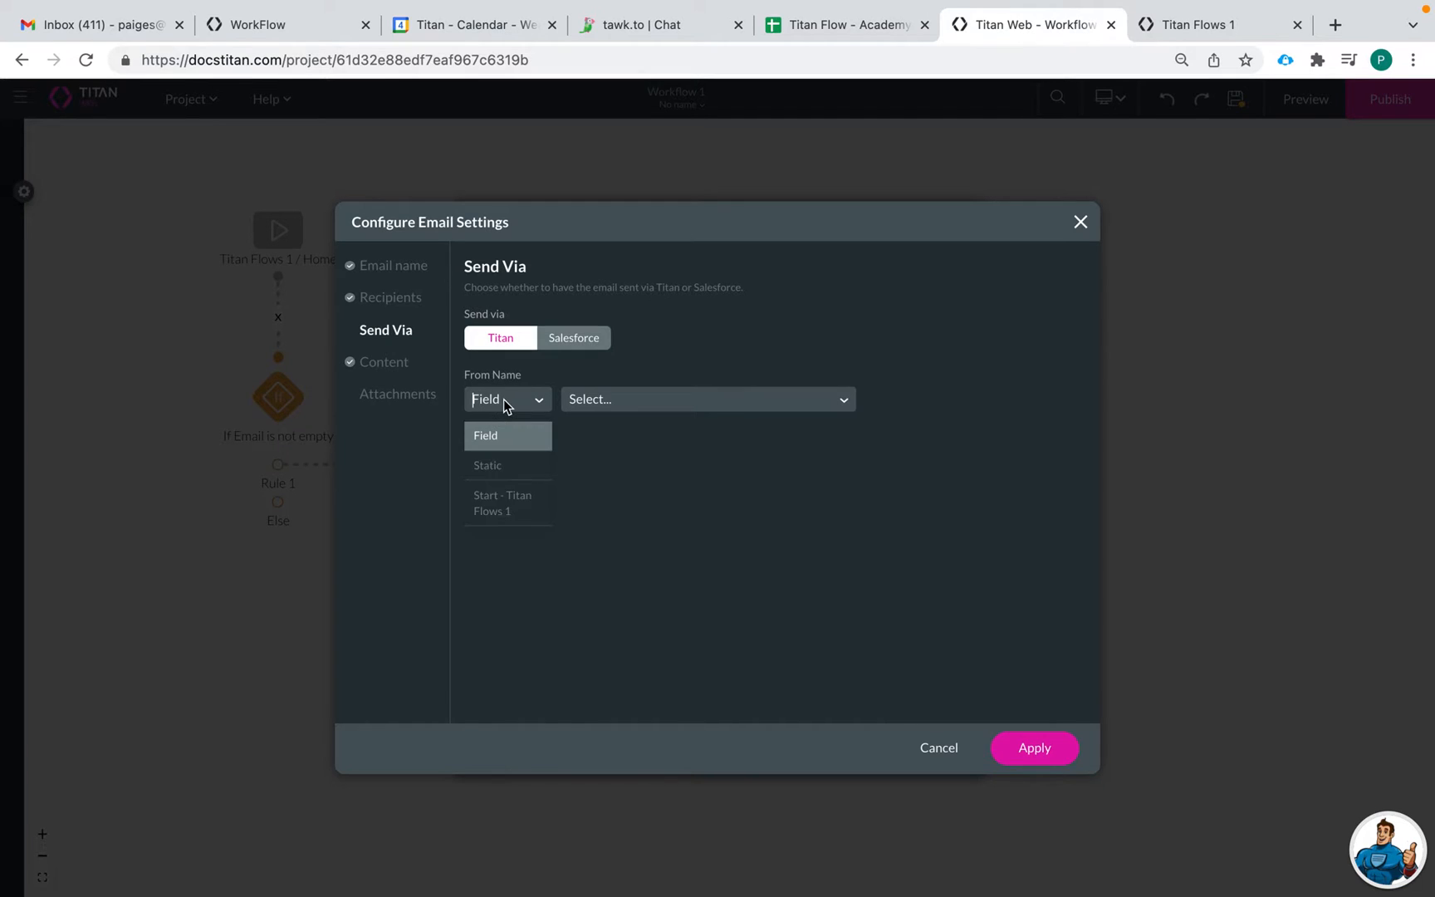
pyautogui.click(502, 502)
pyautogui.click(578, 399)
pyautogui.scroll(-2, 608, 536)
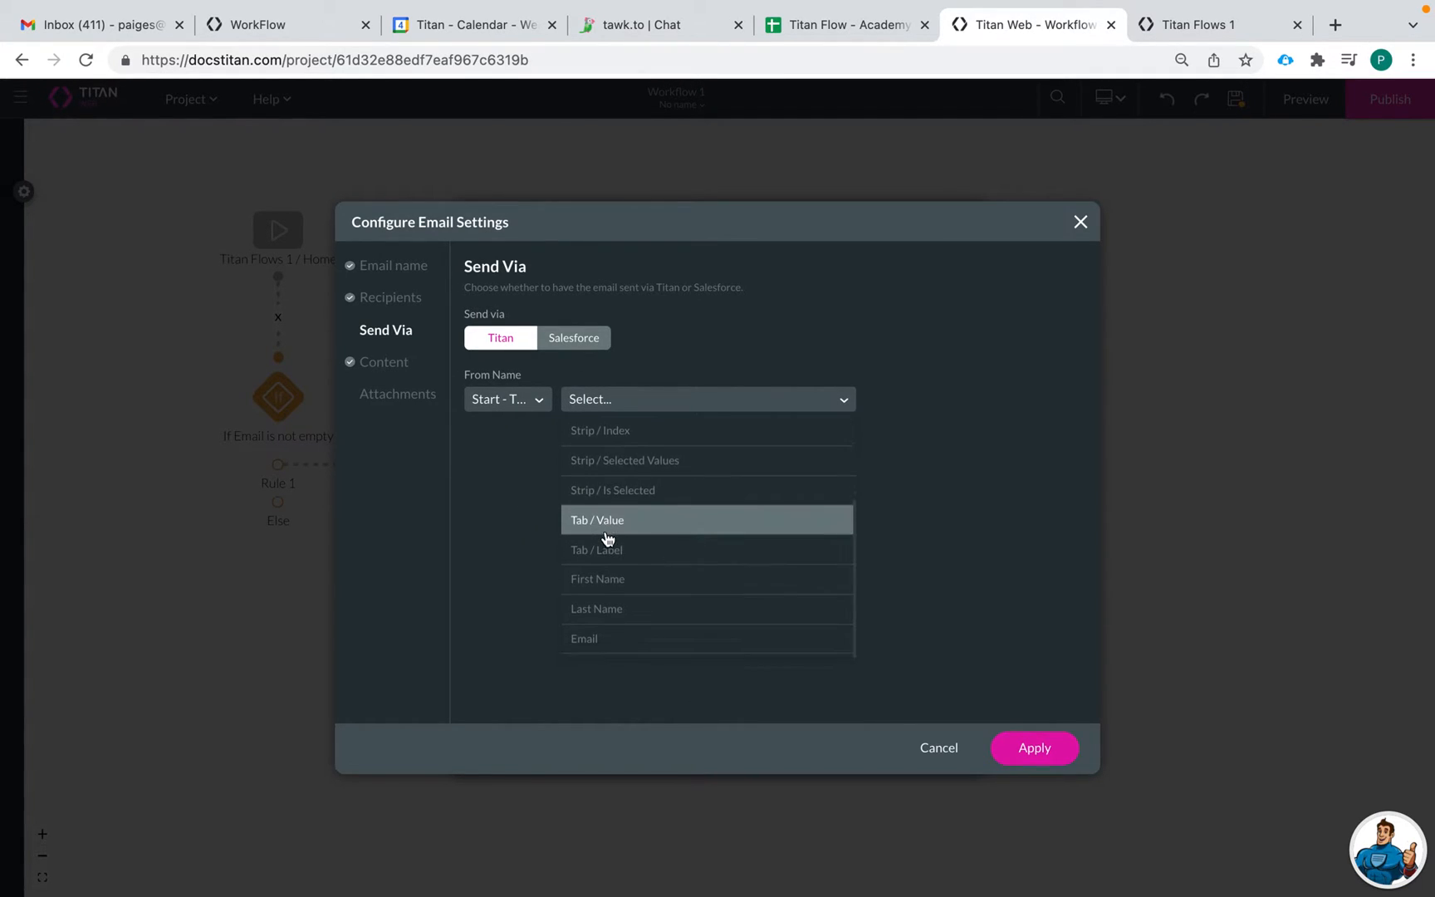
pyautogui.scroll(3, 636, 594)
# Set the From Name to a static value reading "From".
pyautogui.click(502, 399)
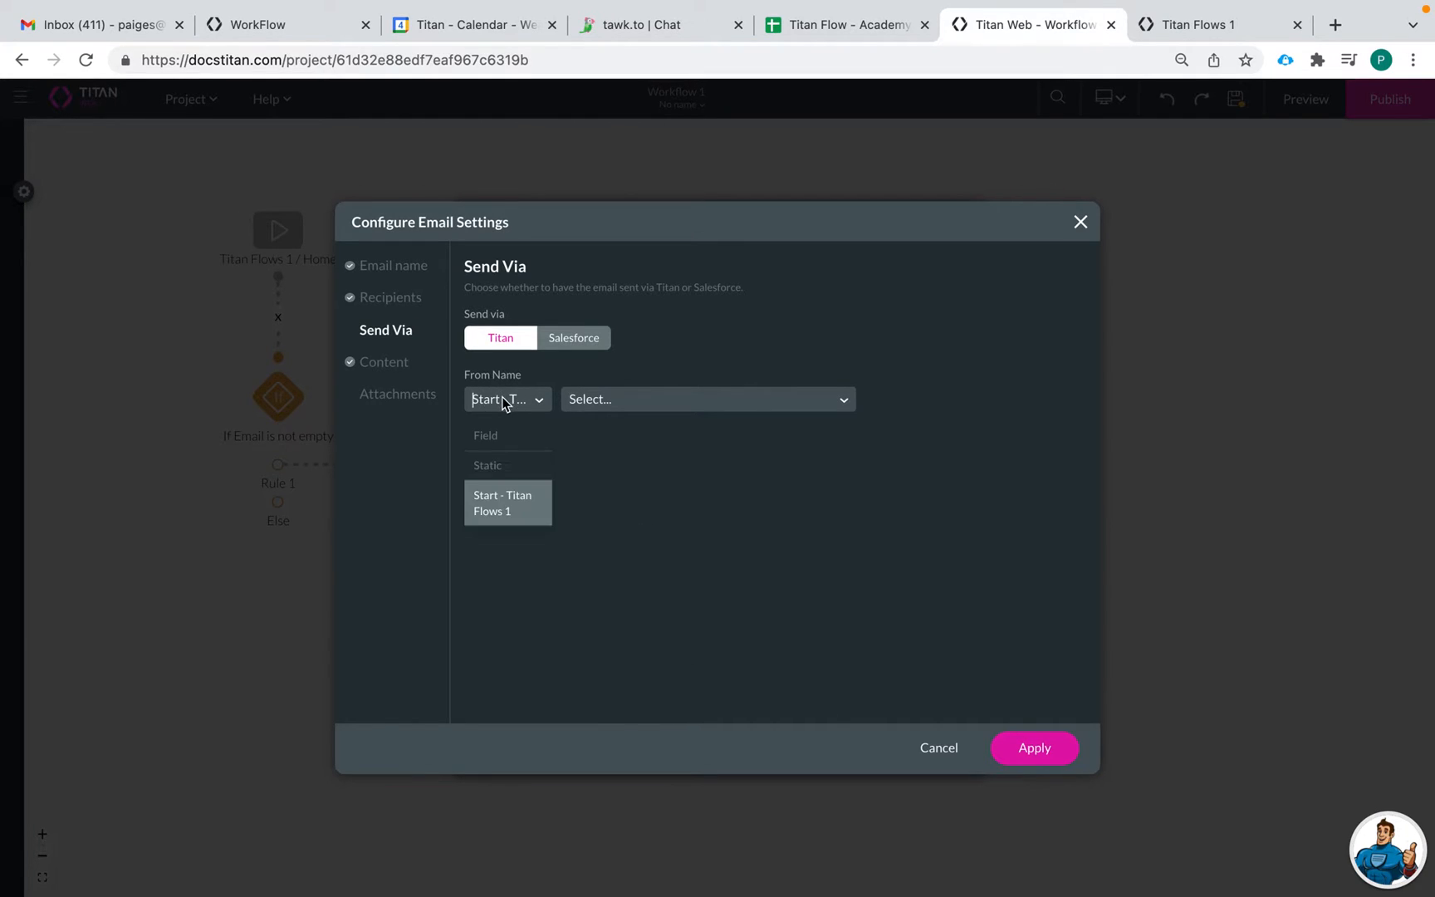
pyautogui.click(500, 465)
pyautogui.click(621, 396)
pyautogui.moveTo(621, 395); pyautogui.dragTo(550, 398)
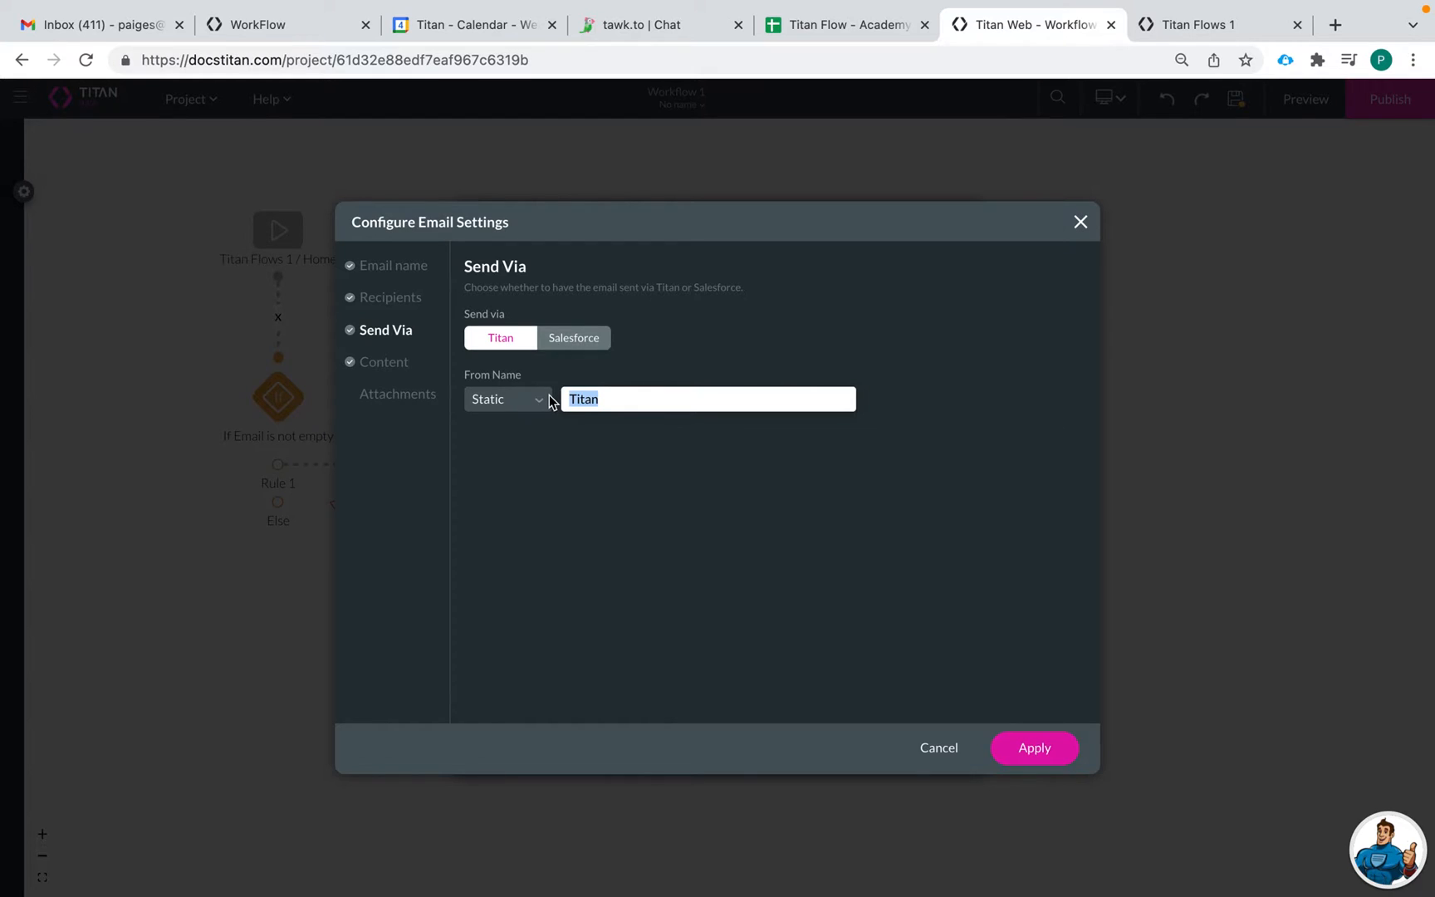
pyautogui.write('From')
# Review the email's content and attachments, and apply the configuration to the Send Email action.
pyautogui.click(378, 365)
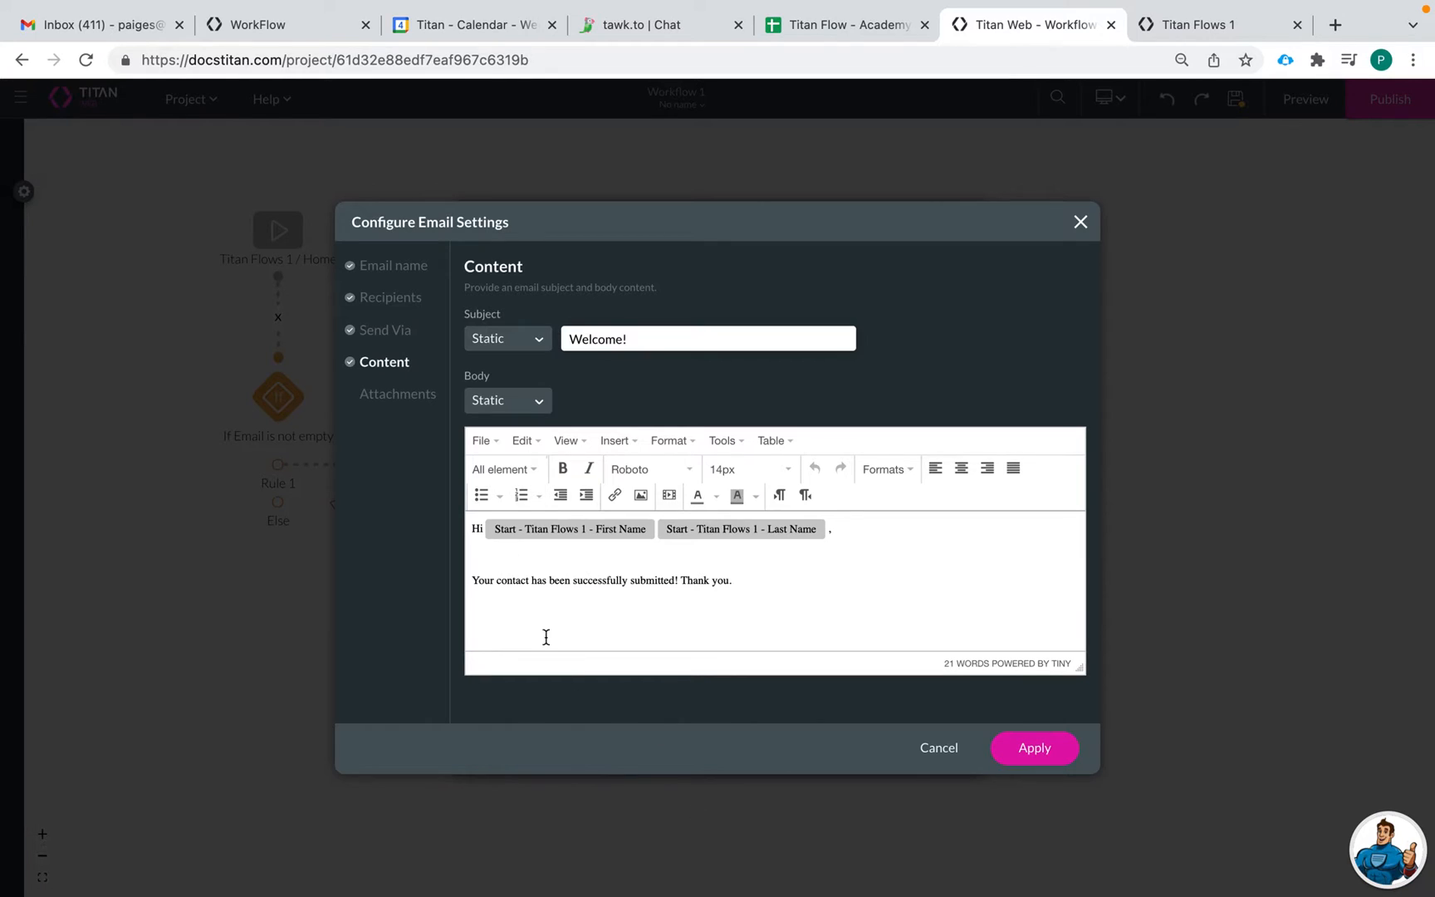
pyautogui.click(390, 405)
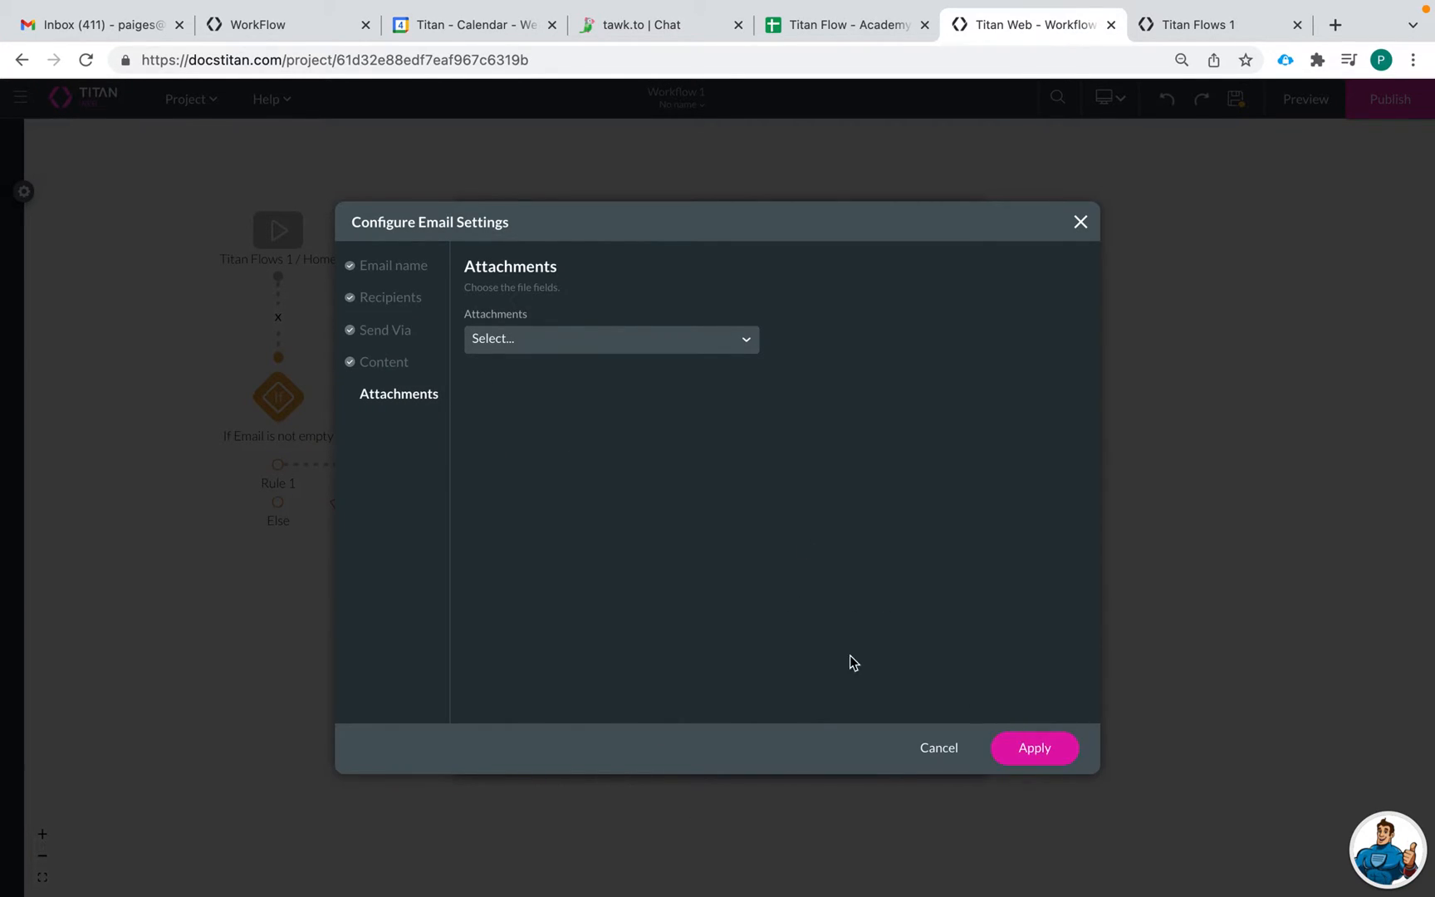
pyautogui.click(1034, 747)
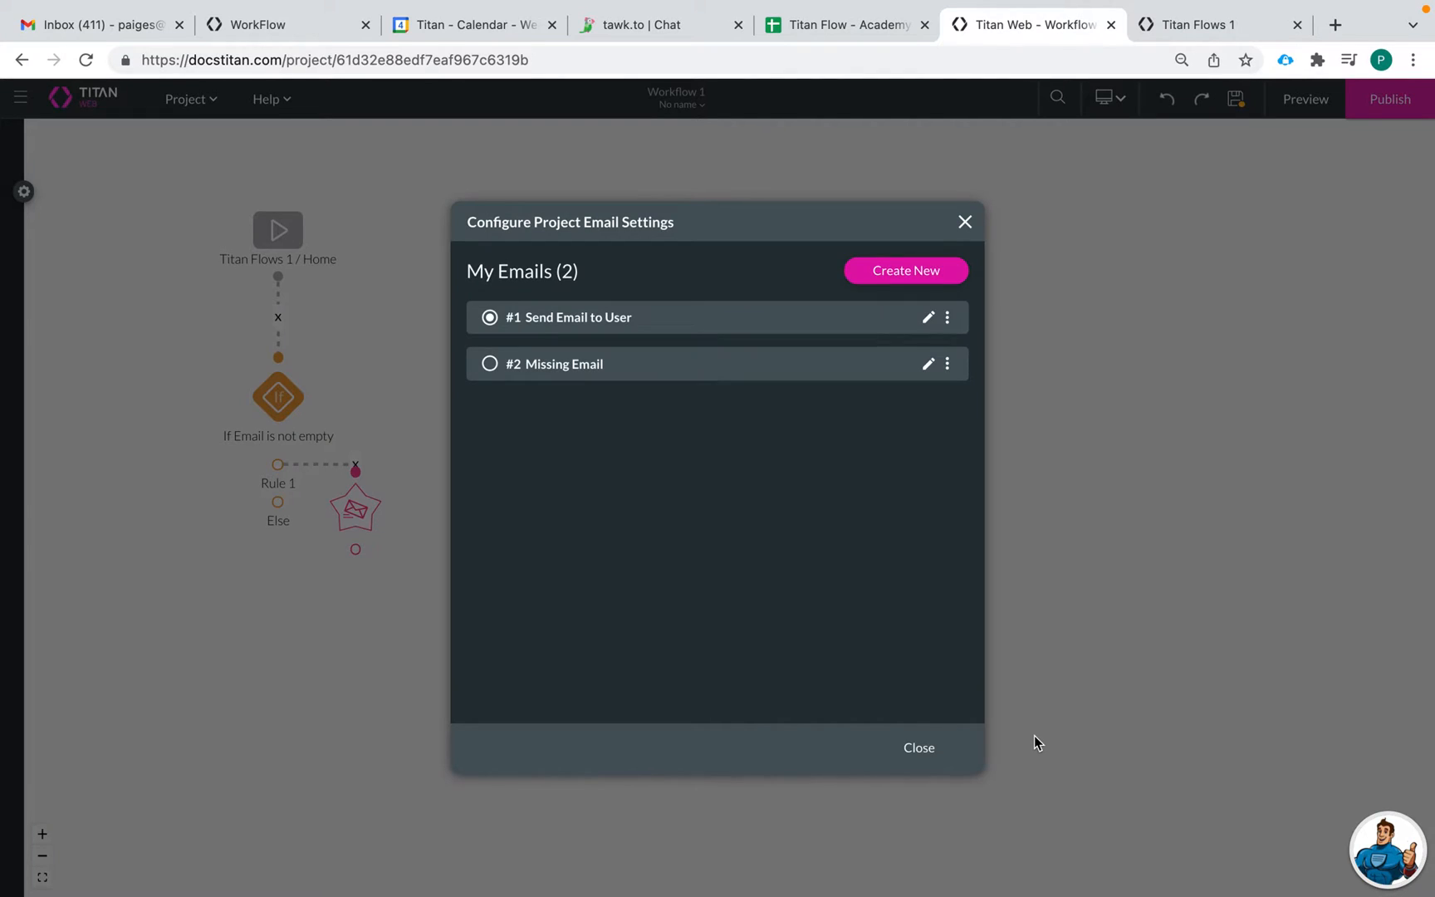
pyautogui.click(917, 760)
# Move the Send Email action beside the condition, above its Rule 1 connector, and tag it "Send Email to End User".
pyautogui.moveTo(351, 508); pyautogui.dragTo(455, 406)
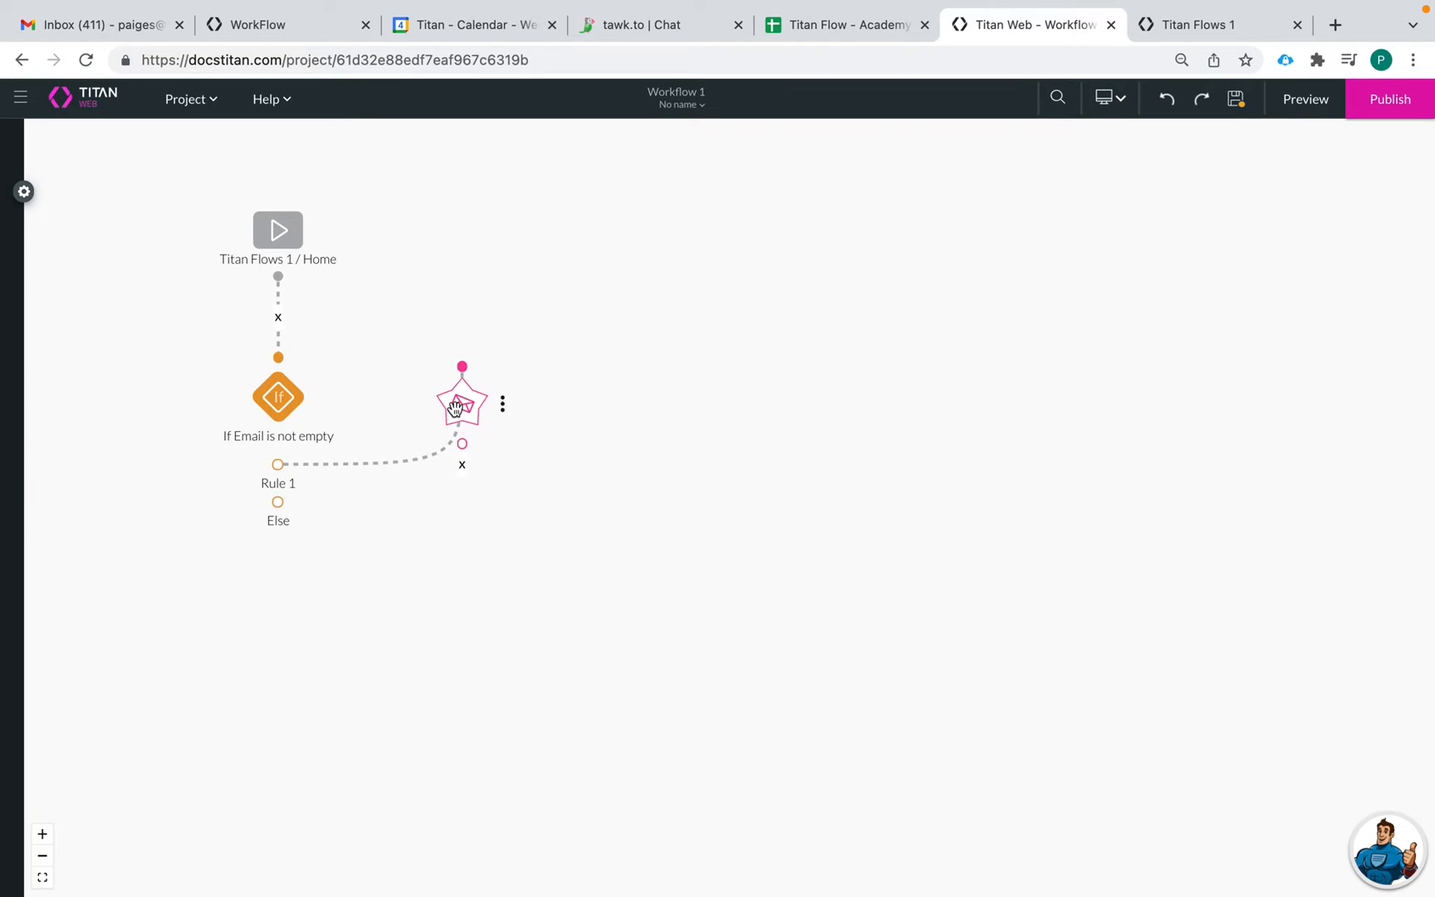
pyautogui.click(502, 404)
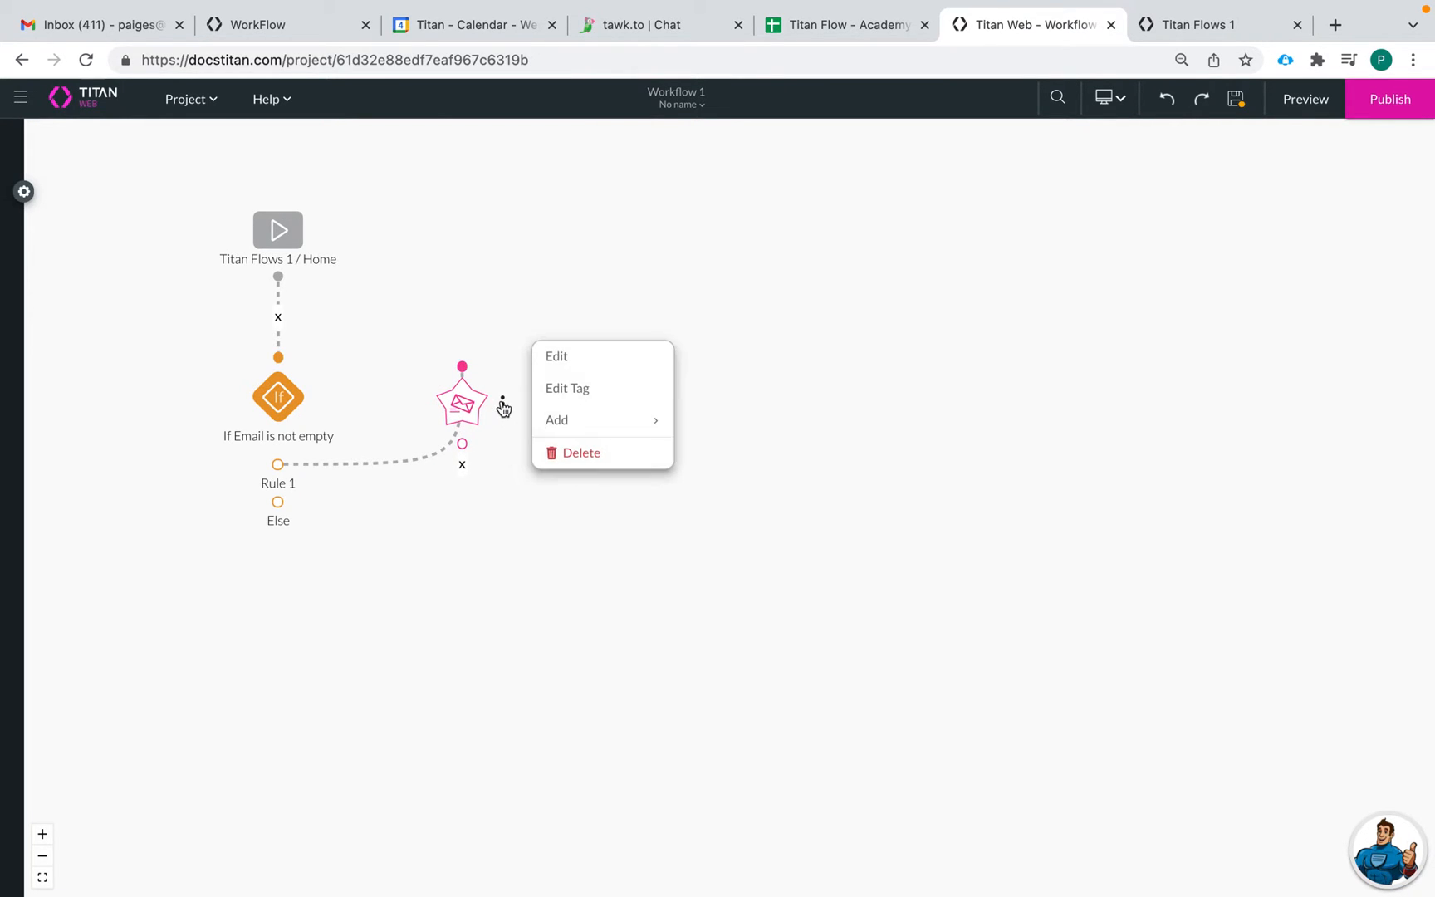
pyautogui.click(568, 388)
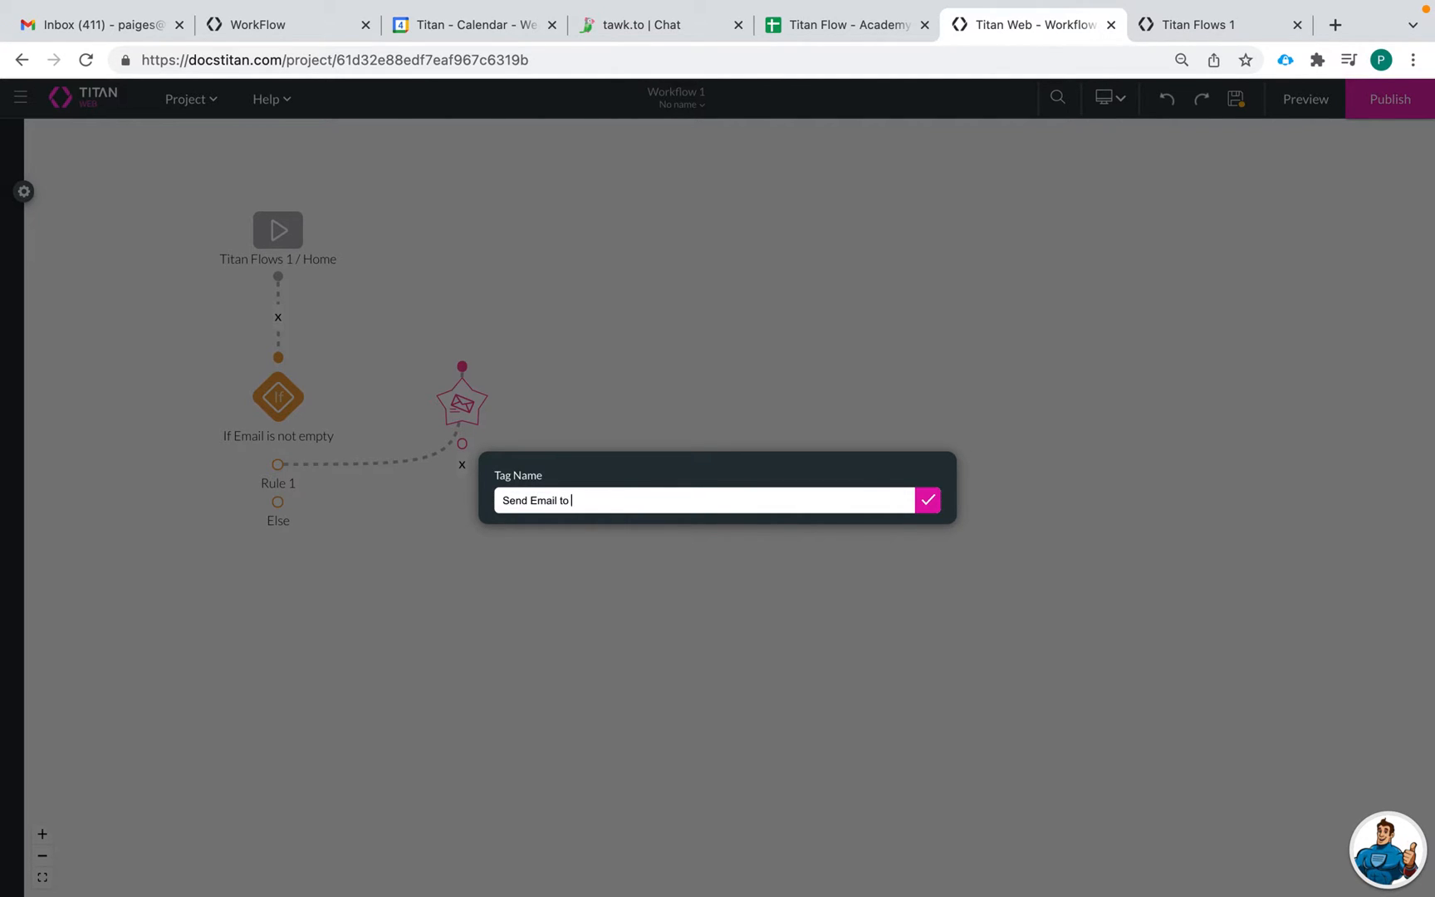
pyautogui.write('Send Email to End User')
pyautogui.click(927, 500)
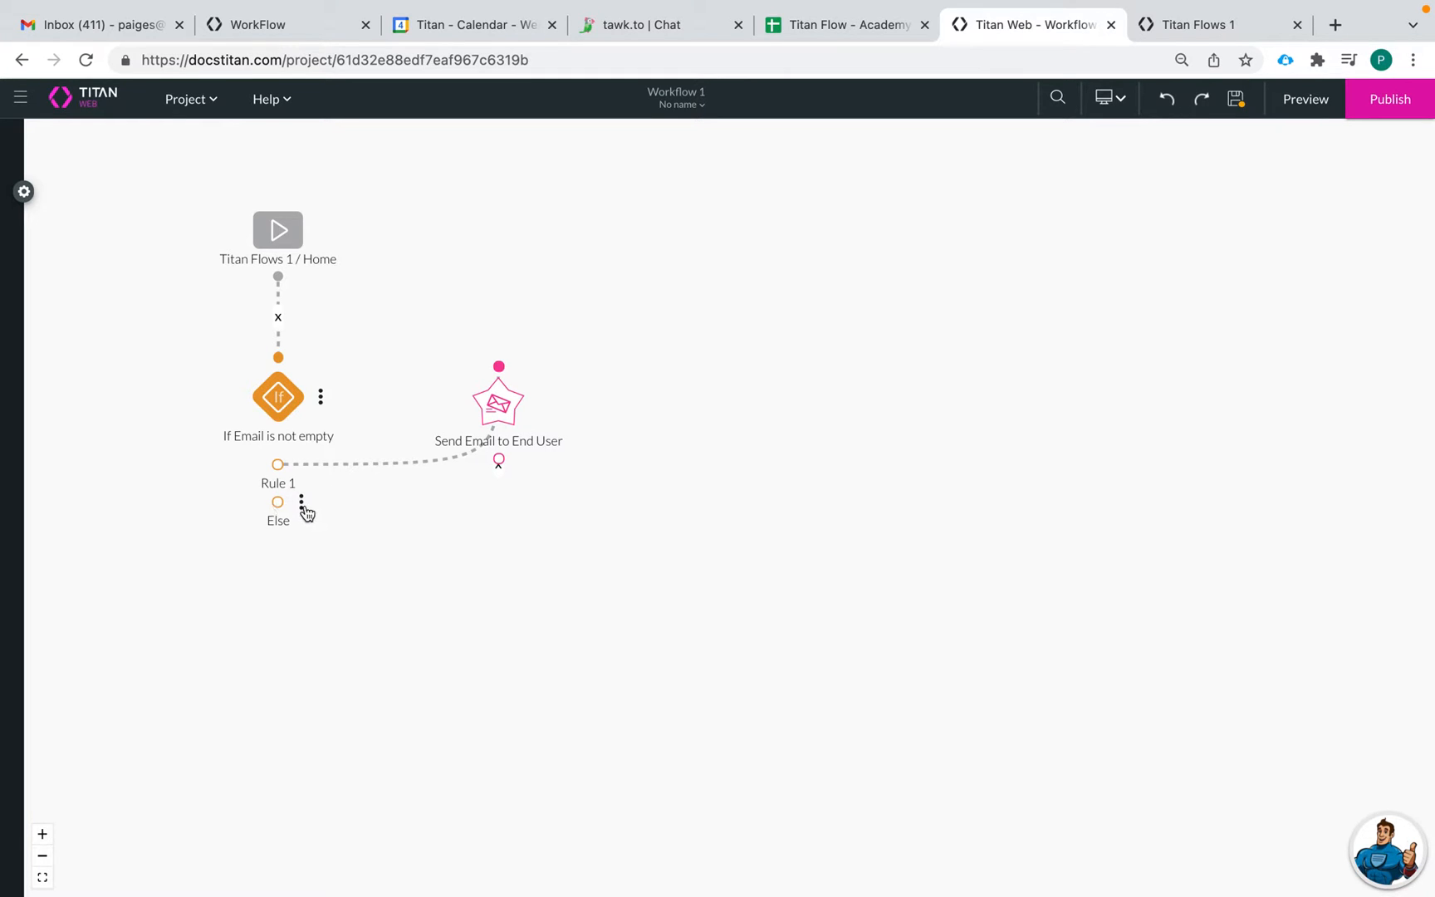
# Add a Send Email action to the Else branch of the "If Email is not empty" condition.
pyautogui.click(303, 504)
pyautogui.moveTo(426, 532)
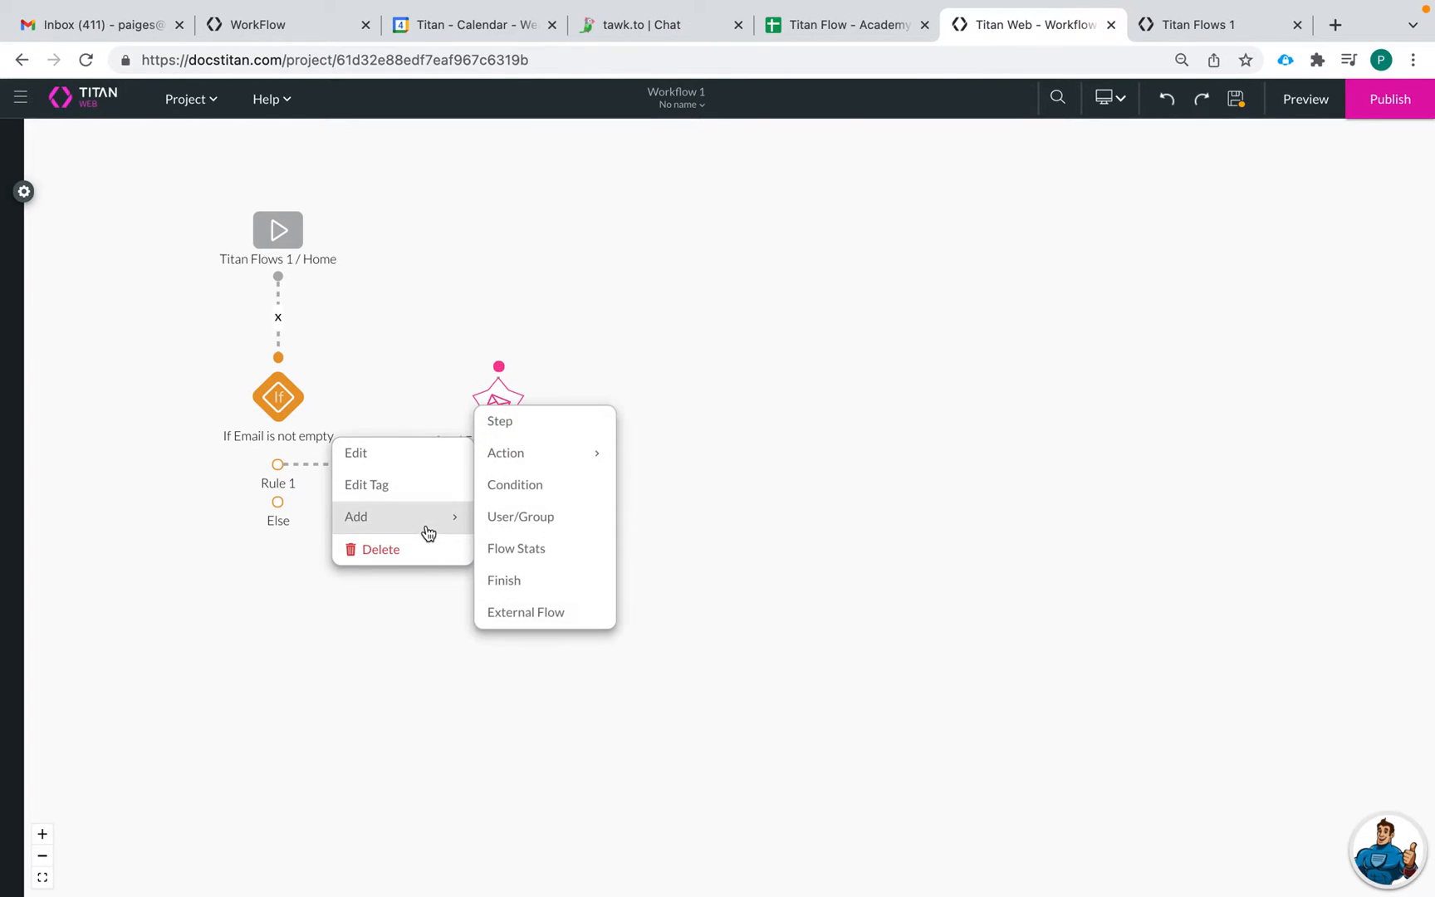
pyautogui.moveTo(545, 454)
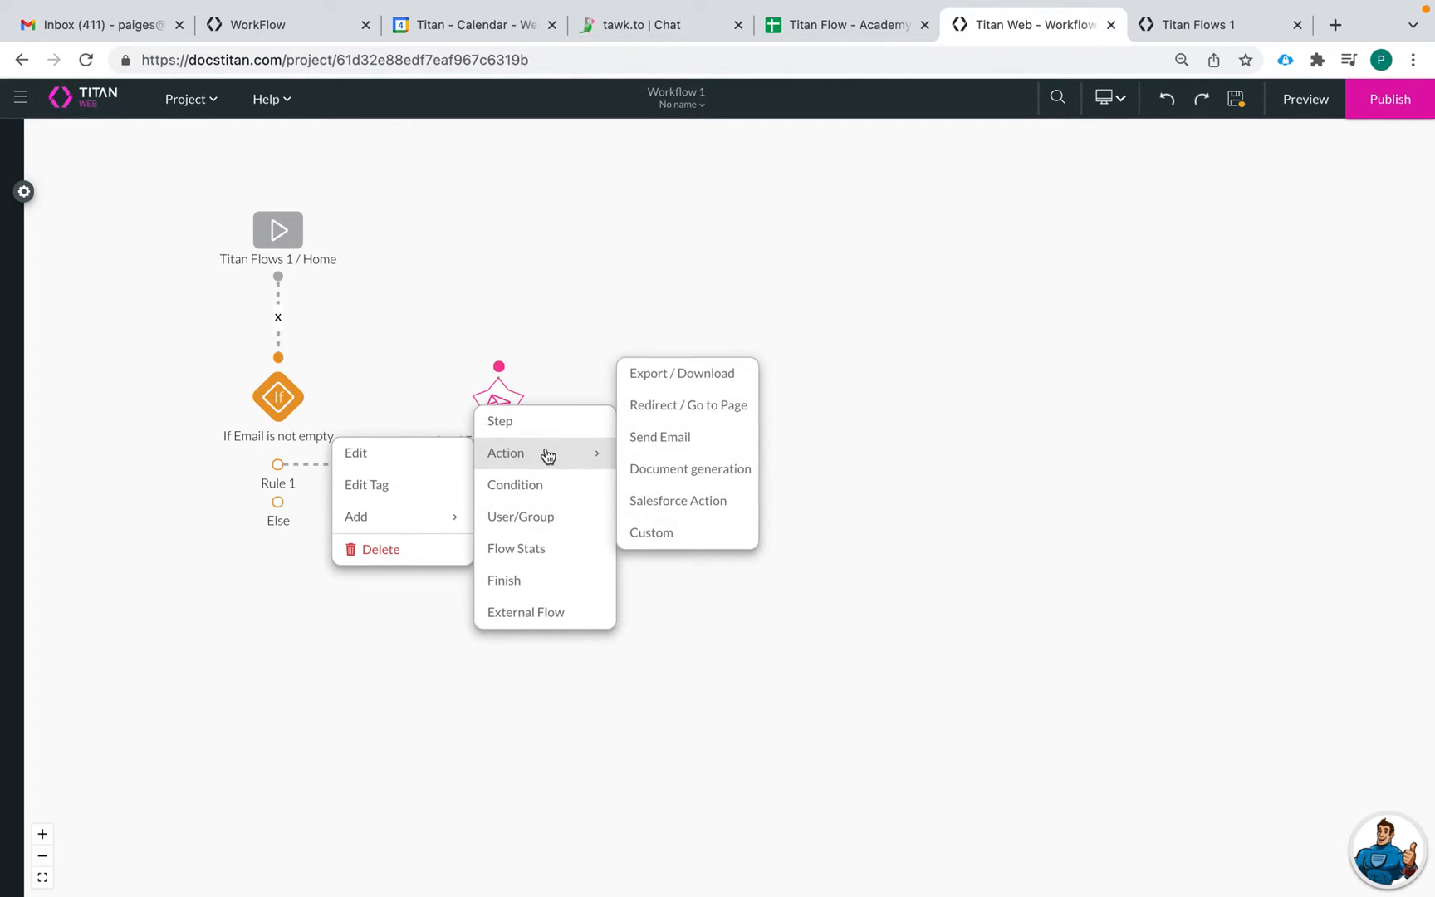
pyautogui.click(675, 436)
pyautogui.click(547, 369)
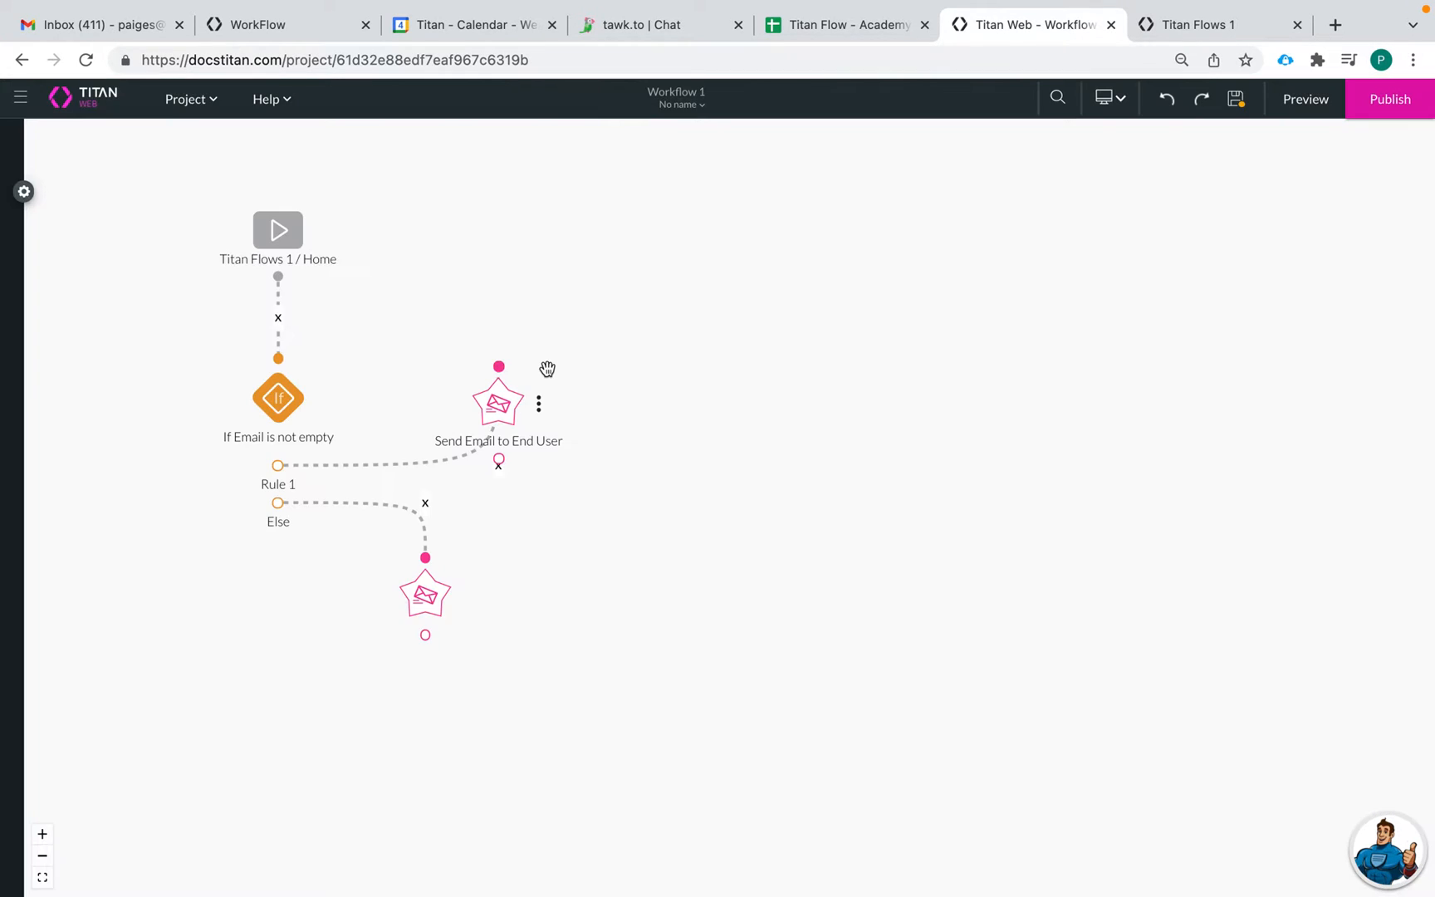
# Open the Missing Email configuration of the Else branch's Send Email action for editing.
pyautogui.click(466, 596)
pyautogui.moveTo(547, 626)
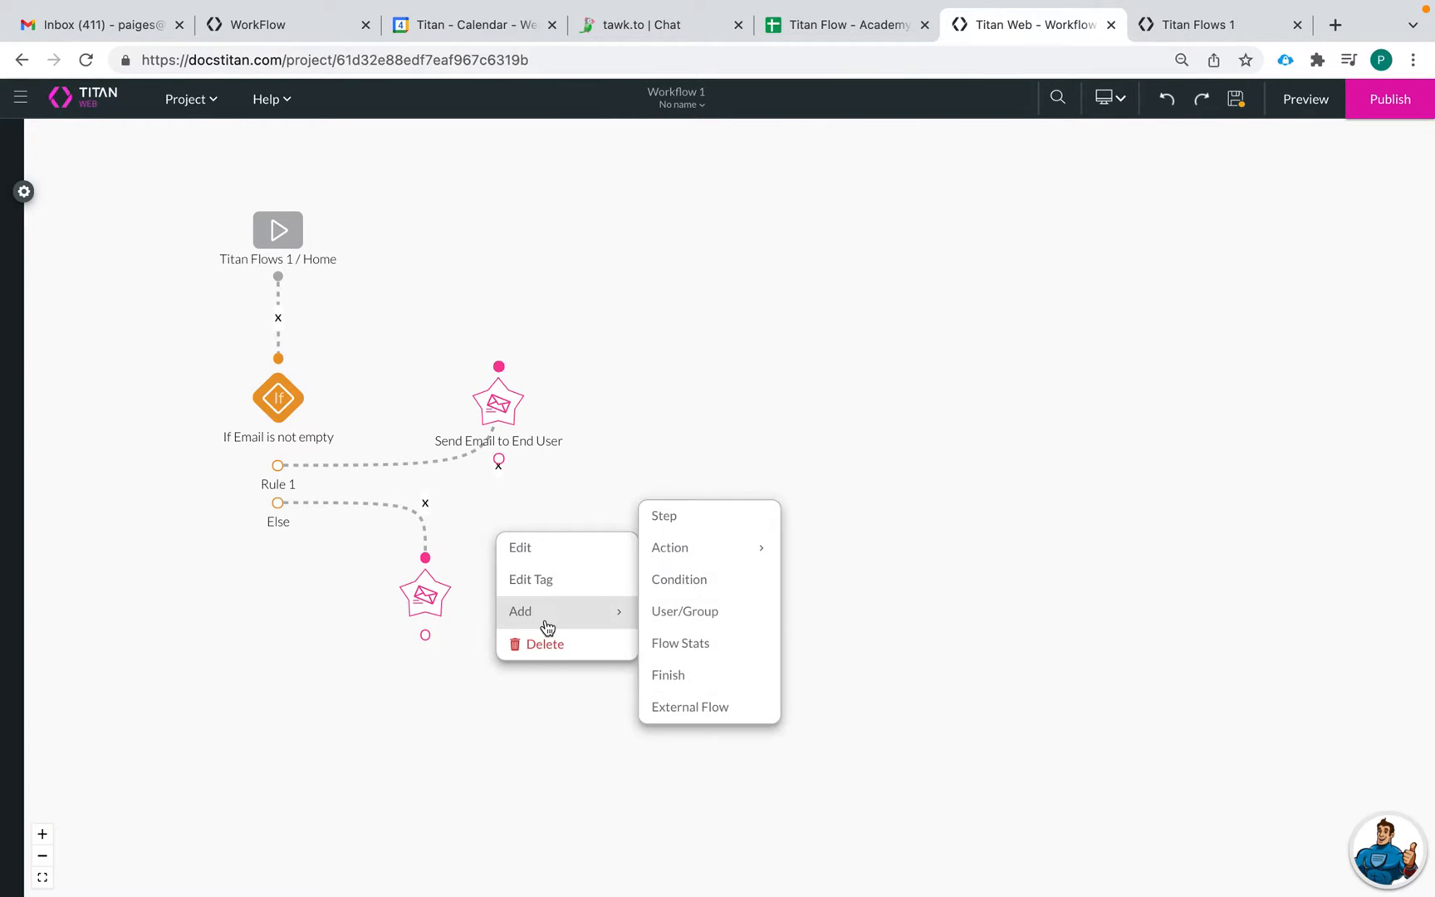
pyautogui.click(553, 549)
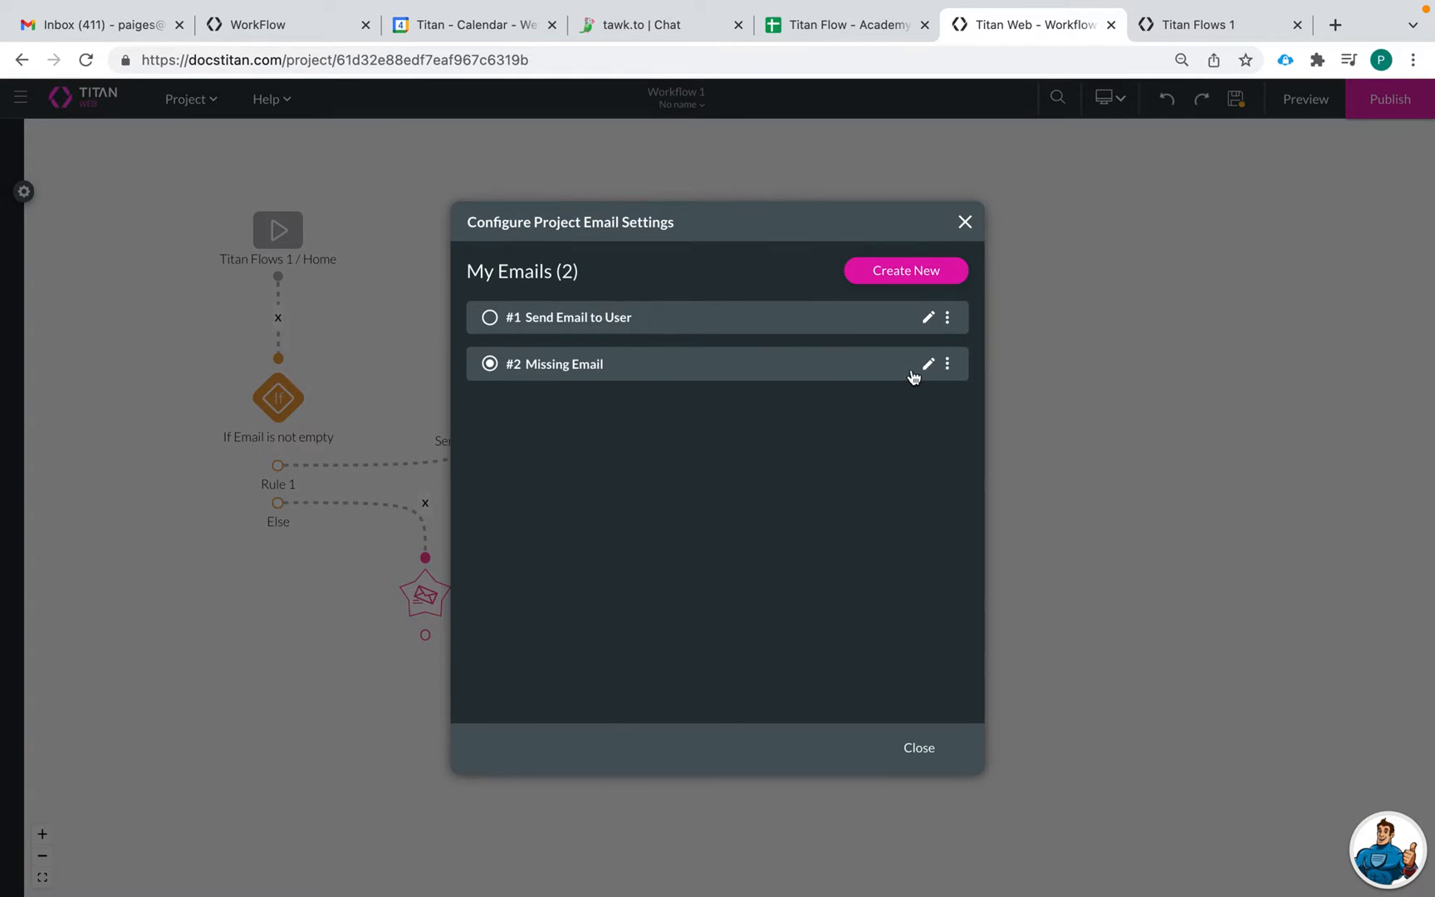
pyautogui.click(927, 364)
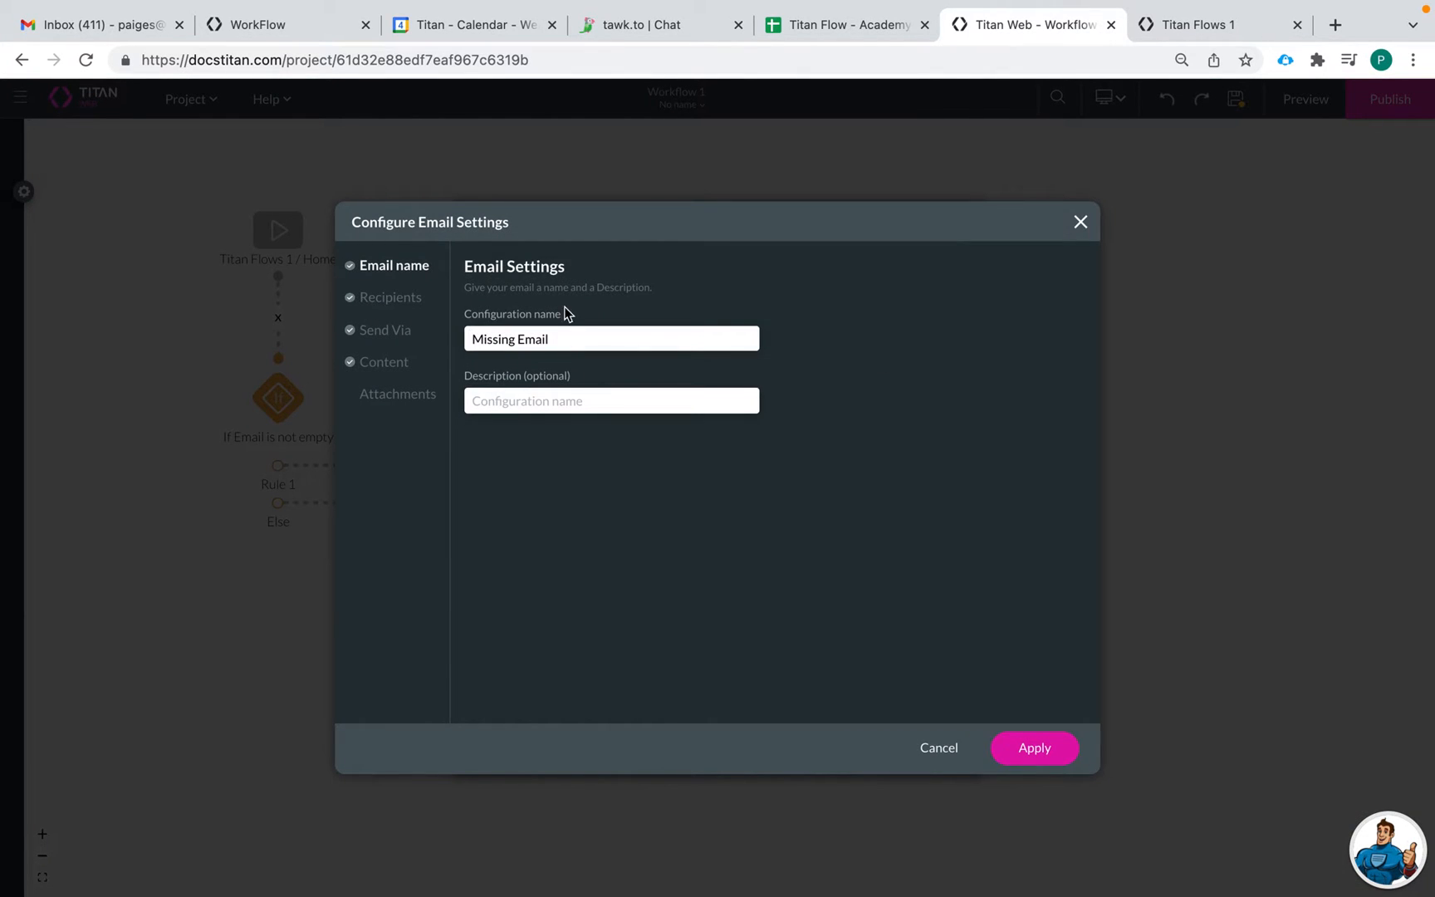
# Review the Missing Email recipients and the source options for the To address.
pyautogui.click(392, 300)
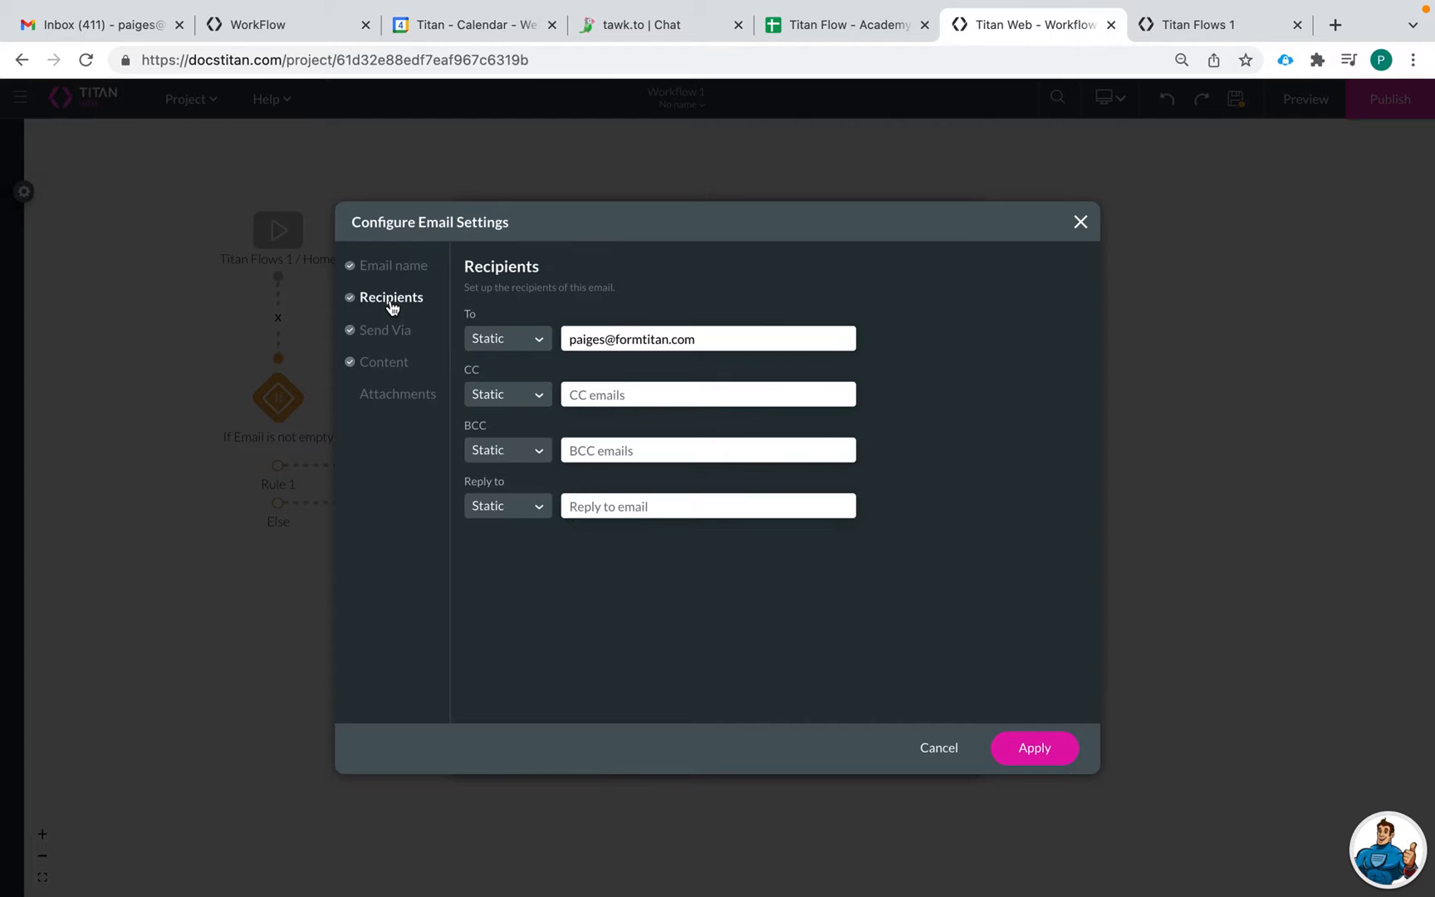
pyautogui.click(513, 344)
pyautogui.click(521, 407)
# Send the email via Salesforce from the Titan org email, with the Titan mail server as fallback.
pyautogui.click(371, 332)
pyautogui.click(568, 344)
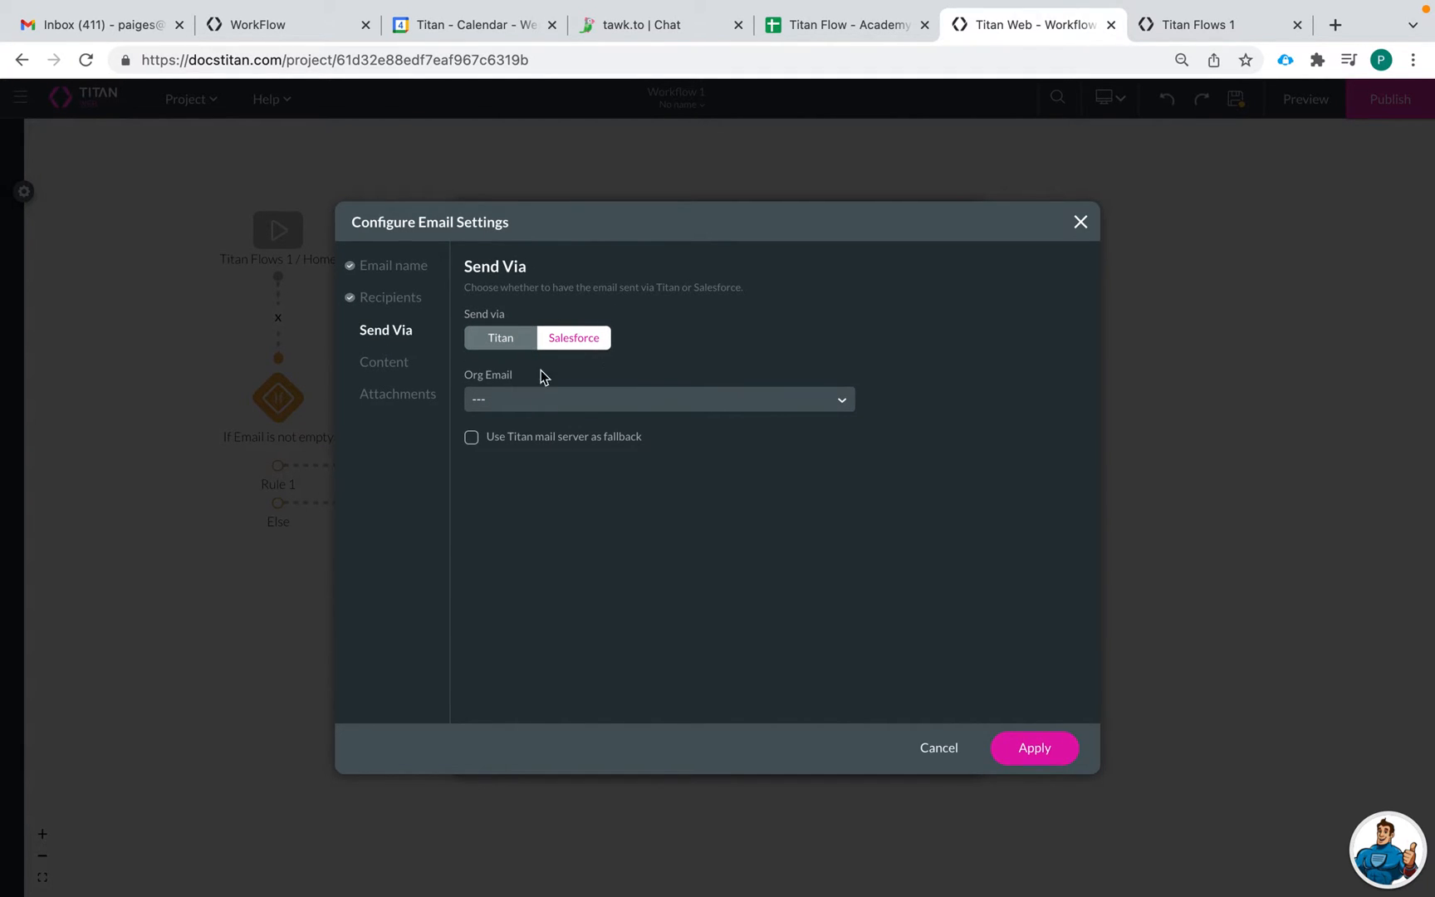
pyautogui.click(559, 406)
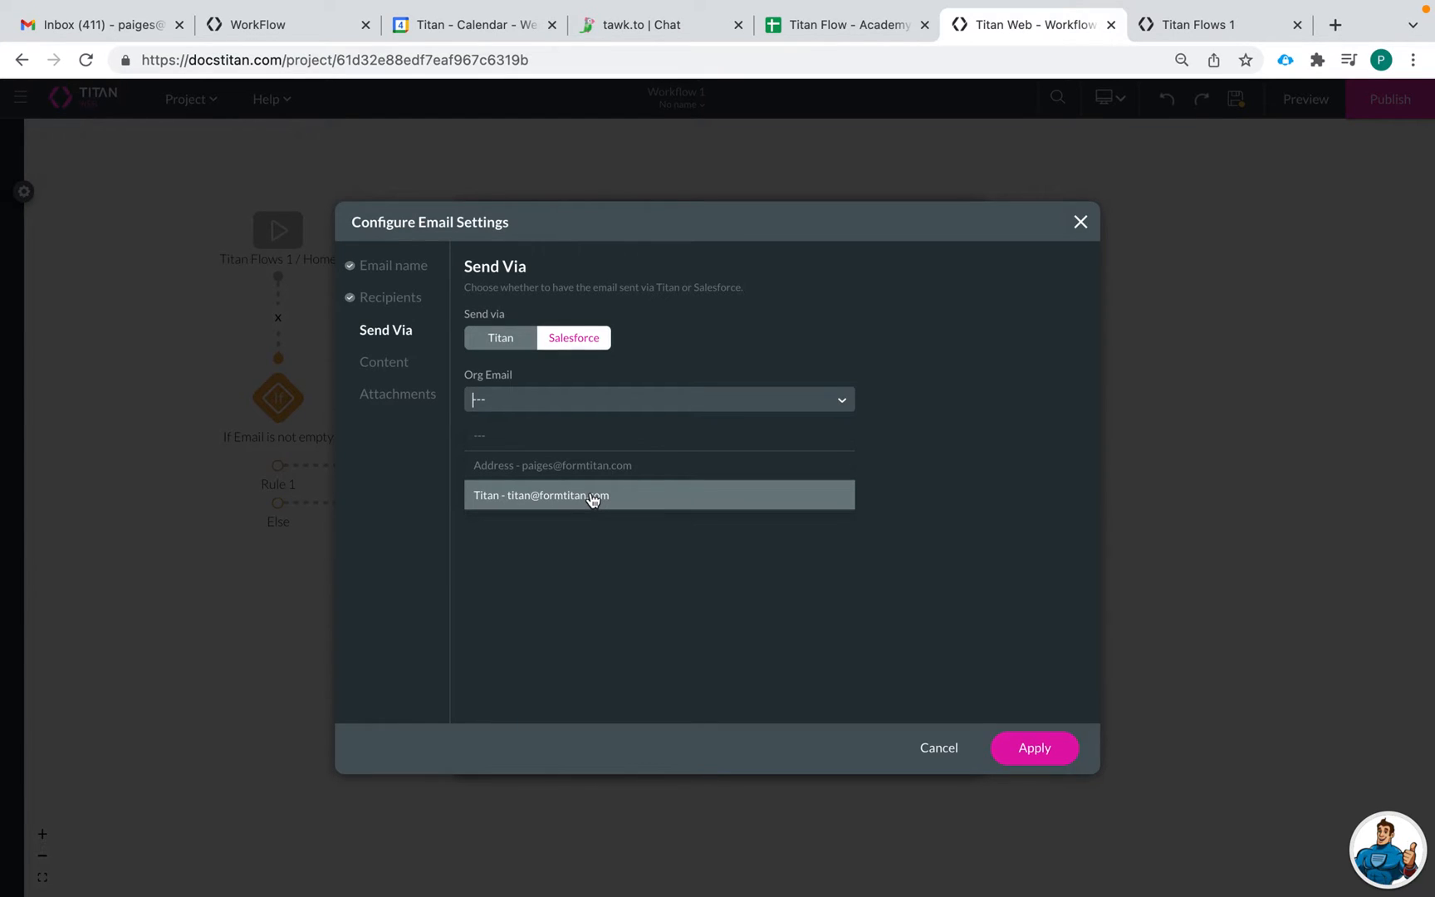
pyautogui.click(649, 496)
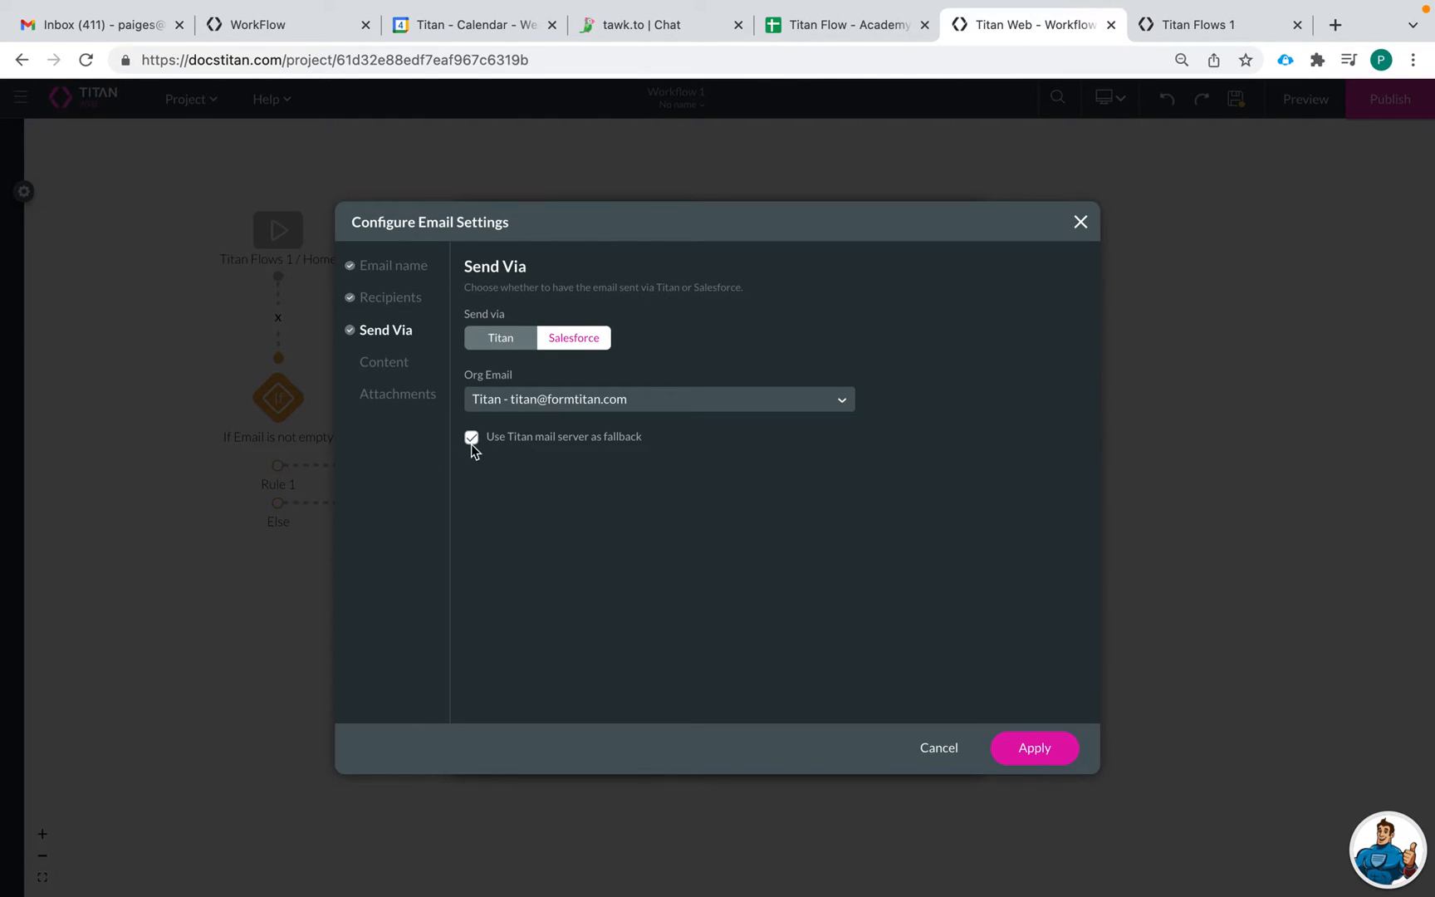
# Set the email content's template source to Manual and review its subject and body.
pyautogui.click(379, 366)
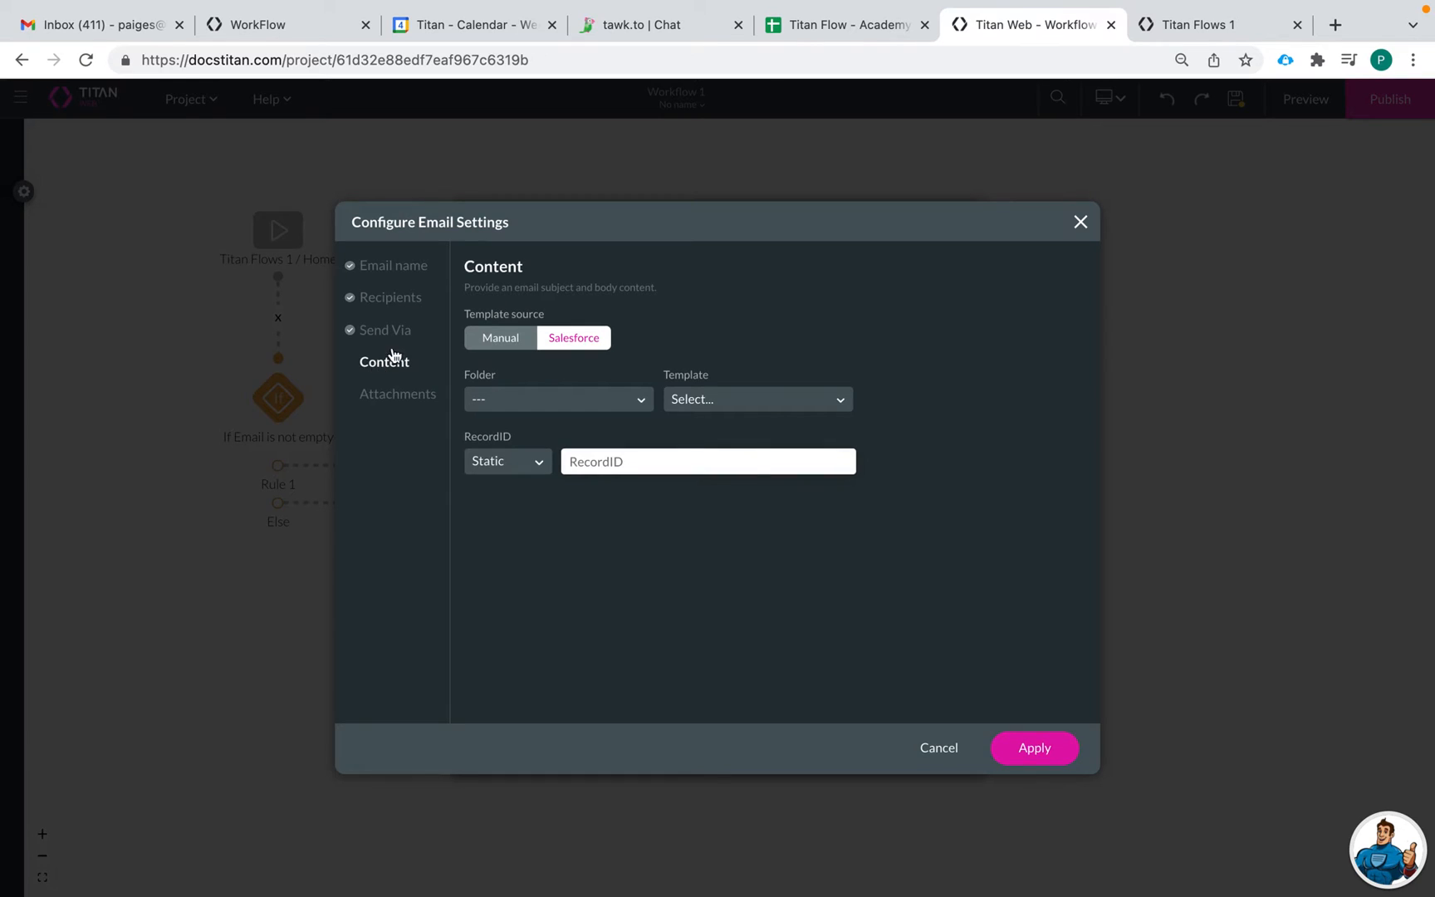
pyautogui.click(512, 337)
pyautogui.scroll(-1, 631, 592)
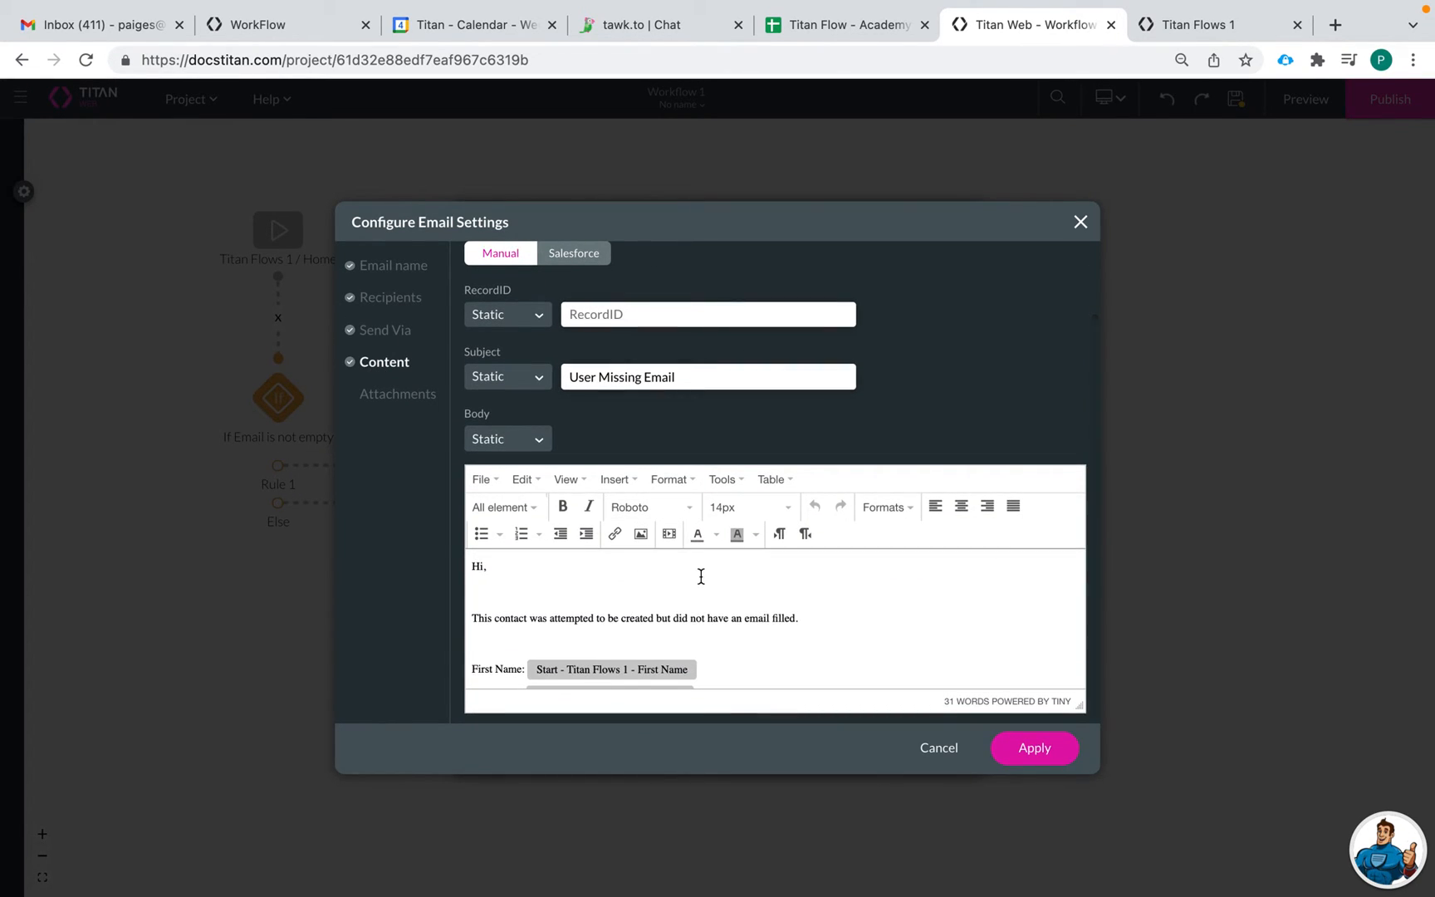
pyautogui.scroll(-1, 701, 576)
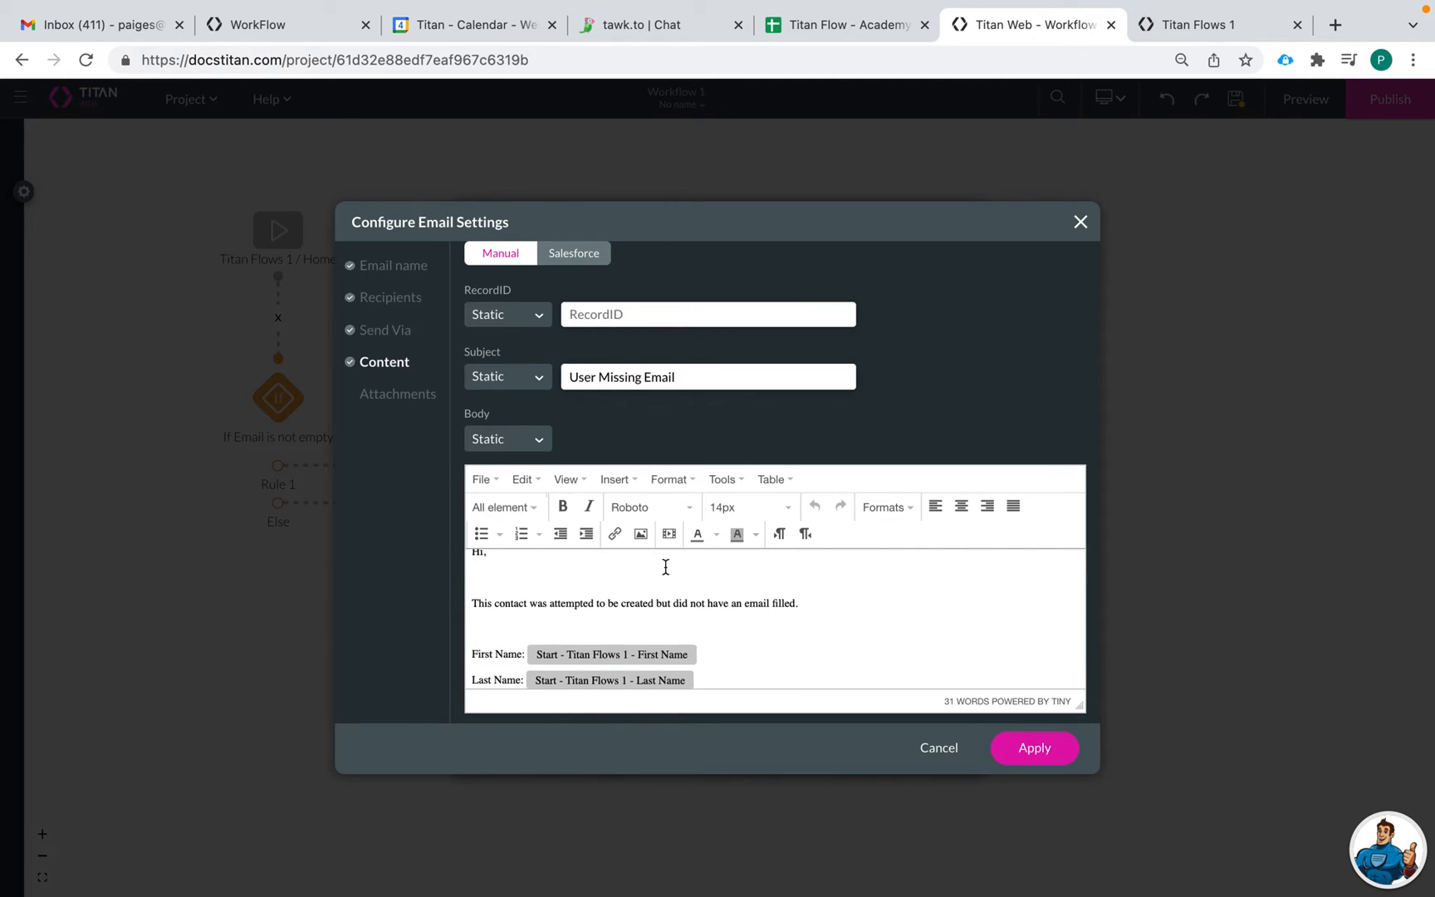
pyautogui.scroll(2, 645, 423)
# Check the email's attachments, apply the Missing Email configuration, and save the workflow.
pyautogui.click(369, 397)
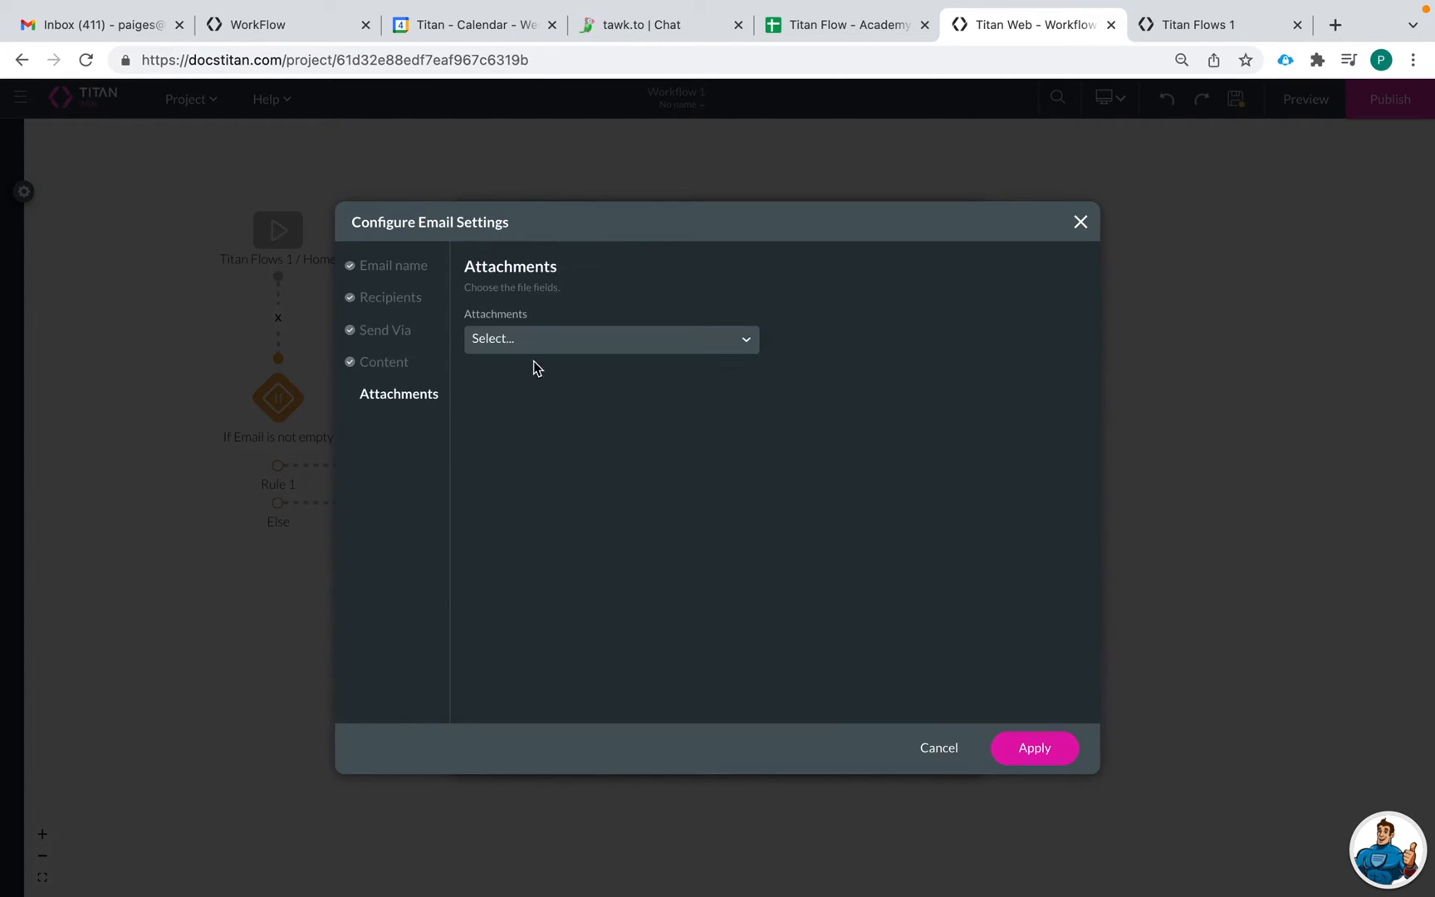
pyautogui.click(1035, 751)
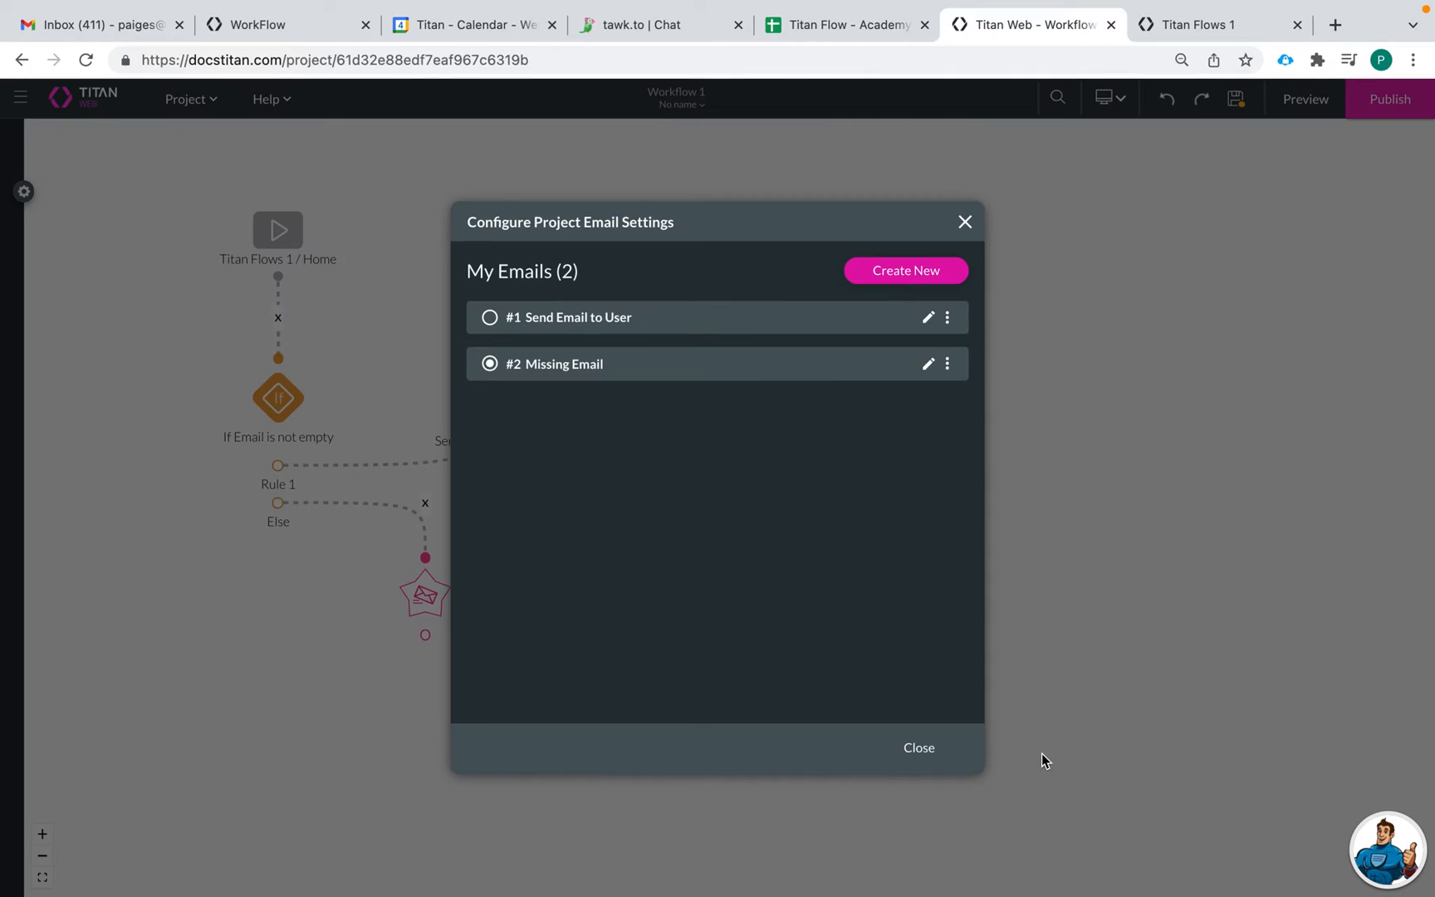
pyautogui.click(921, 747)
pyautogui.click(1236, 99)
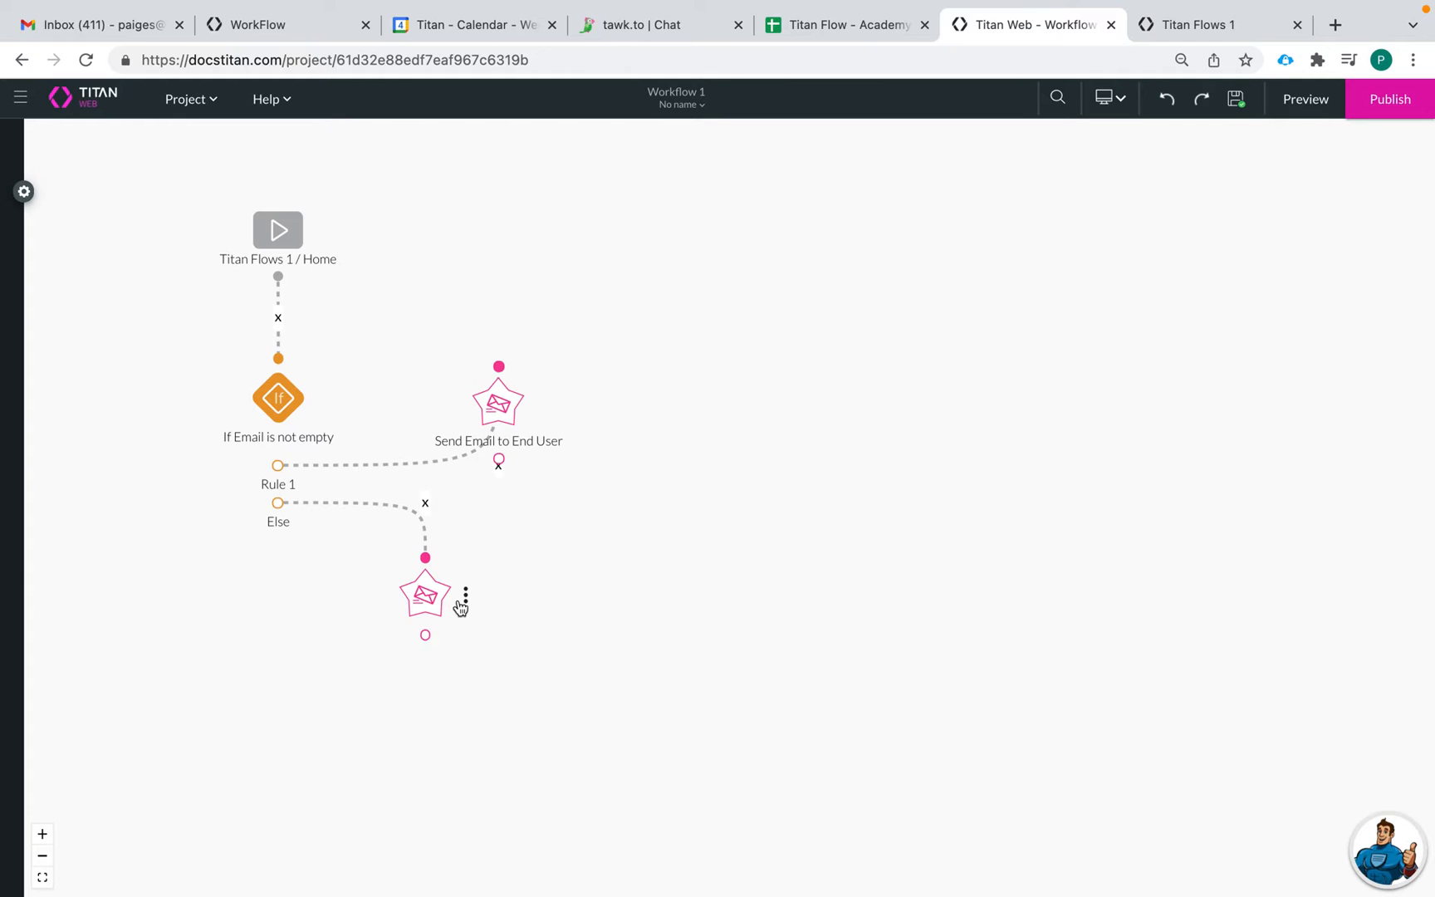
# Tag the Else branch's email action "Send Error Message to Admin" and publish the workflow.
pyautogui.click(465, 596)
pyautogui.click(548, 579)
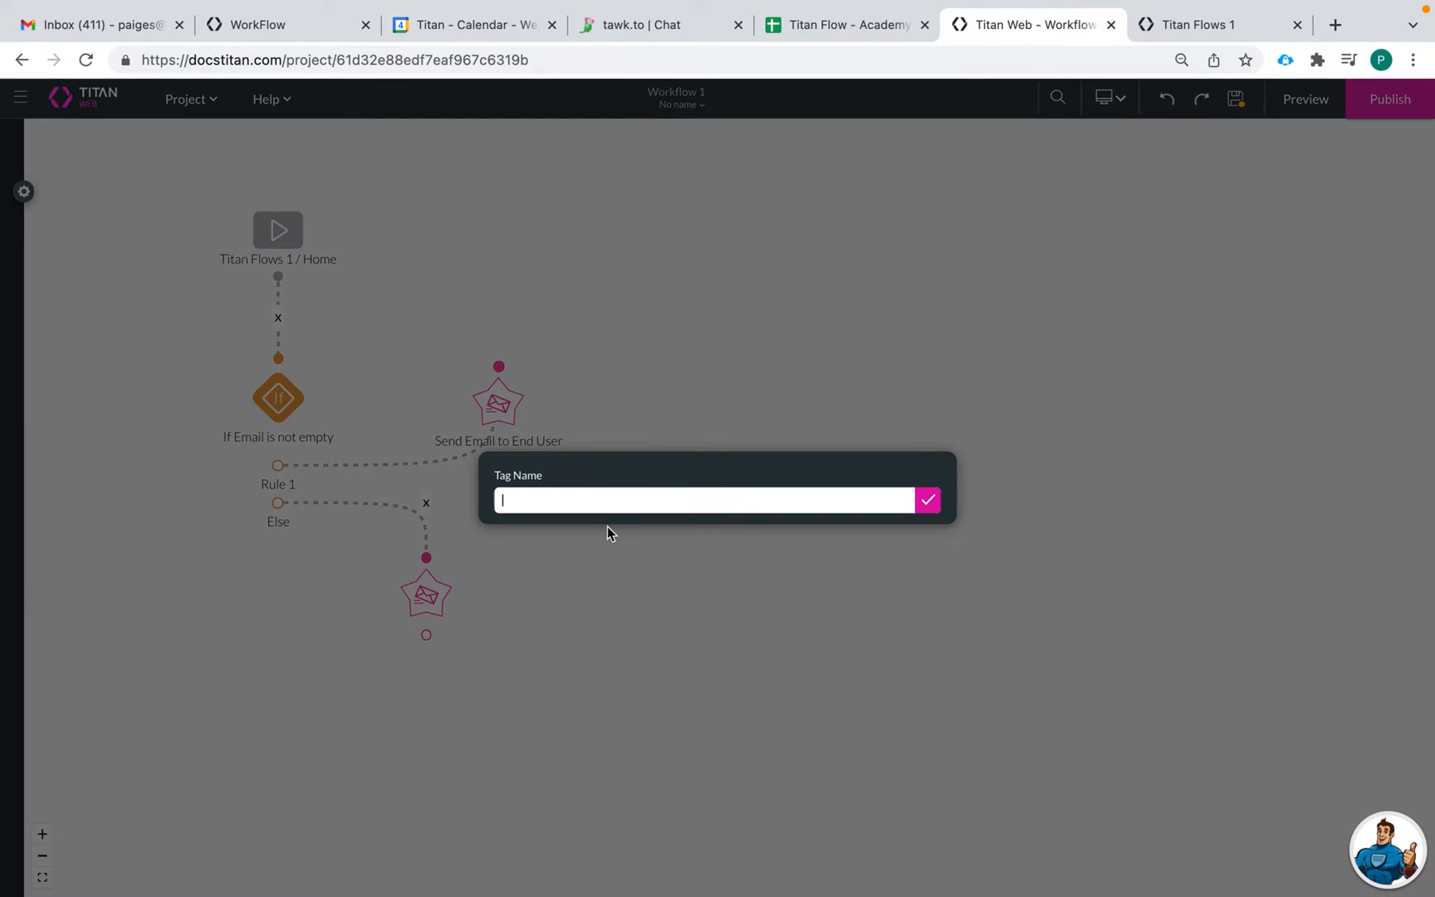
pyautogui.write('Send to Admin')
pyautogui.click(529, 503)
pyautogui.write('Error Message to Admin')
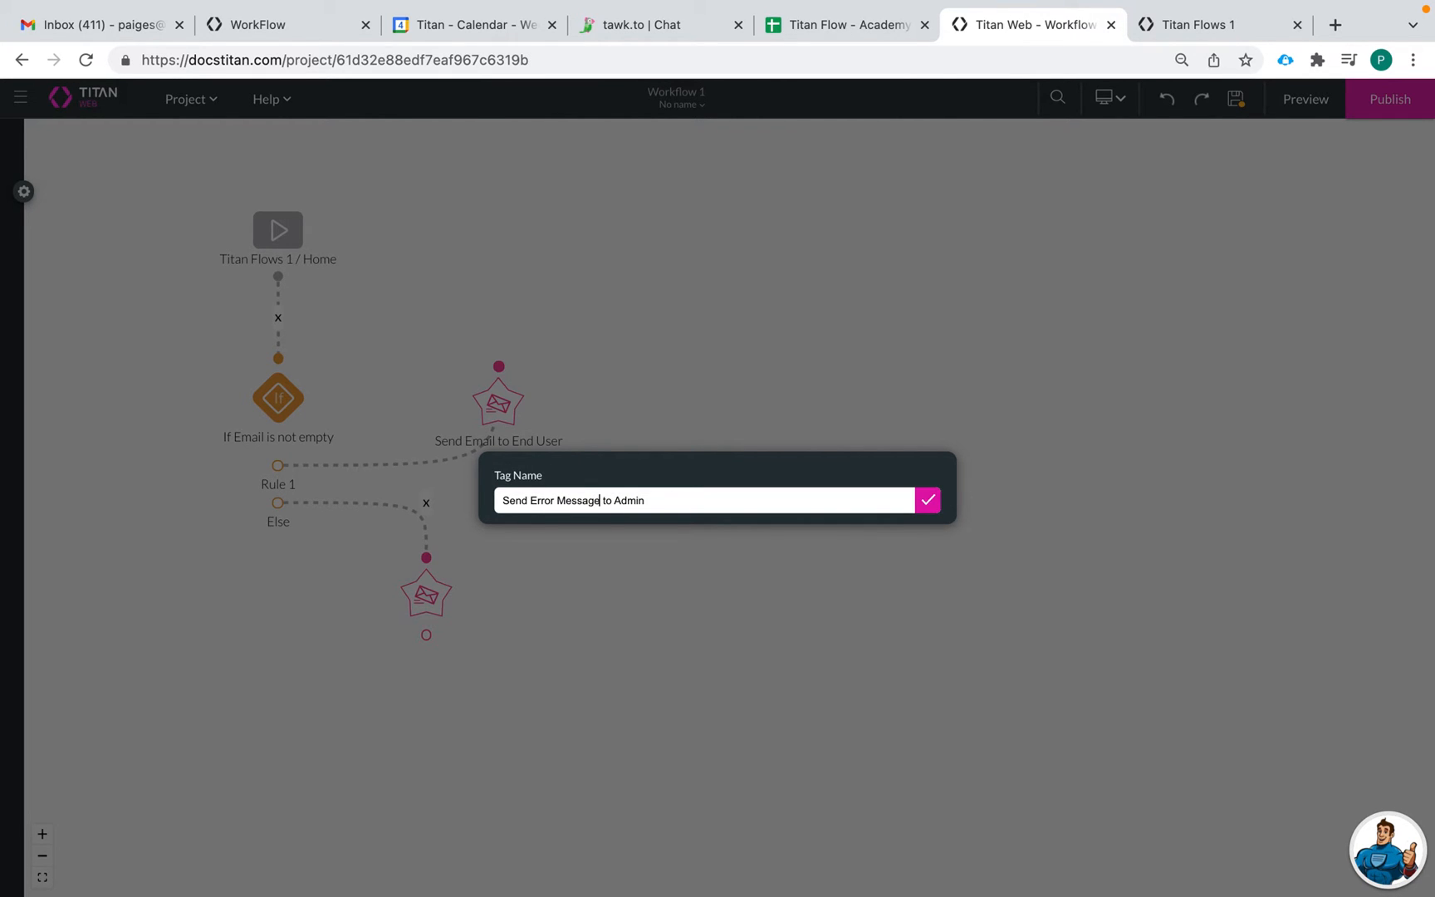
pyautogui.click(928, 509)
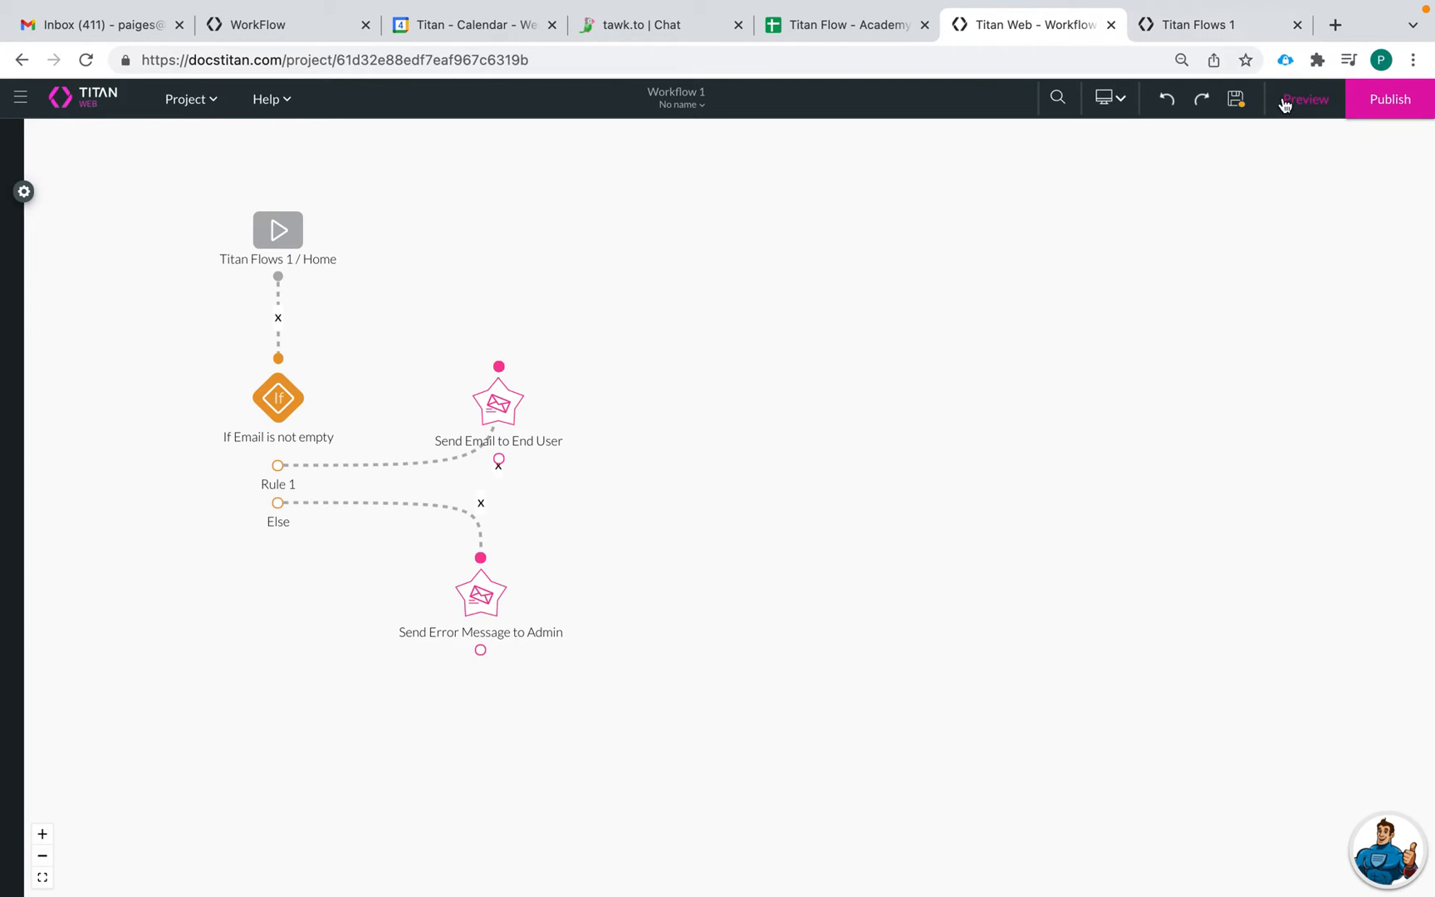
pyautogui.click(1374, 112)
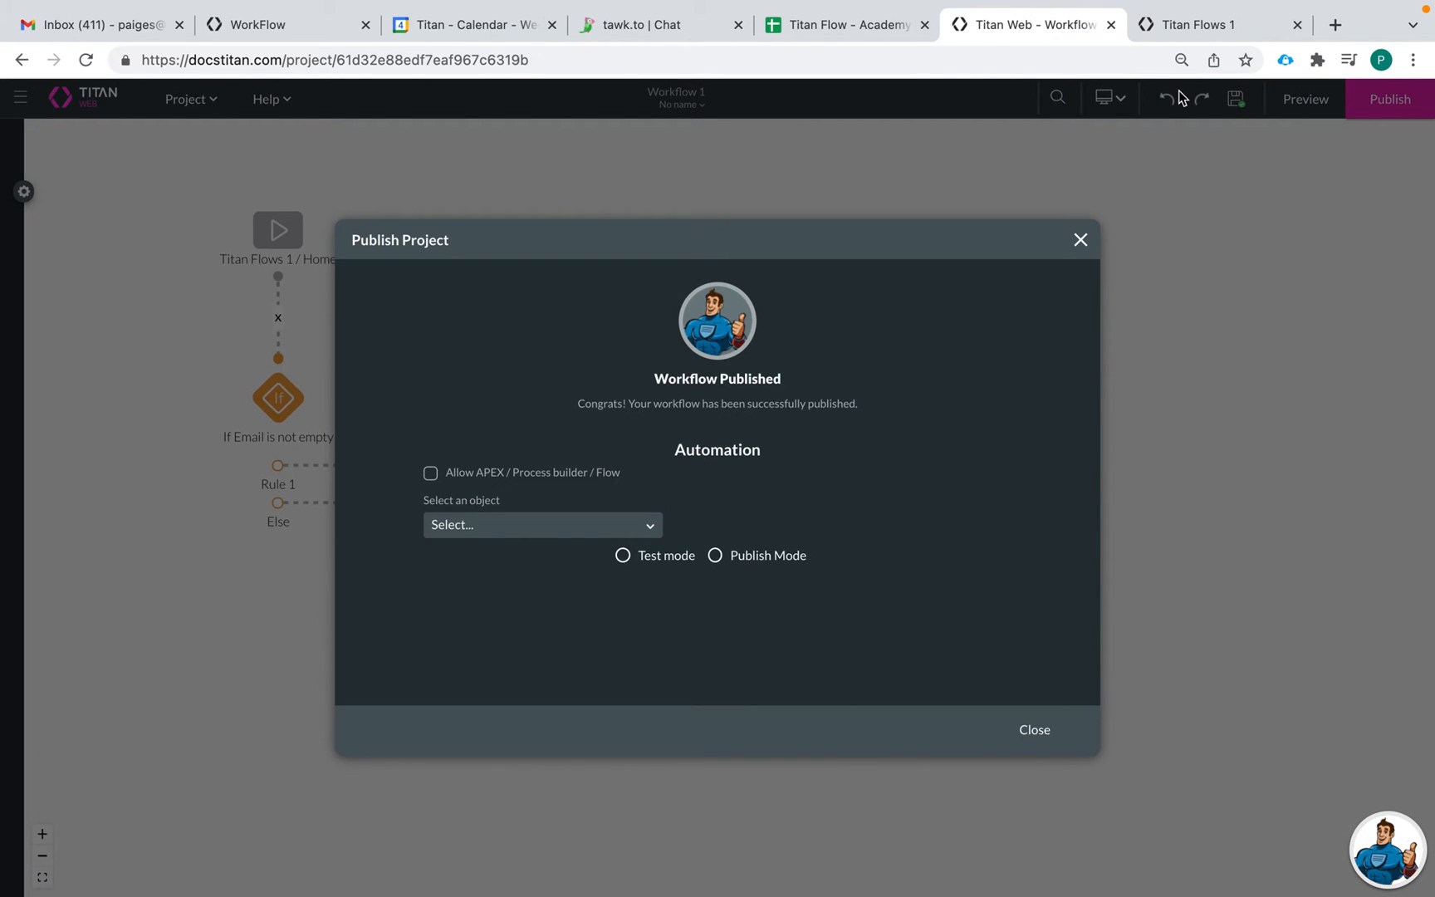
# Switch to the Titan Flows 1 form, replace the contact's last name, and create the contact with its email address filled in.
pyautogui.click(1216, 23)
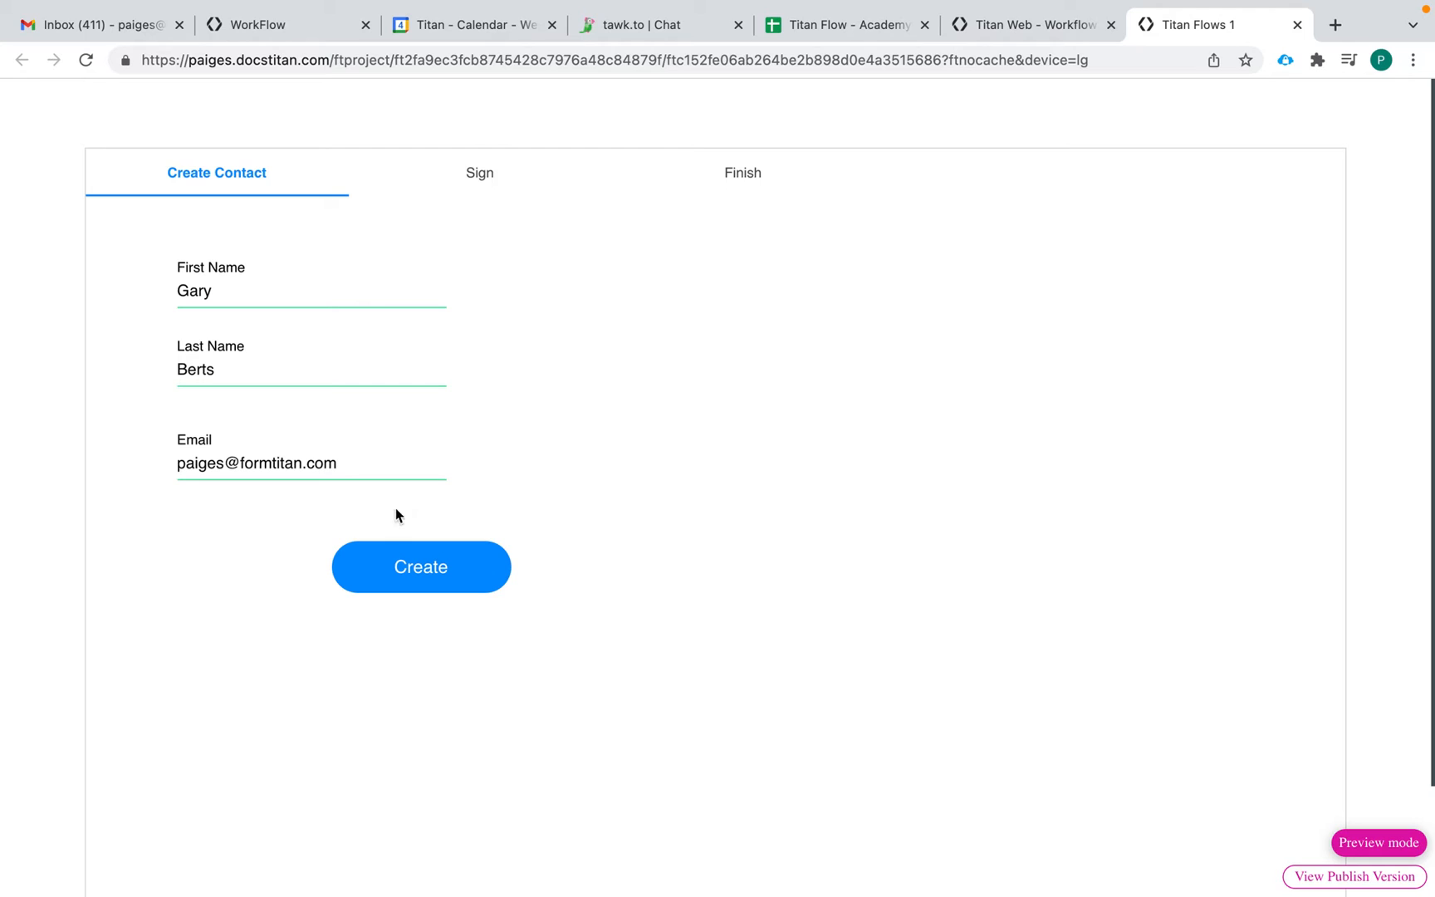
pyautogui.click(243, 372)
pyautogui.press('BackSpace')
pyautogui.press('BackSpace')
pyautogui.press('BackSpace')
pyautogui.press('BackSpace')
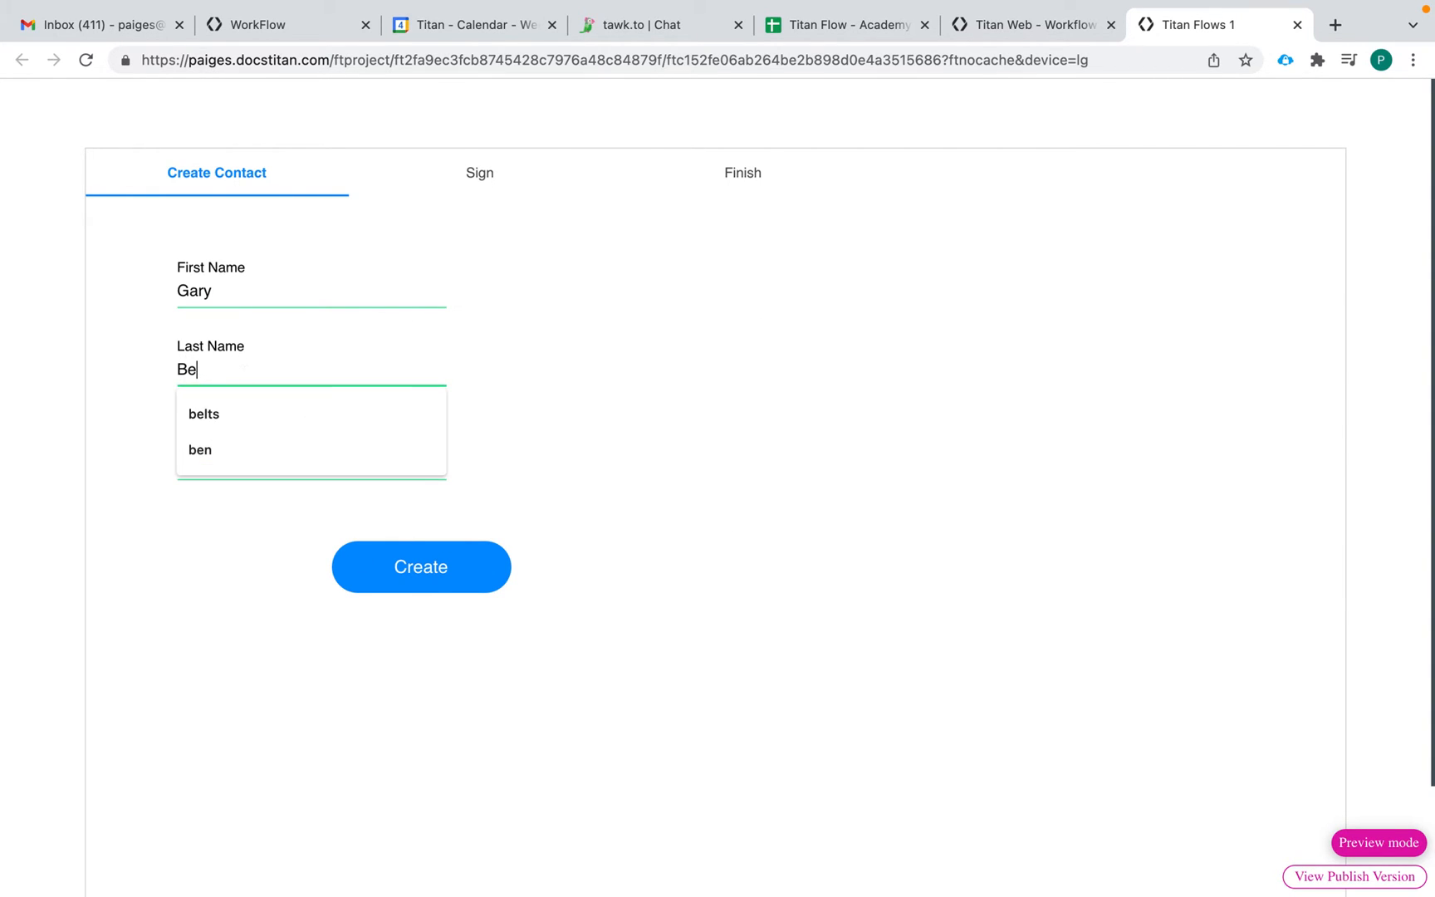
pyautogui.write('illis')
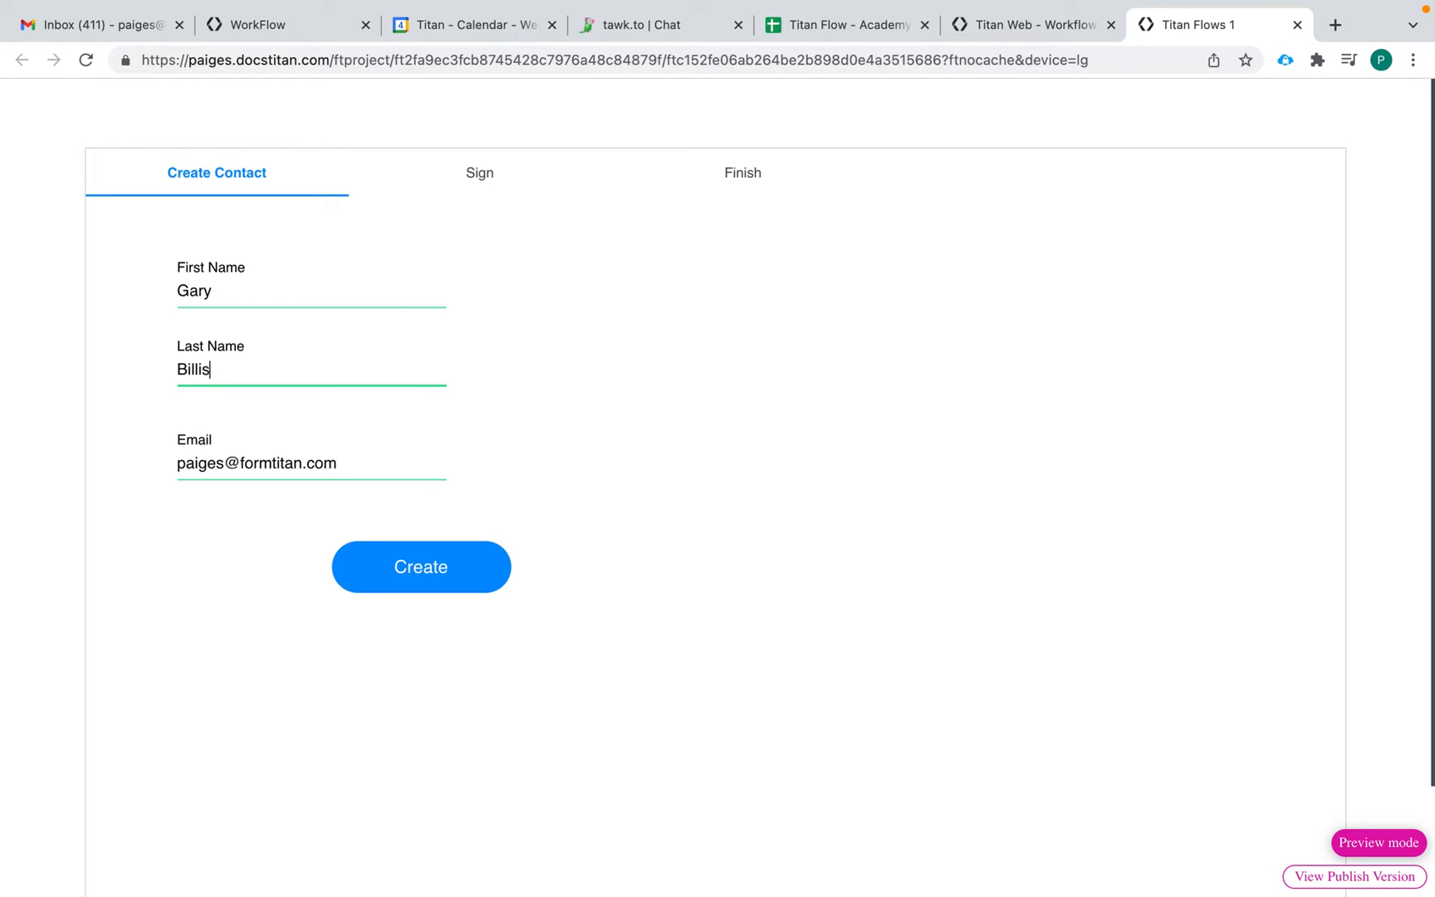
pyautogui.write('t')
pyautogui.click(533, 452)
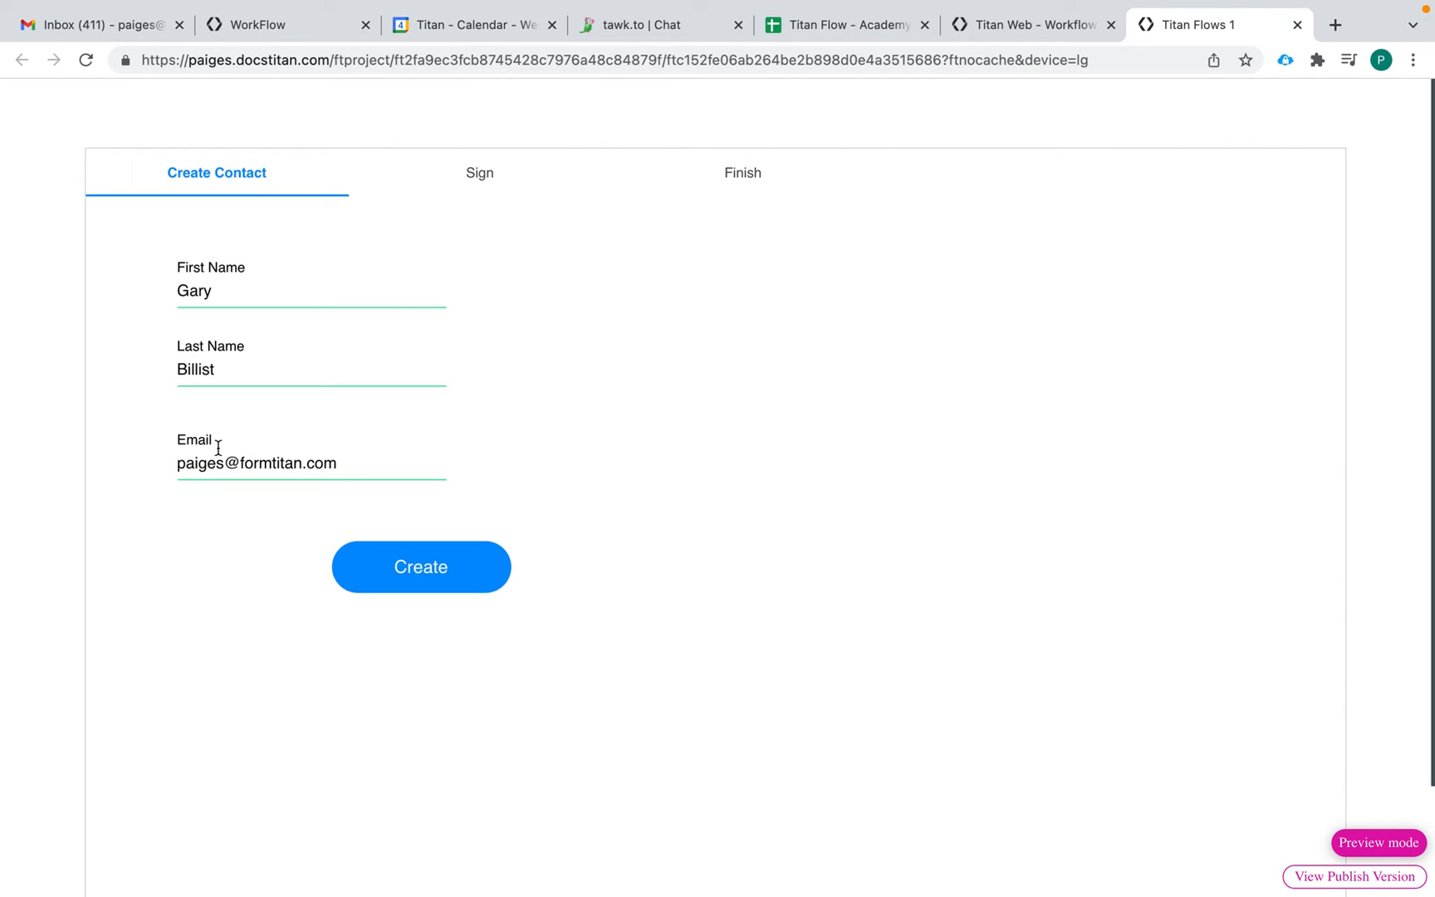
pyautogui.moveTo(340, 465); pyautogui.dragTo(166, 470)
pyautogui.click(221, 508)
pyautogui.click(426, 571)
# Open the newest "Welcome!" email in Gmail and examine its full message and sender name.
pyautogui.click(96, 24)
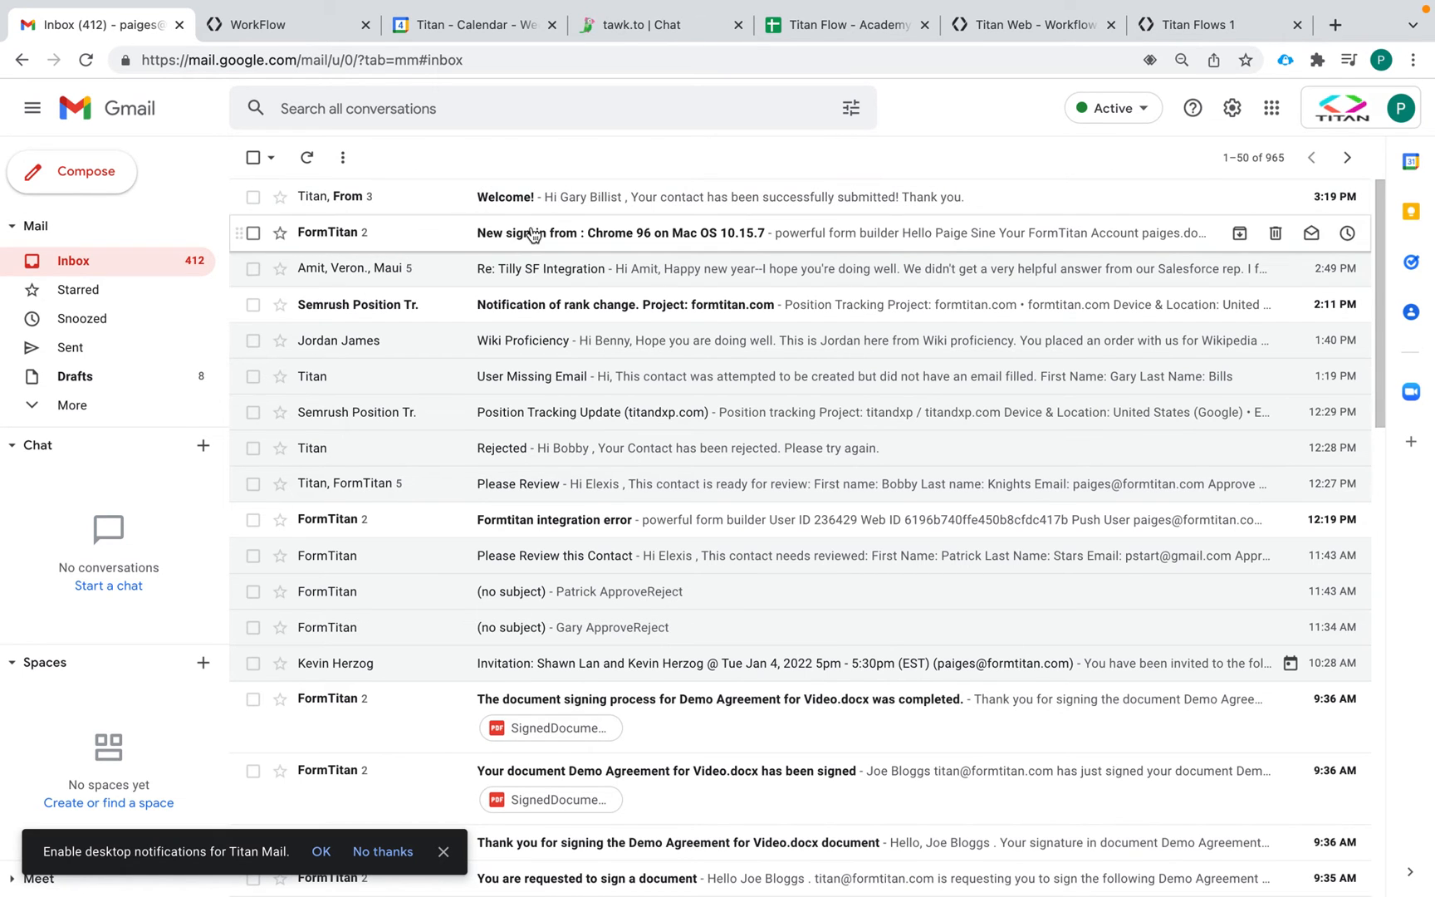
pyautogui.click(577, 203)
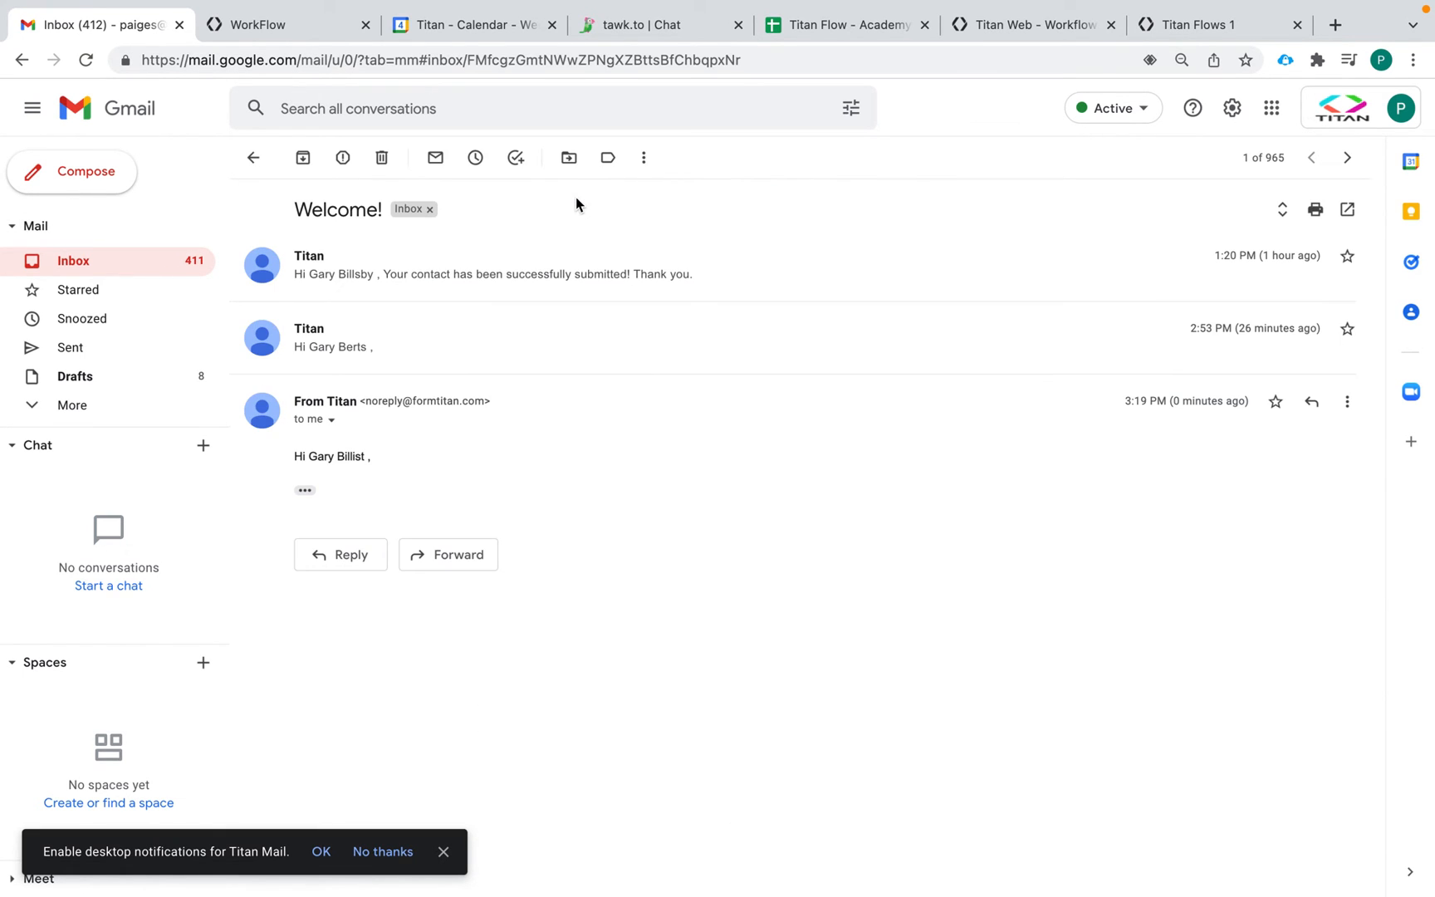
pyautogui.click(304, 491)
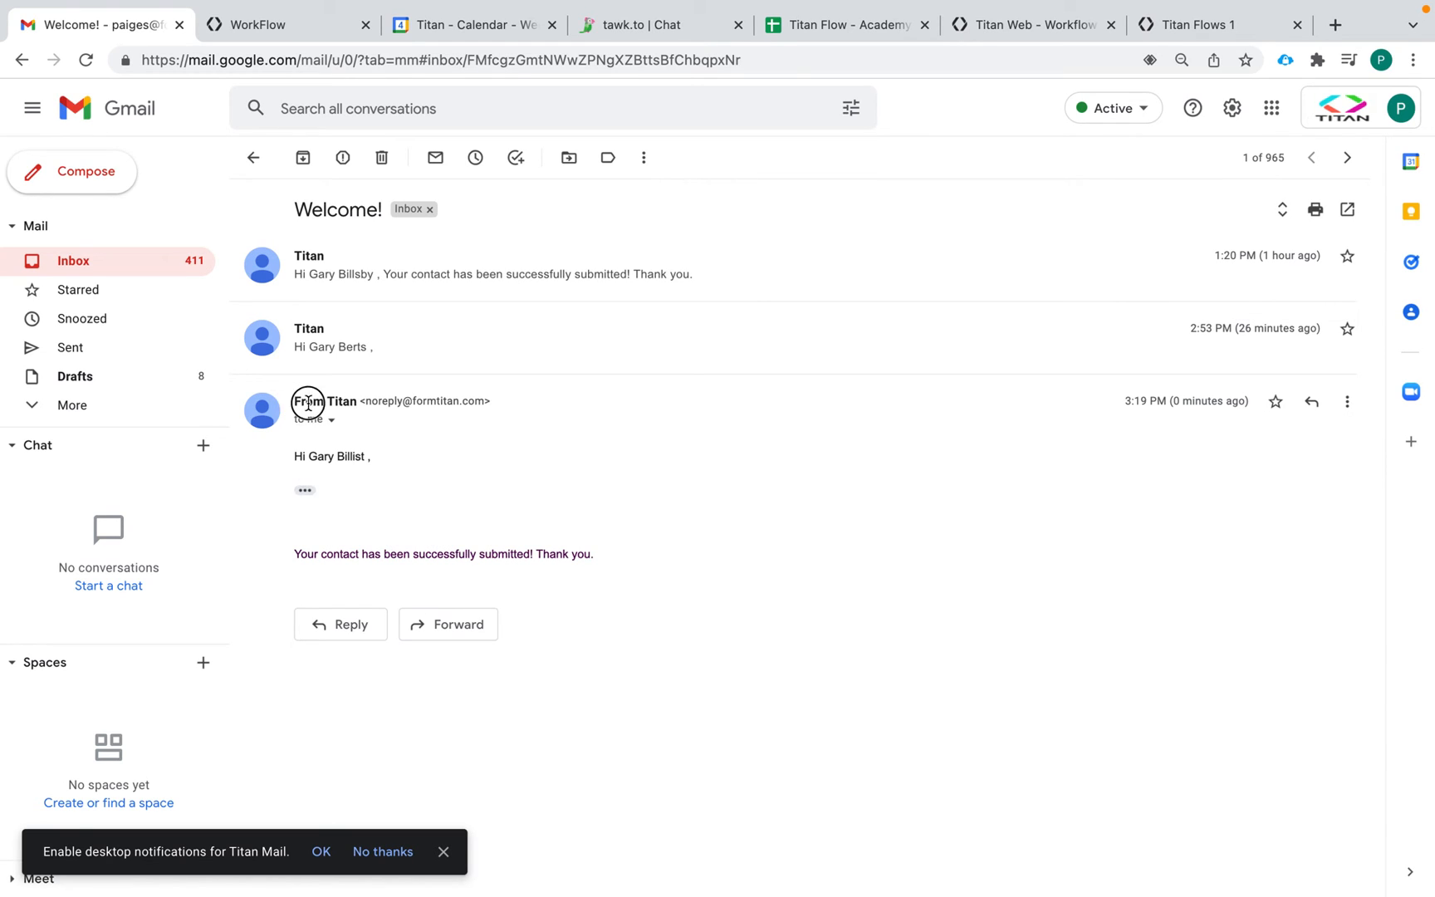
pyautogui.moveTo(293, 407); pyautogui.dragTo(365, 401)
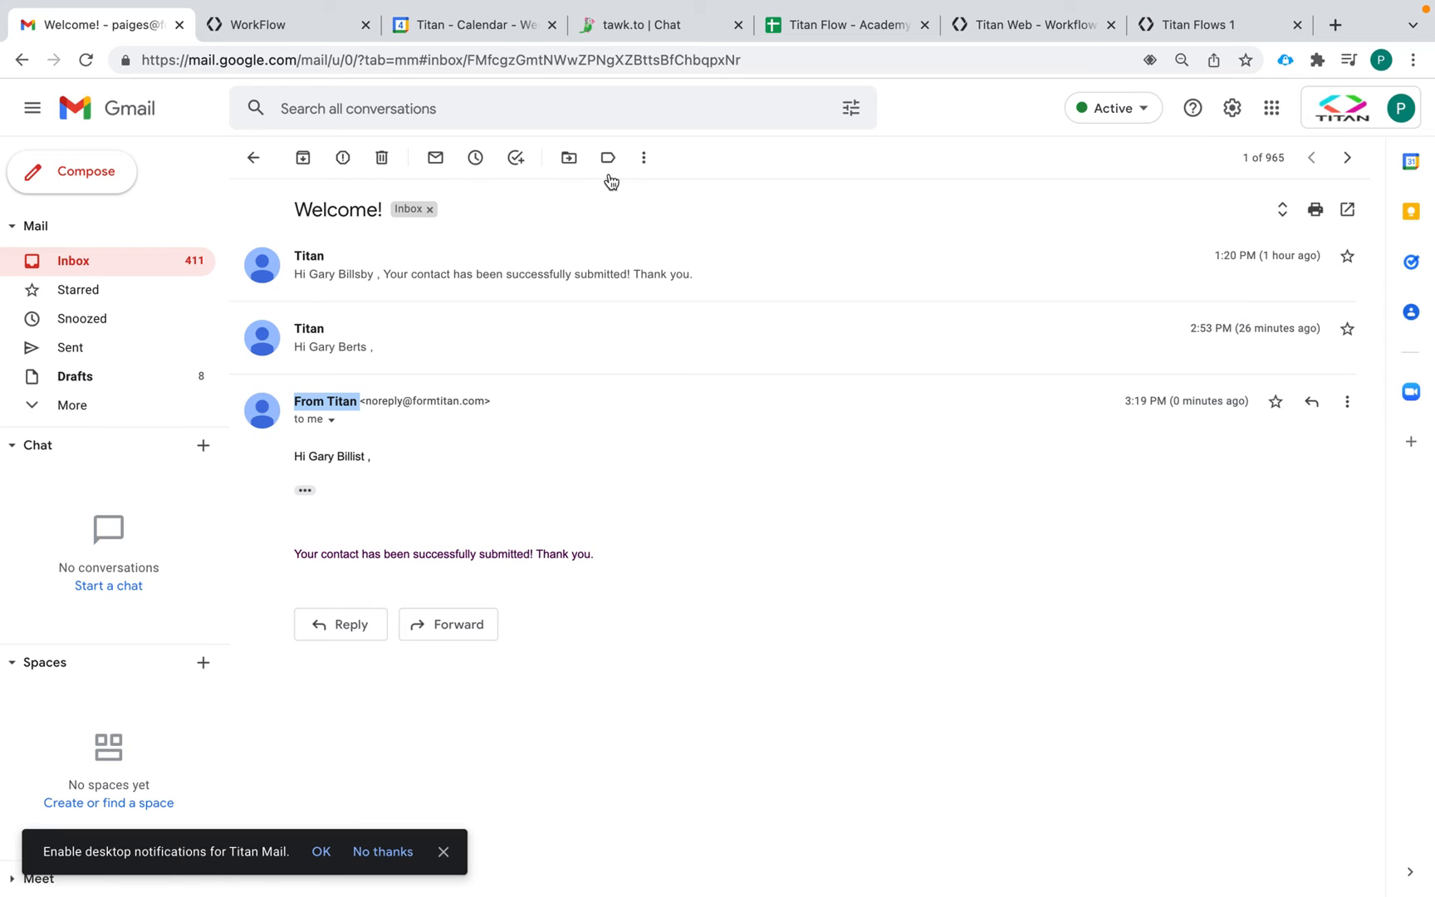
# Return to the Titan Flows 1 form, replace the contact's last name, clear the email, and create the contact.
pyautogui.click(1203, 23)
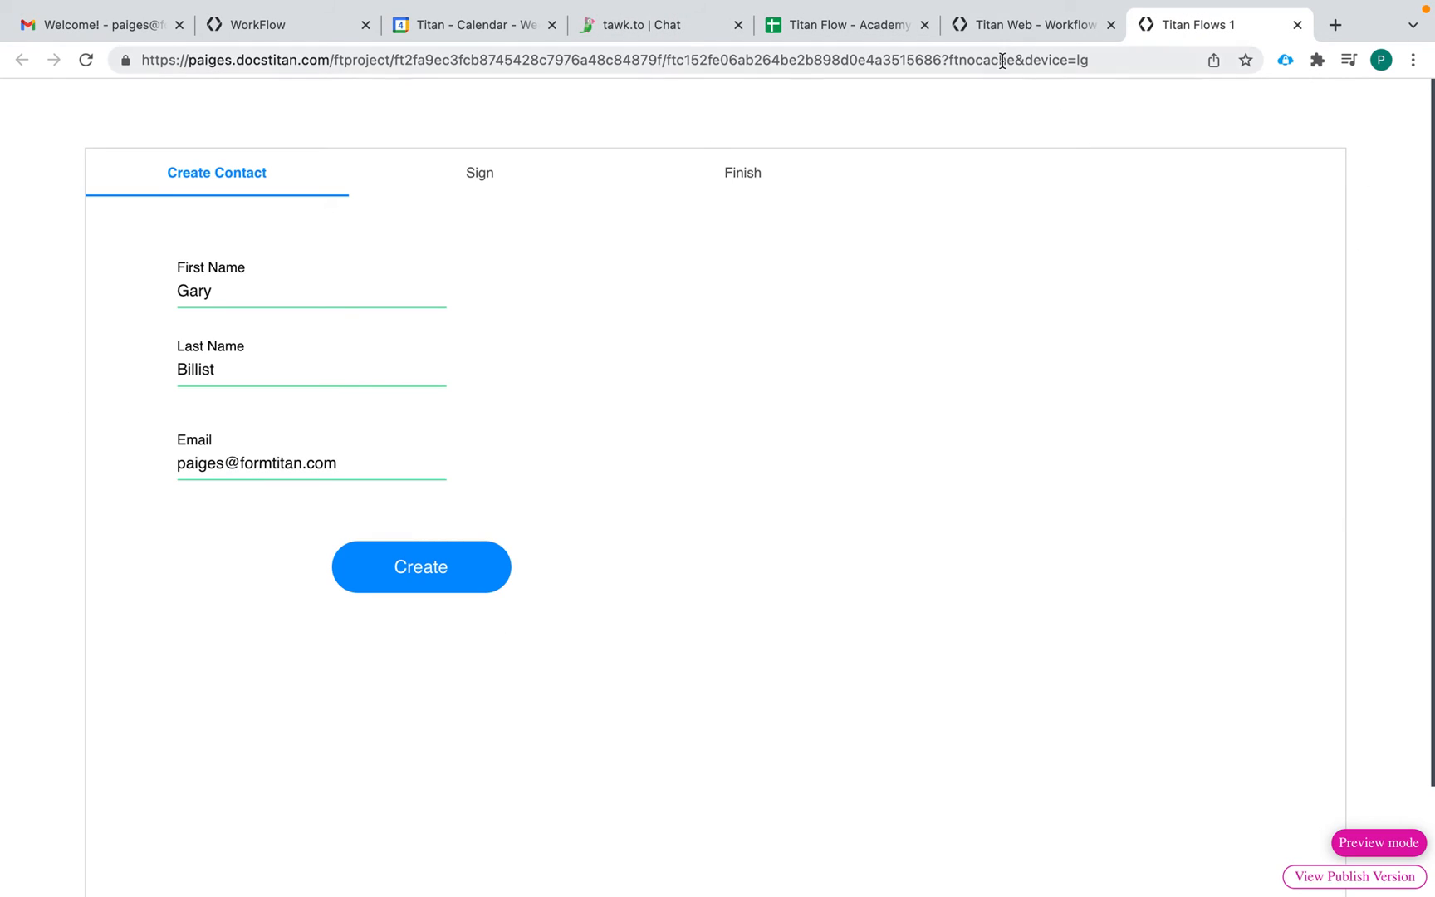
pyautogui.moveTo(231, 361); pyautogui.dragTo(166, 362)
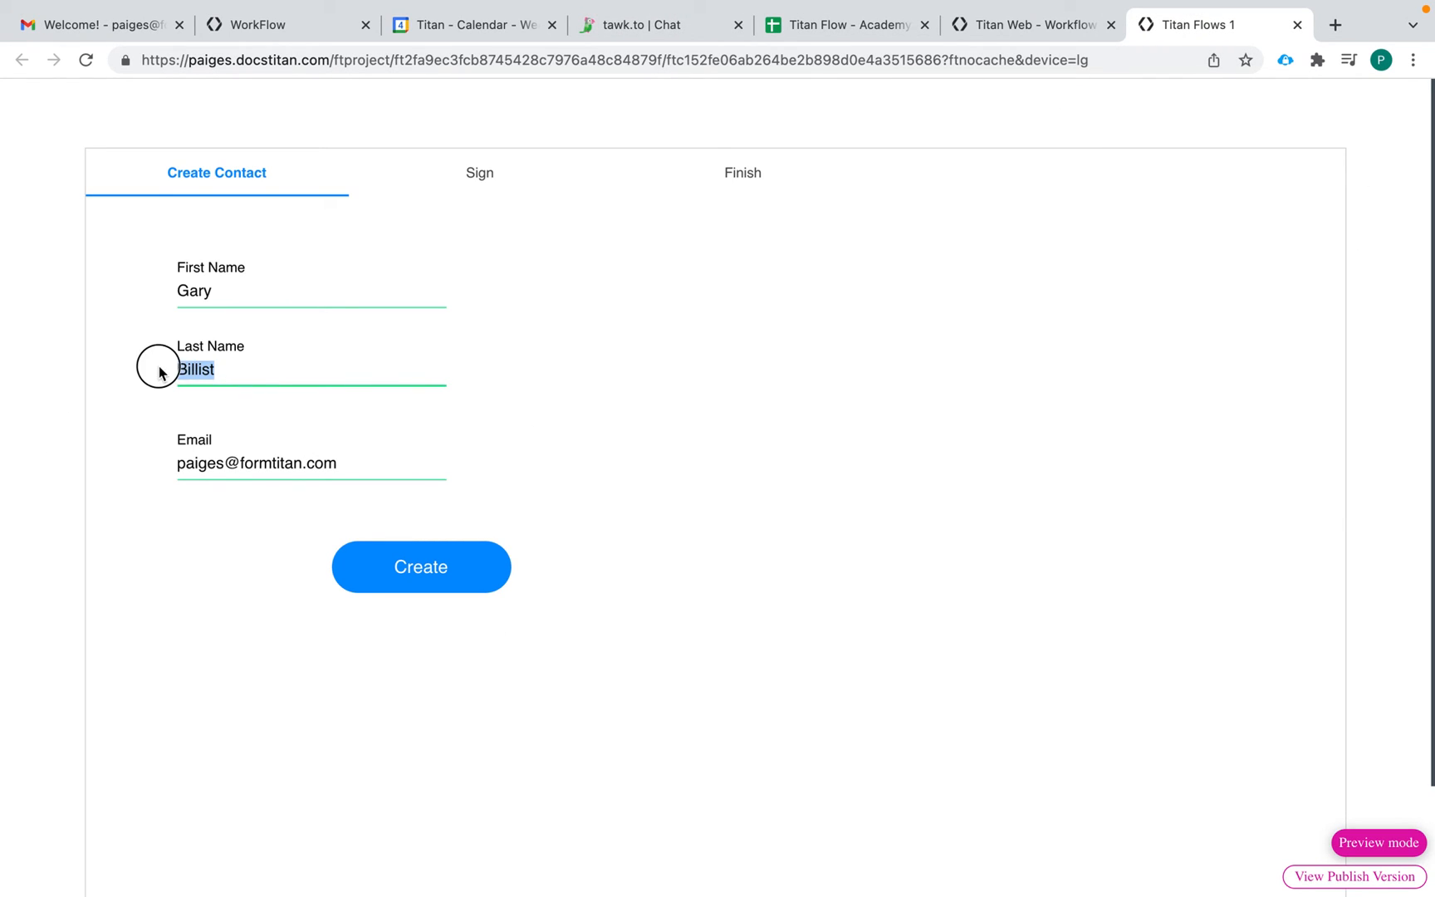
pyautogui.write('Harrs')
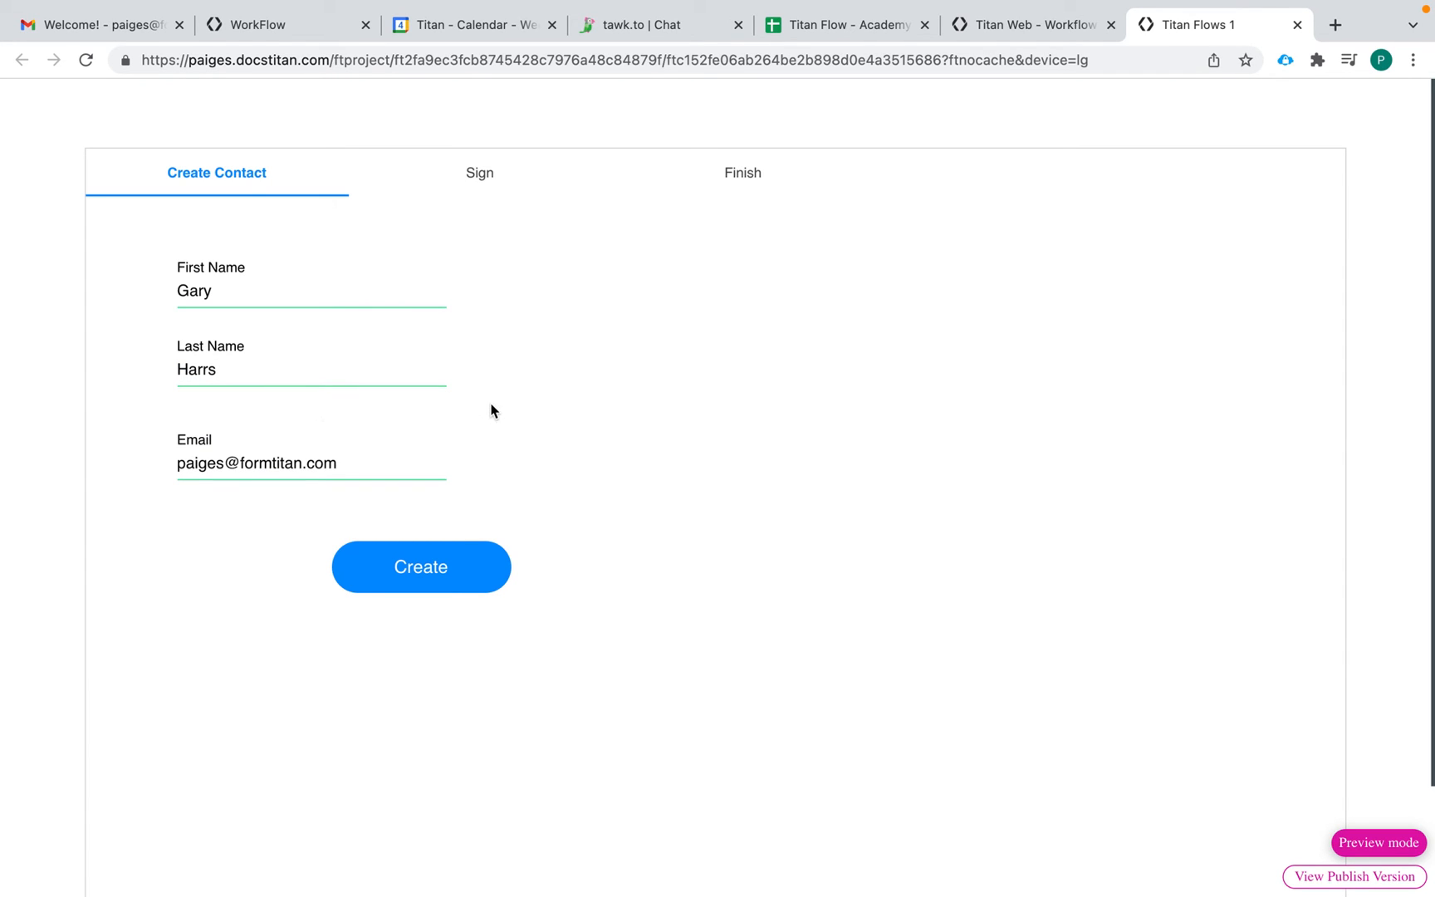
pyautogui.moveTo(342, 464); pyautogui.dragTo(69, 465)
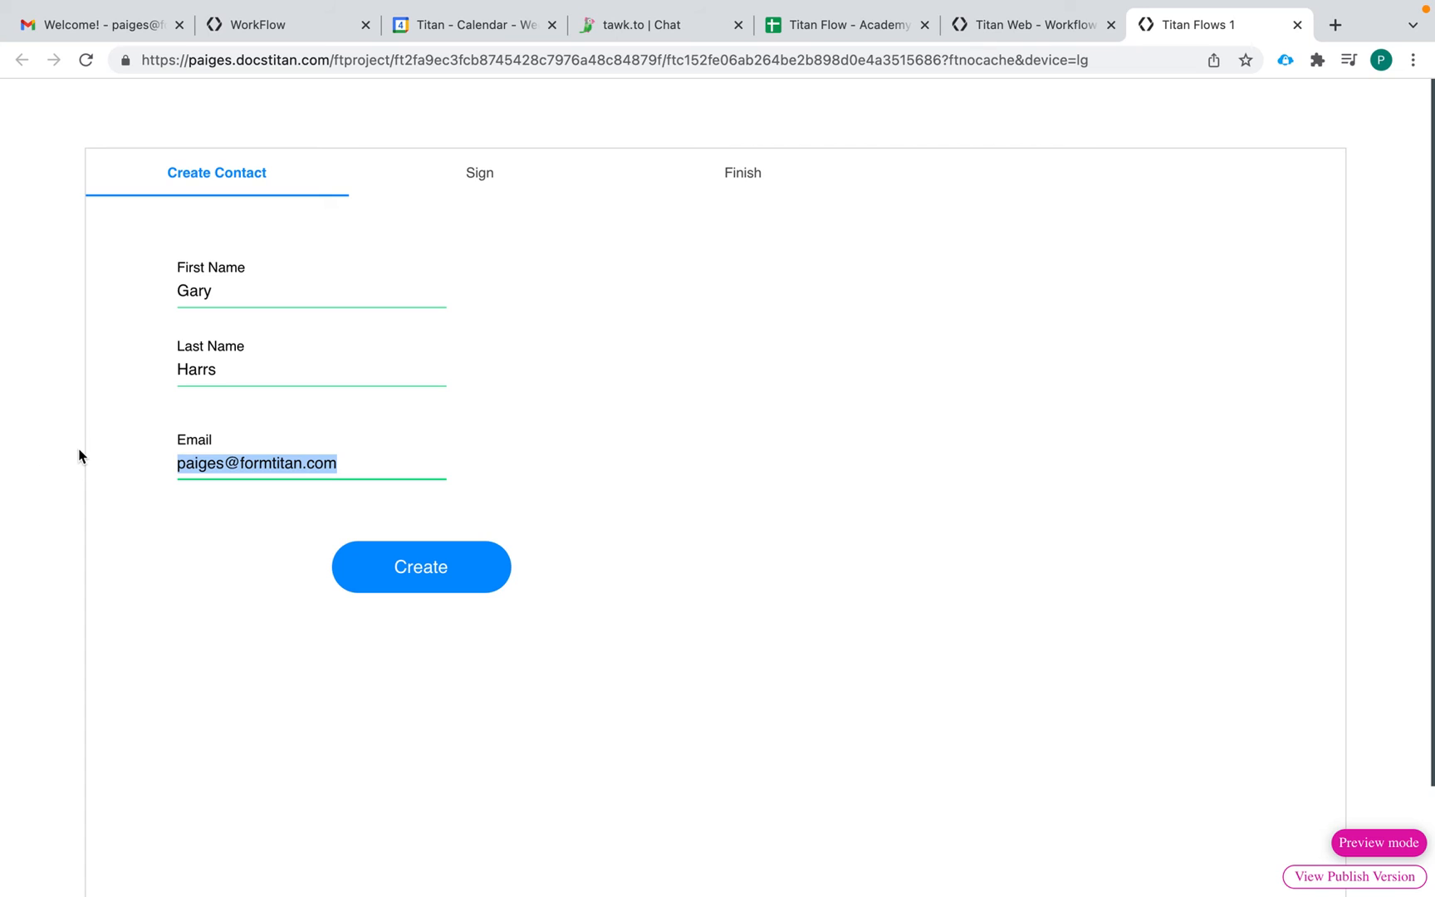
pyautogui.press('BackSpace')
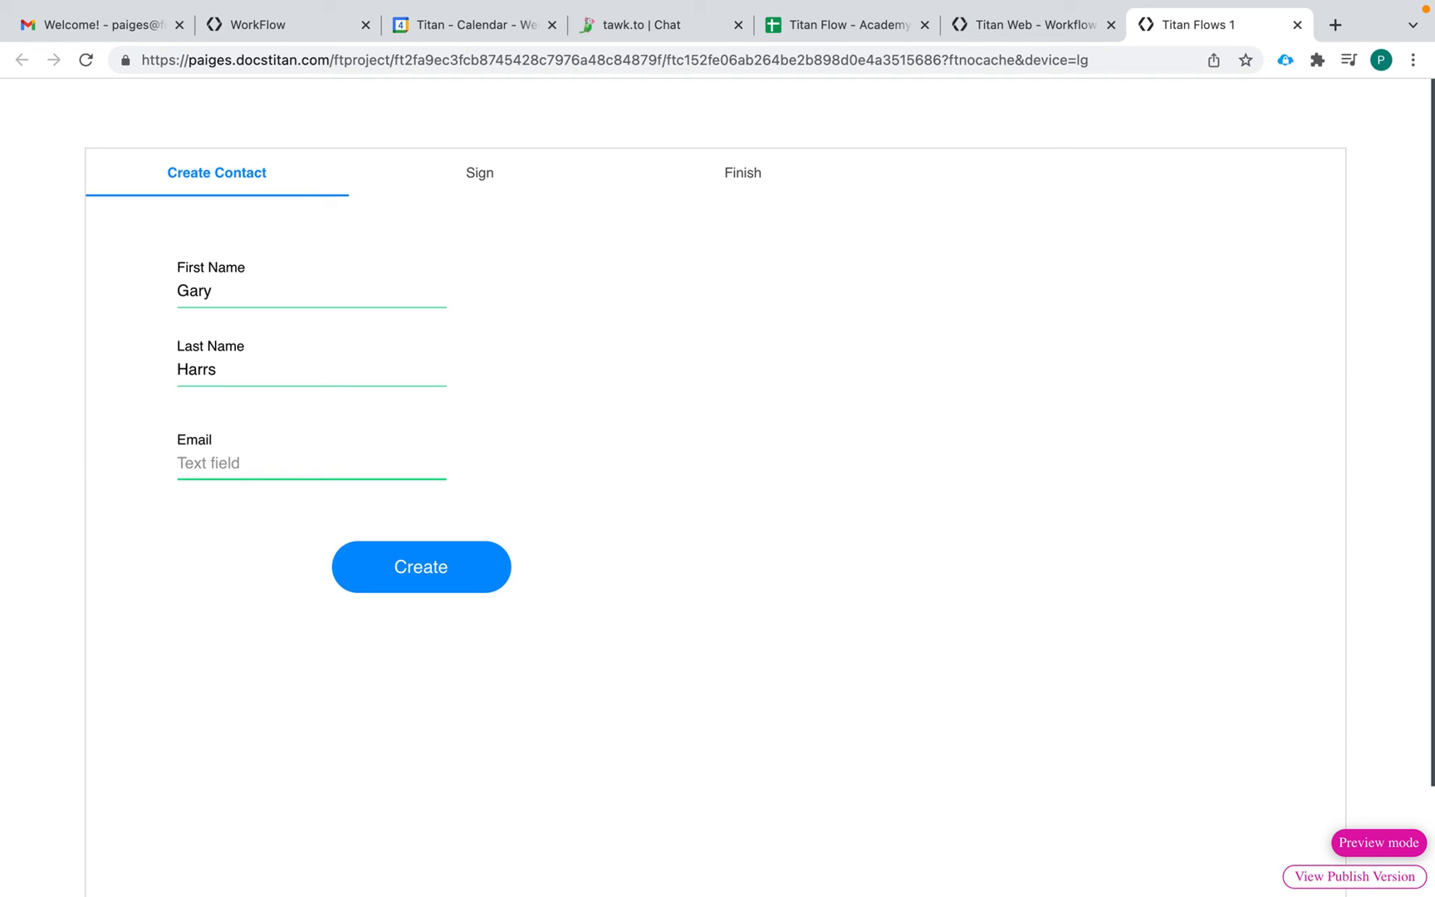
pyautogui.click(422, 571)
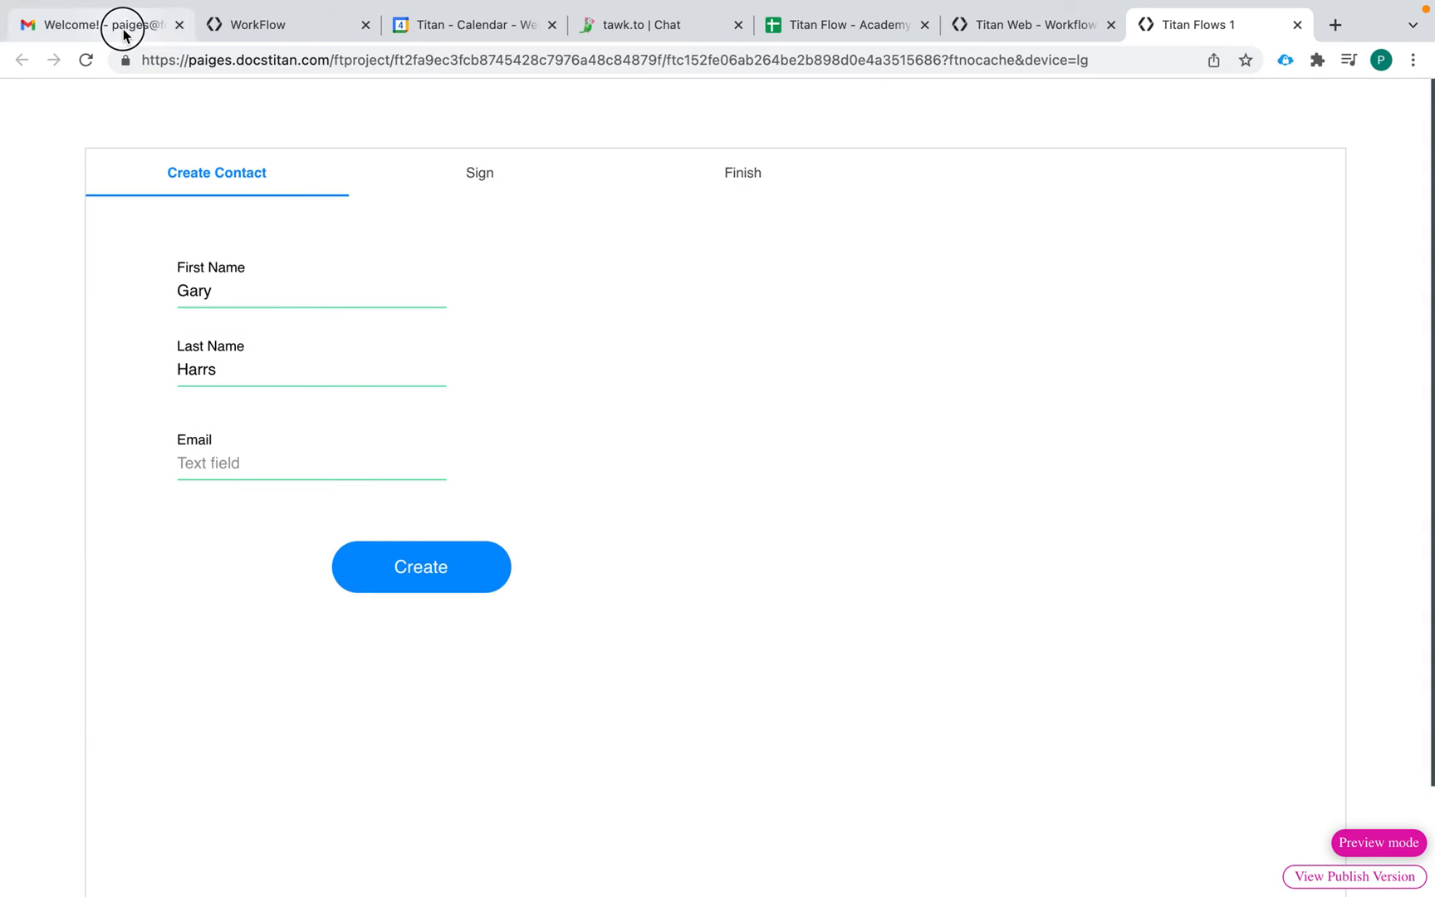
# Open the newest "User Missing Email" message in the Gmail inbox and examine its subject, sender address, sending domain, and body text.
pyautogui.click(123, 32)
pyautogui.click(169, 264)
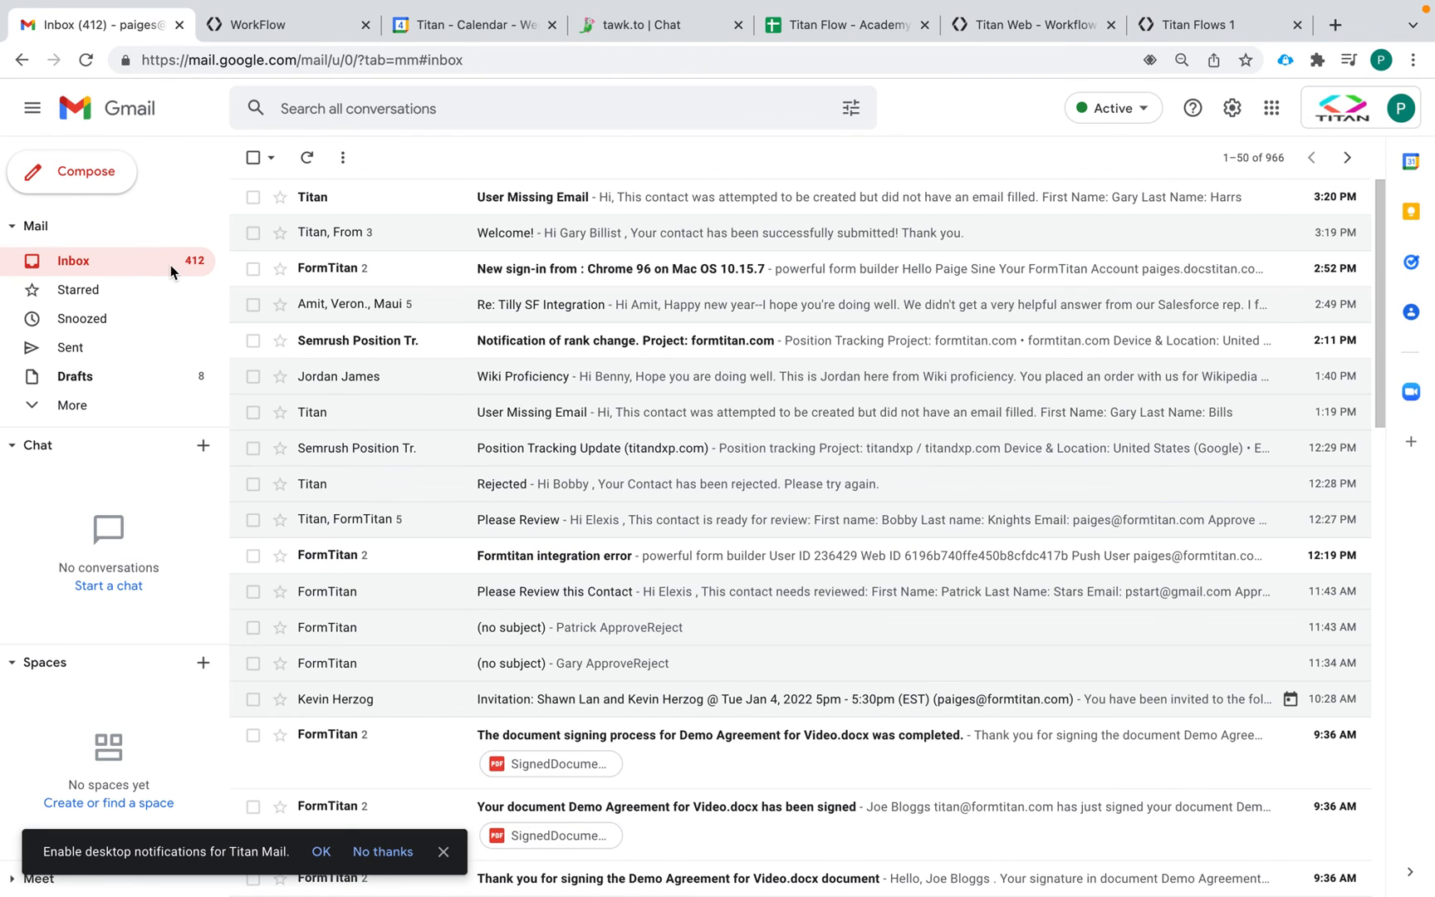
pyautogui.click(513, 200)
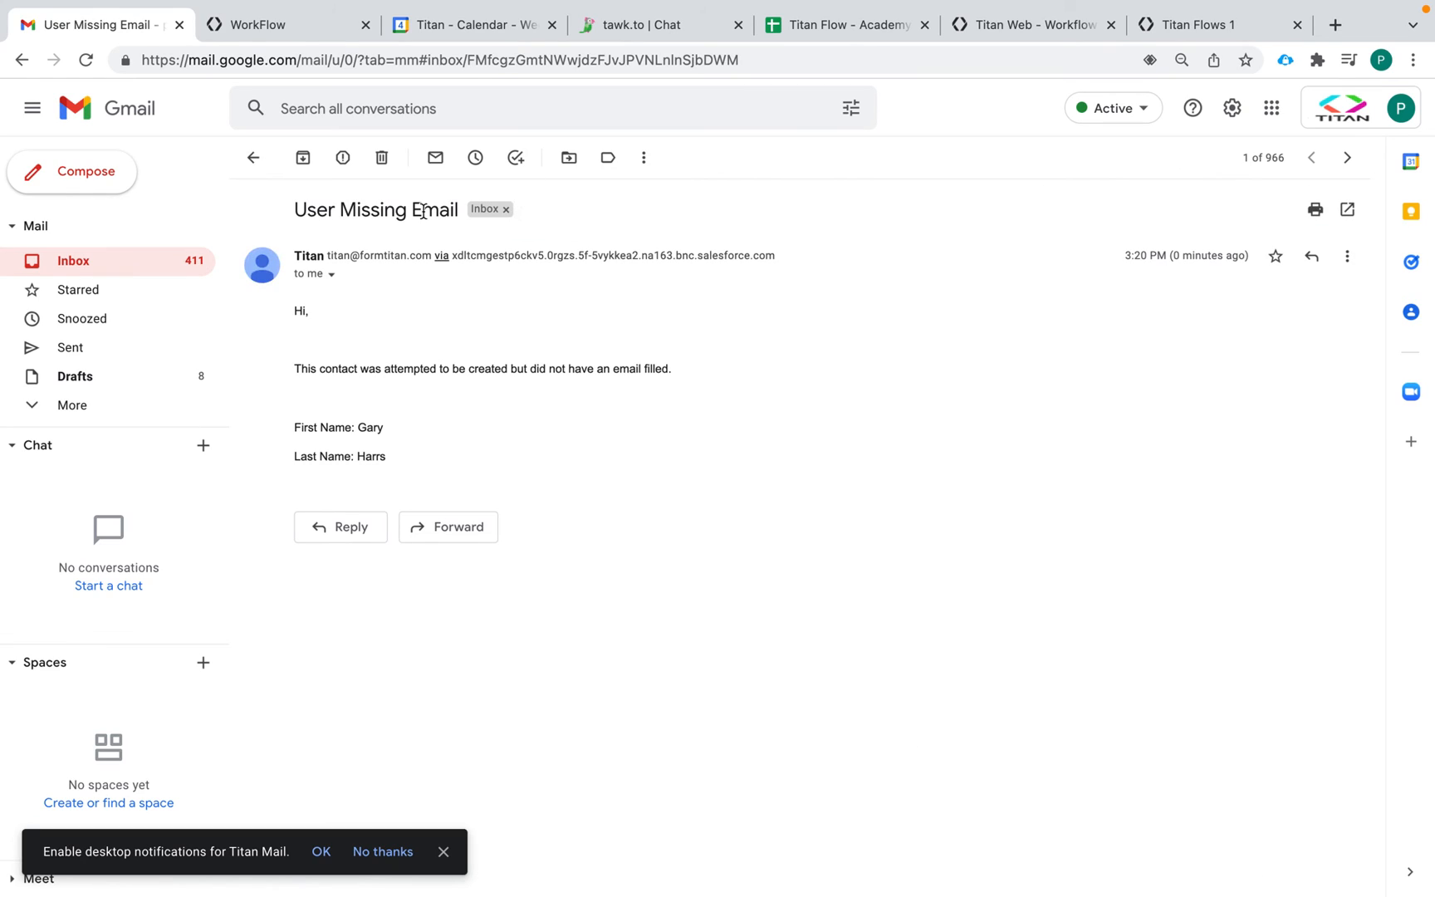
pyautogui.moveTo(297, 209); pyautogui.dragTo(449, 212)
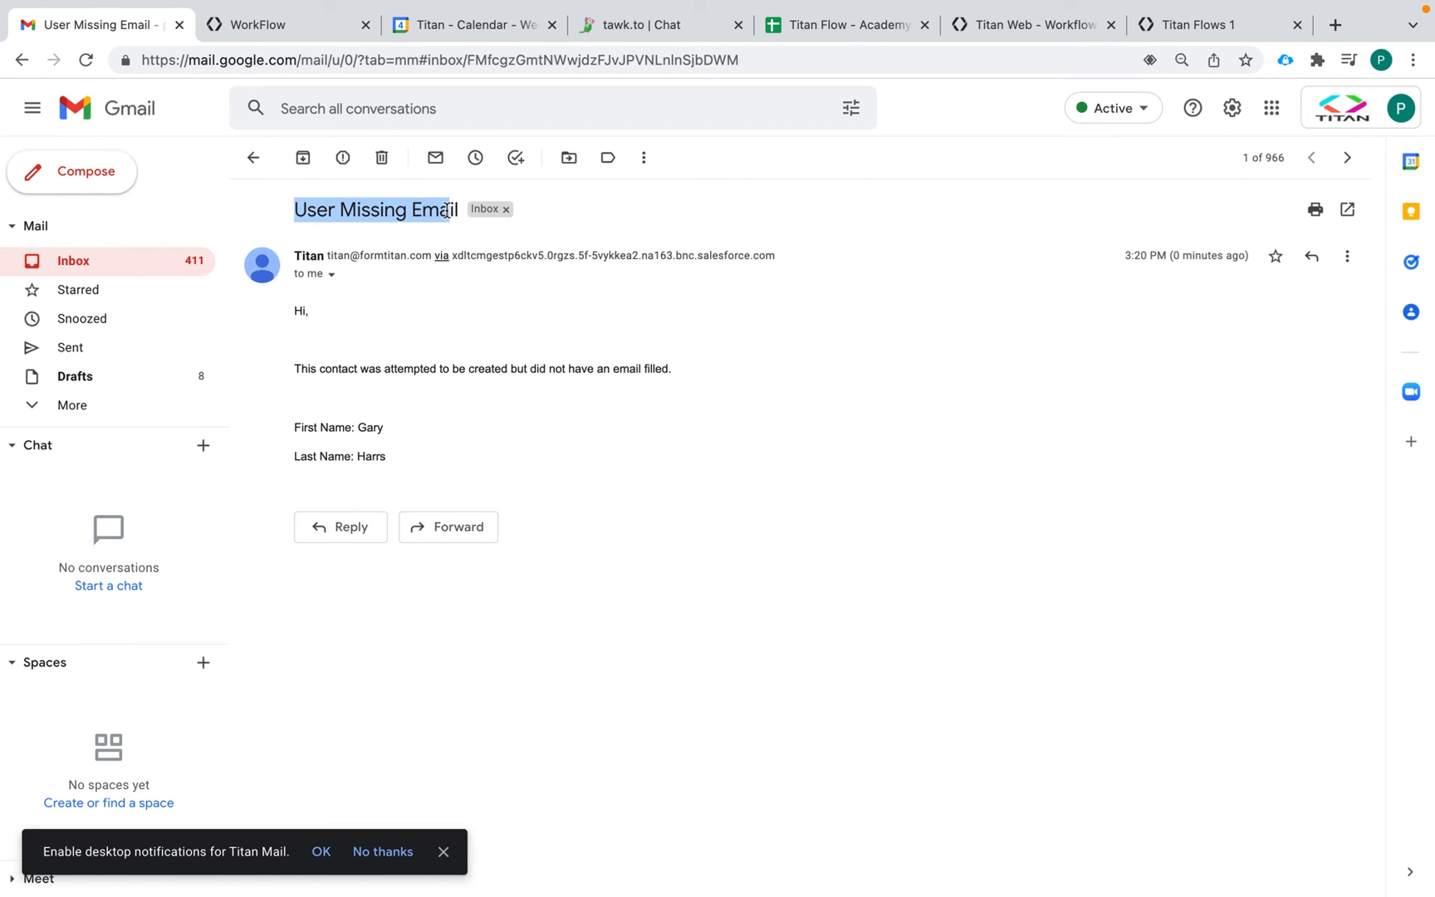
pyautogui.moveTo(328, 257); pyautogui.dragTo(429, 260)
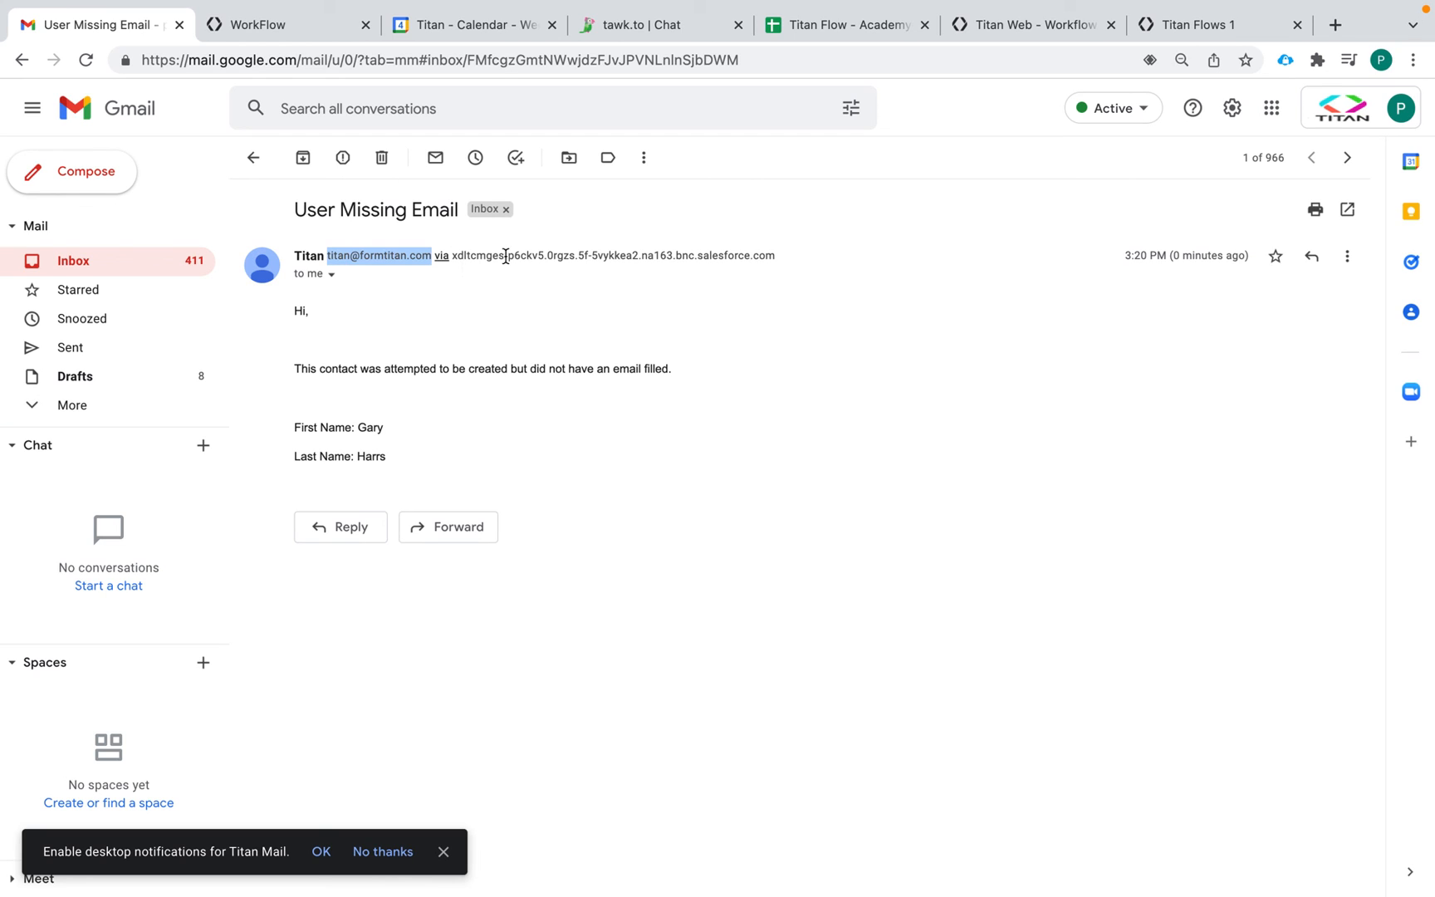
pyautogui.moveTo(773, 254); pyautogui.dragTo(453, 255)
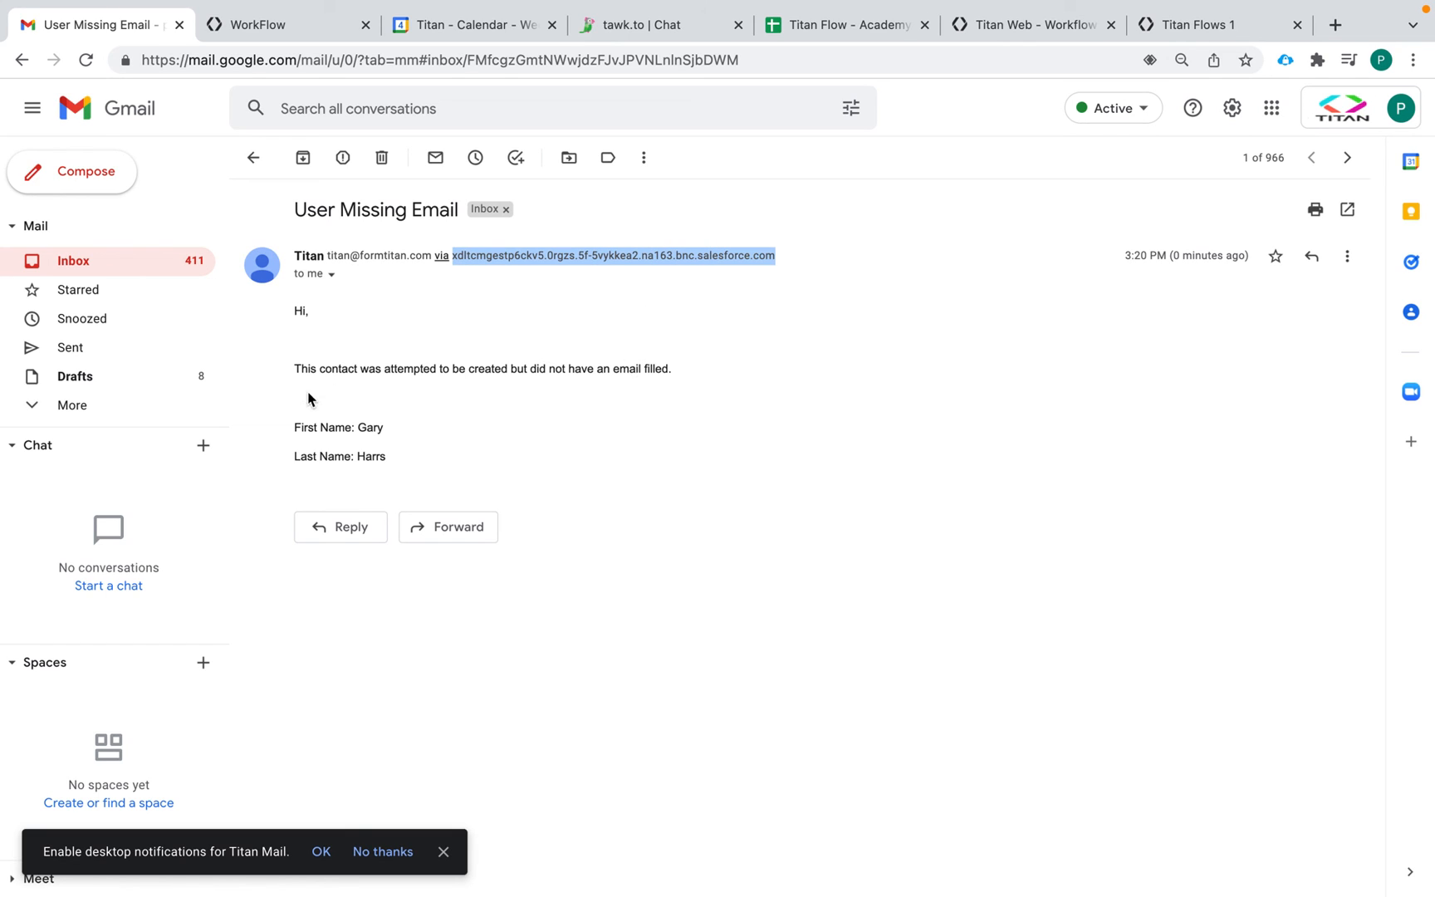
pyautogui.moveTo(290, 317); pyautogui.dragTo(540, 459)
pyautogui.click(584, 428)
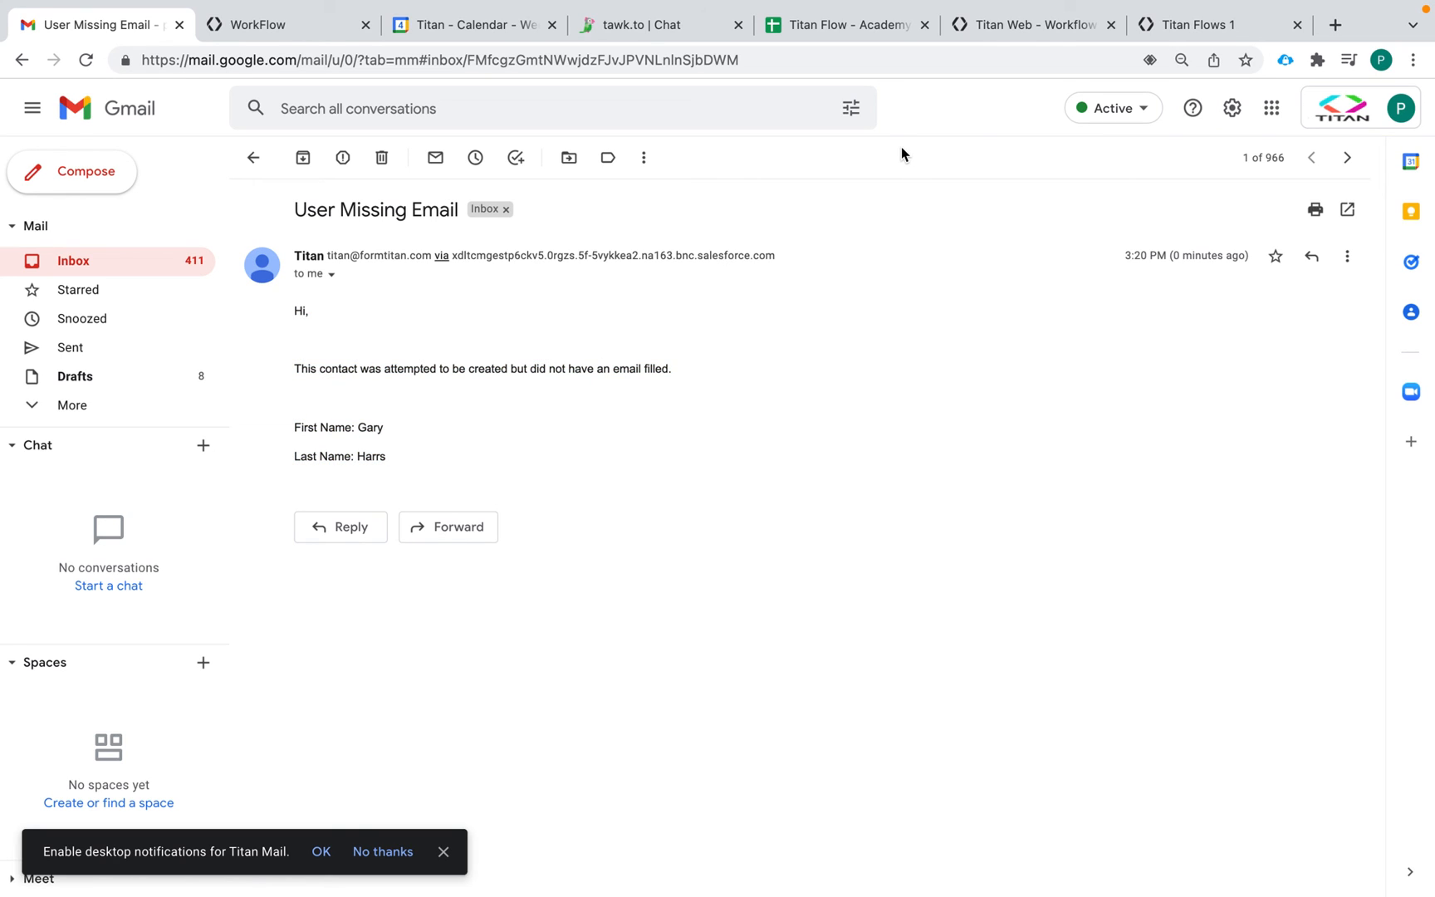
# Switch back to the Workflow 1 canvas in Titan Web.
pyautogui.click(1071, 32)
pyautogui.click(1080, 241)
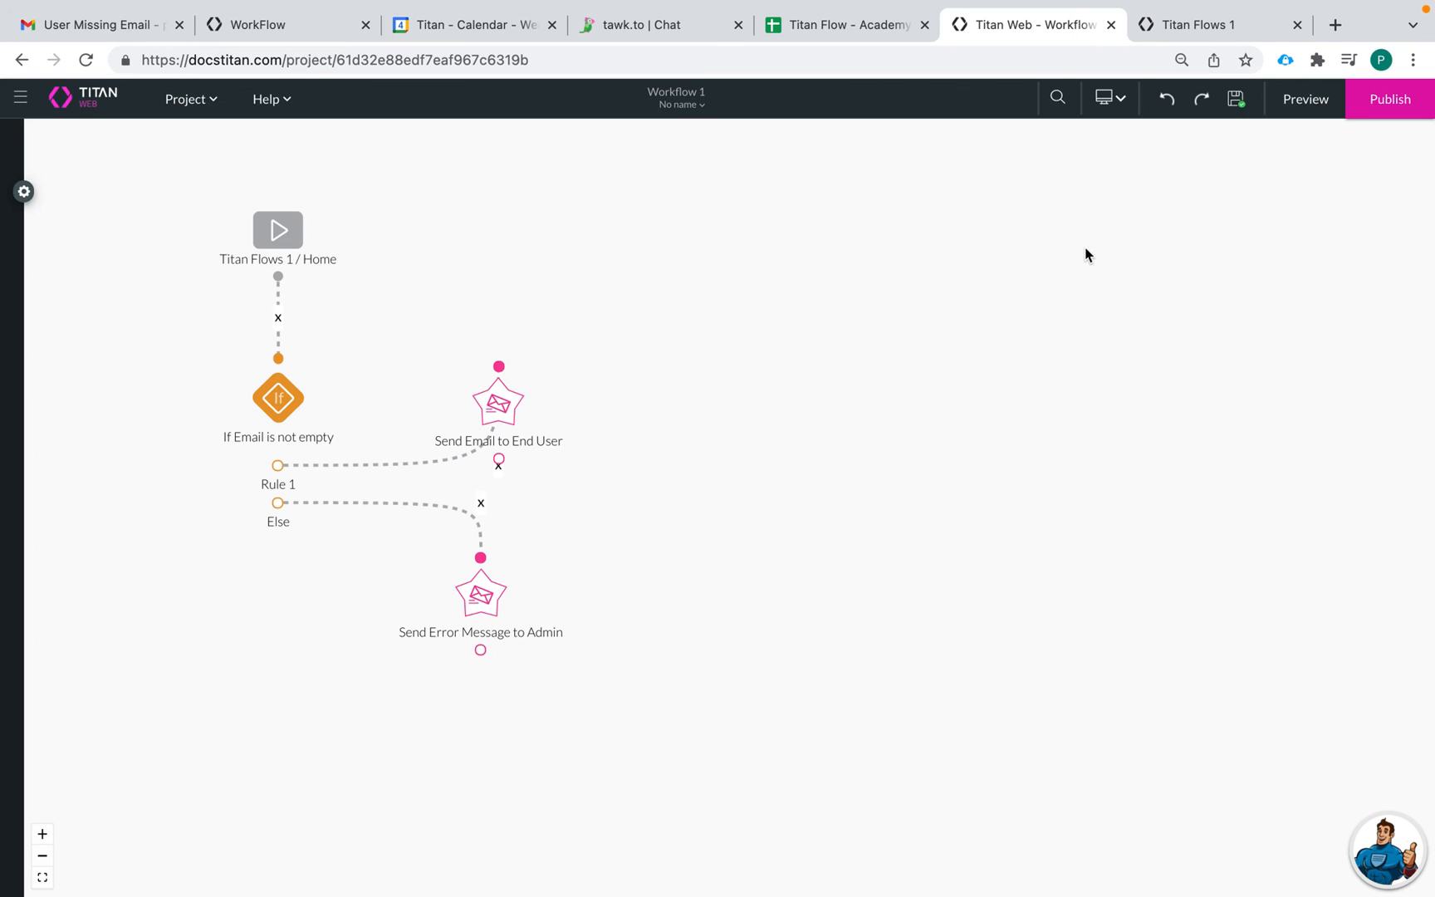